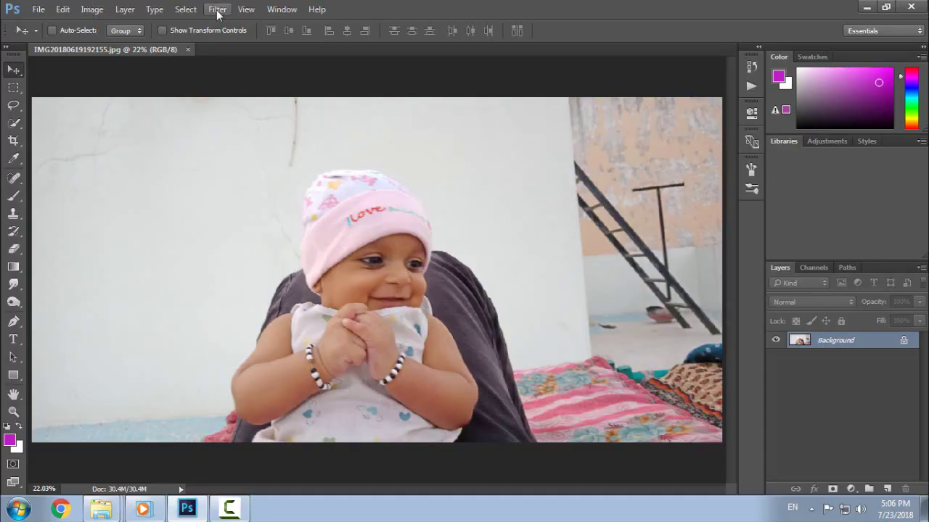
- In Camera Raw, set Exposure +0.40, Highlights -23, Shadows +14, Blacks +10 and Clarity +23, with Contrast reset to 0
{"action": "left_click", "coordinate": [218, 9]}
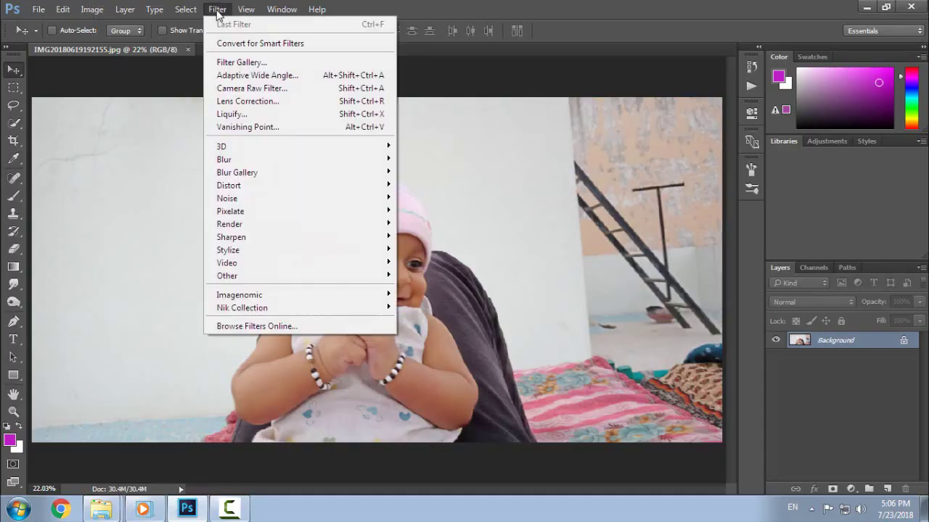
{"action": "left_click", "coordinate": [242, 88]}
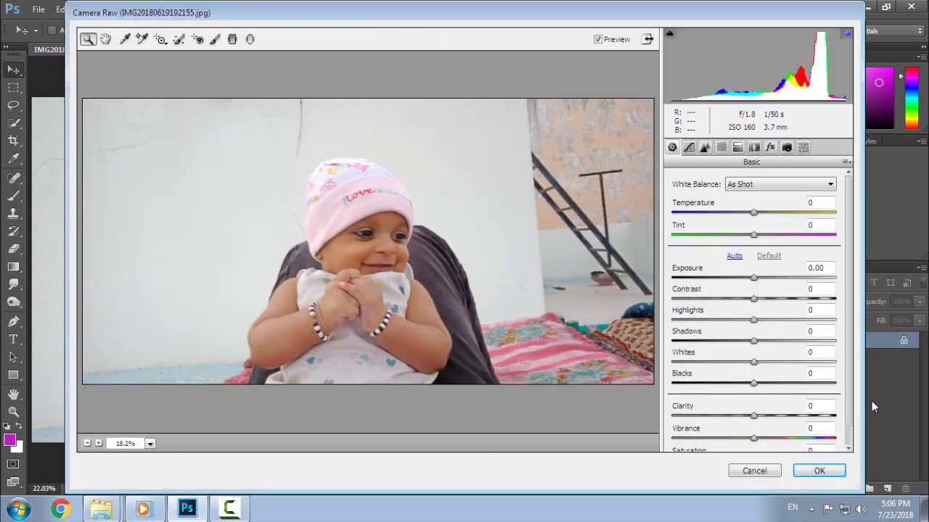
{"action": "mouse_move", "coordinate": [754, 417]}
{"action": "left_mouse_down"}
{"action": "mouse_move", "coordinate": [794, 423]}
{"action": "mouse_move", "coordinate": [771, 423]}
{"action": "left_mouse_up"}
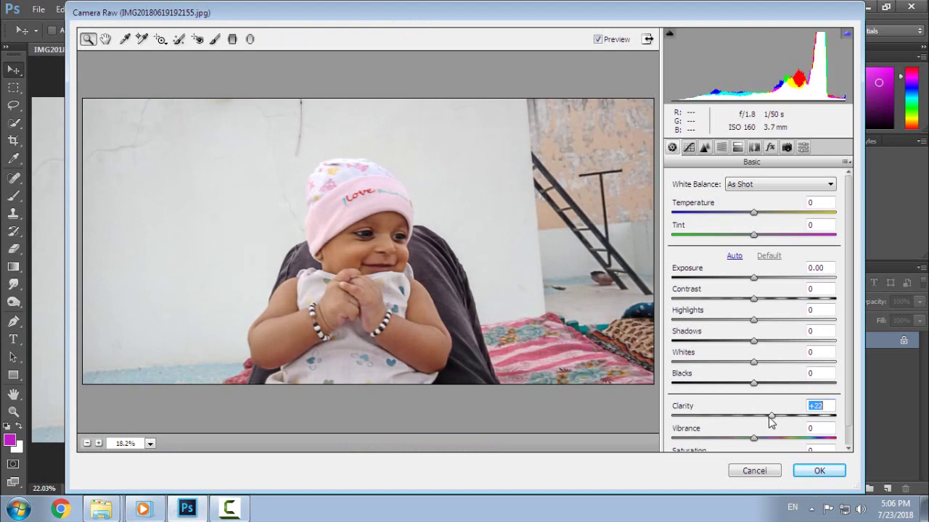
{"action": "left_click_drag", "start_coordinate": [754, 279], "coordinate": [735, 326]}
{"action": "double_click", "coordinate": [773, 299]}
{"action": "left_click_drag", "start_coordinate": [753, 361], "coordinate": [748, 395]}
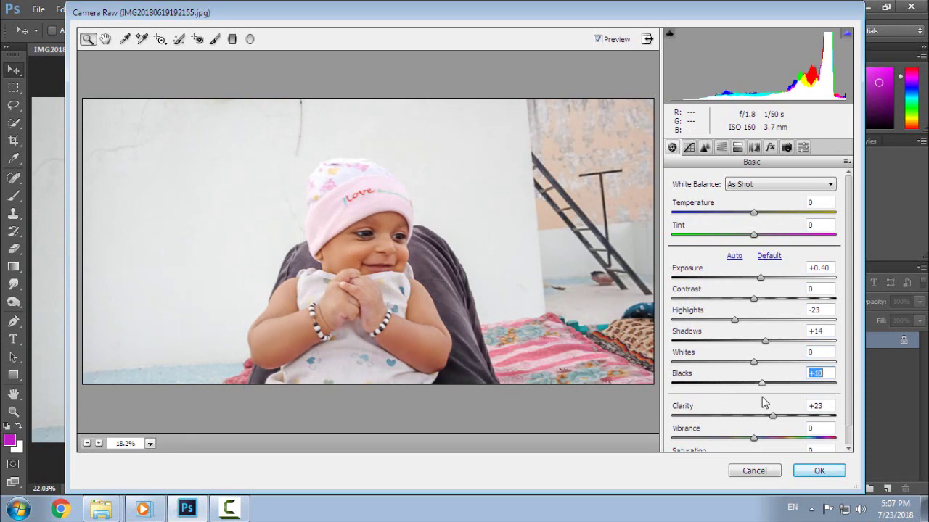
- Raise the Oranges luminance to +12 in the HSL controls
{"action": "left_click", "coordinate": [721, 148]}
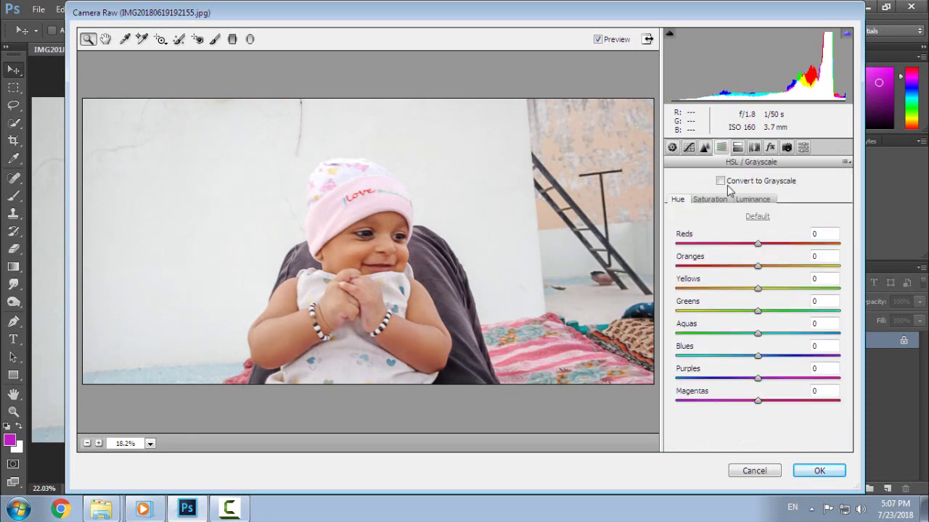
{"action": "left_click", "coordinate": [753, 200]}
{"action": "mouse_move", "coordinate": [758, 271]}
{"action": "left_mouse_down"}
{"action": "mouse_move", "coordinate": [790, 278]}
{"action": "mouse_move", "coordinate": [773, 282]}
{"action": "left_mouse_up"}
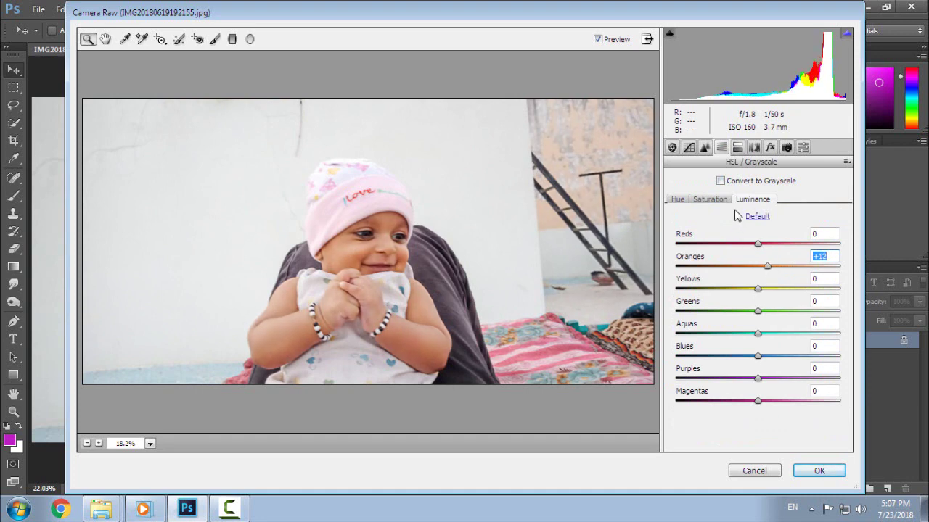
- Boost saturation (Reds +43, Blues +74, Purples +97, Magentas +98) and raise the sharpening amount
{"action": "left_click", "coordinate": [710, 199]}
{"action": "left_click_drag", "start_coordinate": [759, 248], "coordinate": [795, 249]}
{"action": "left_click_drag", "start_coordinate": [794, 264], "coordinate": [845, 296]}
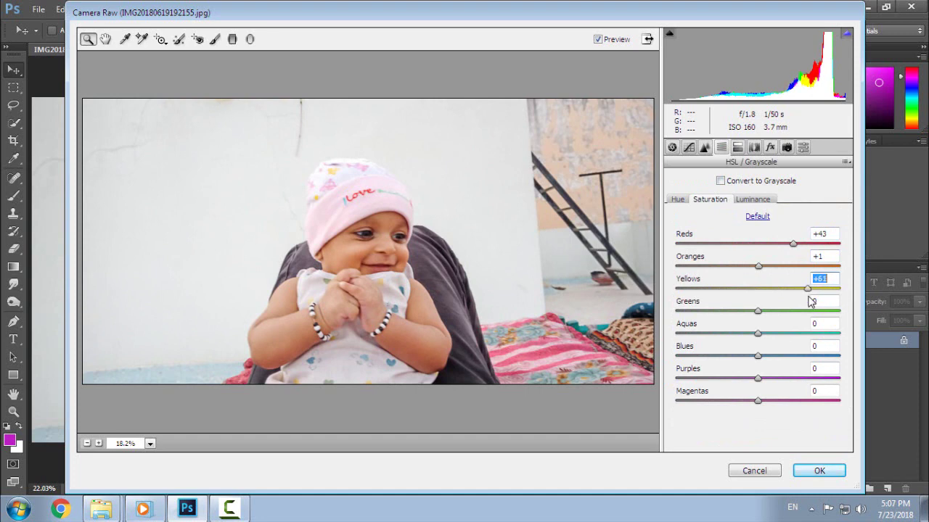
{"action": "left_click_drag", "start_coordinate": [763, 341], "coordinate": [831, 338]}
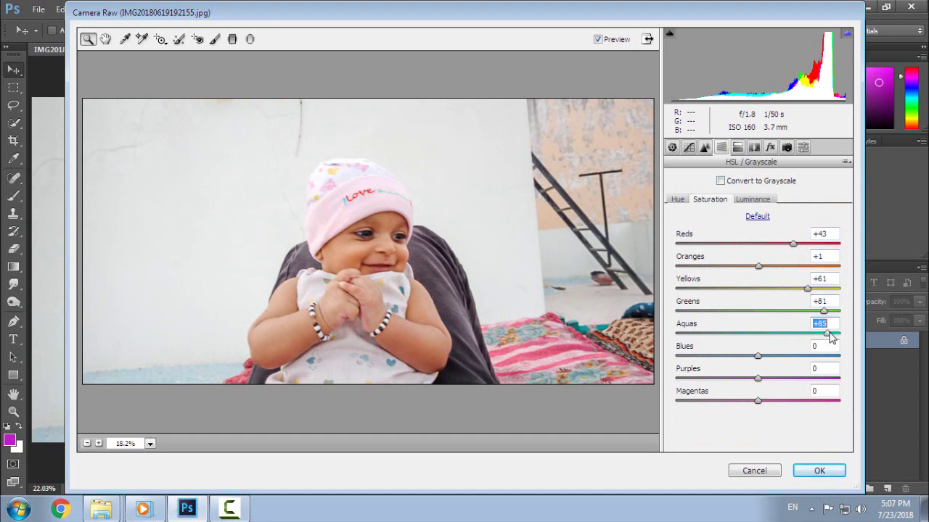
{"action": "left_click_drag", "start_coordinate": [759, 355], "coordinate": [824, 360]}
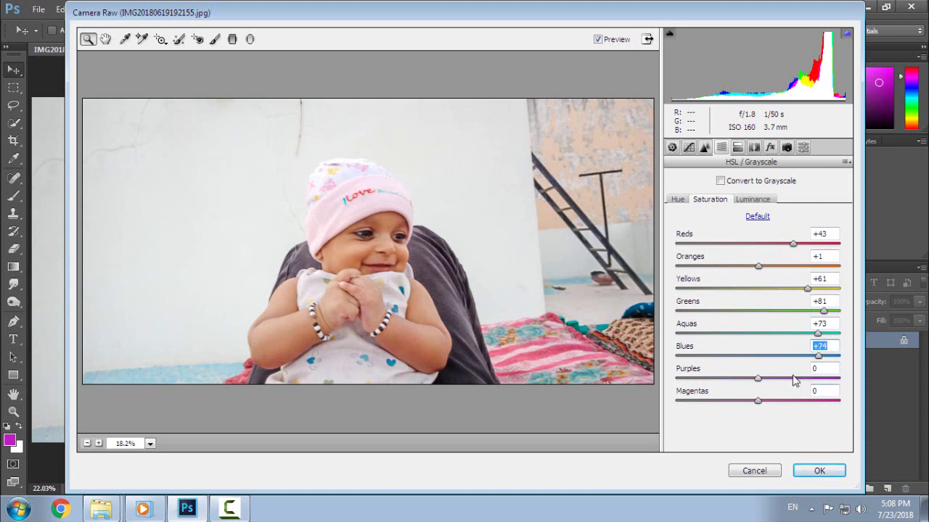
{"action": "left_click_drag", "start_coordinate": [758, 379], "coordinate": [842, 392]}
{"action": "left_click_drag", "start_coordinate": [758, 400], "coordinate": [838, 412]}
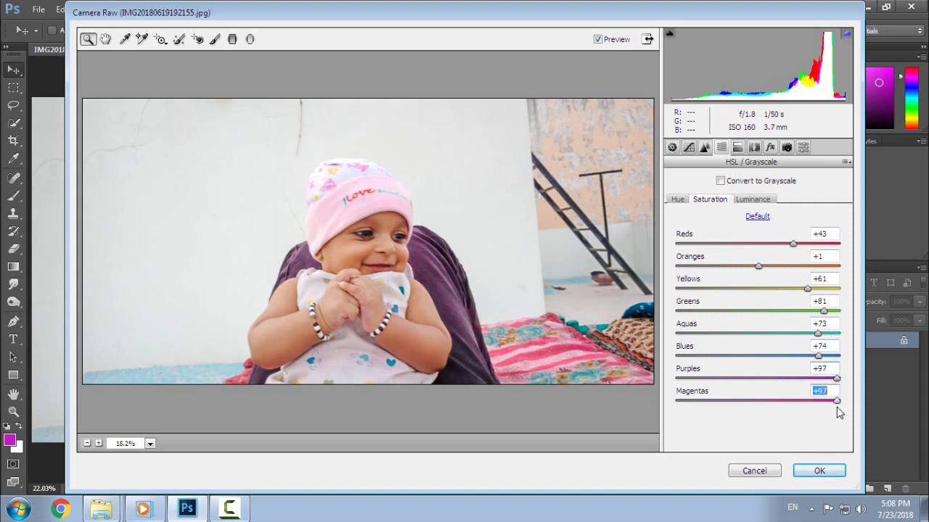
{"action": "left_click", "coordinate": [704, 147]}
{"action": "left_click_drag", "start_coordinate": [675, 207], "coordinate": [696, 213]}
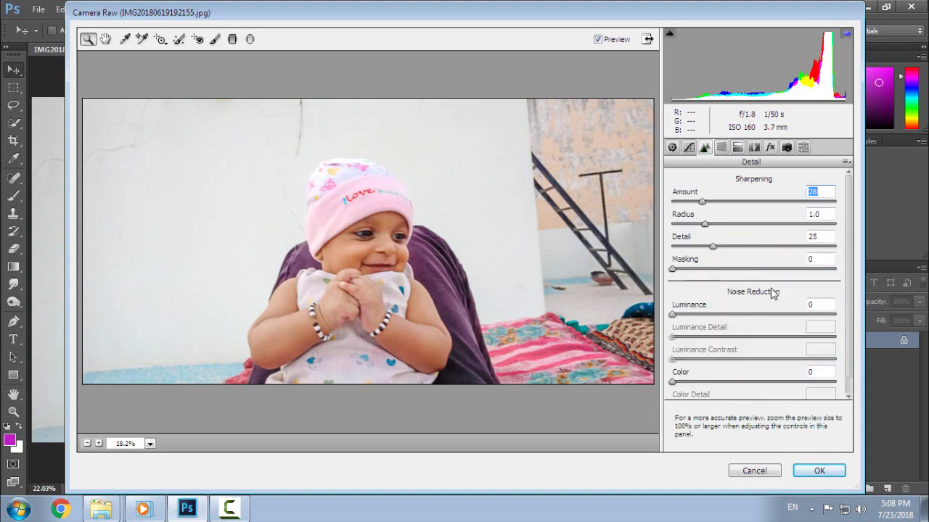
- Apply the Camera Raw grading and save the photo as a Maximum-quality JPEG
{"action": "left_click", "coordinate": [819, 471]}
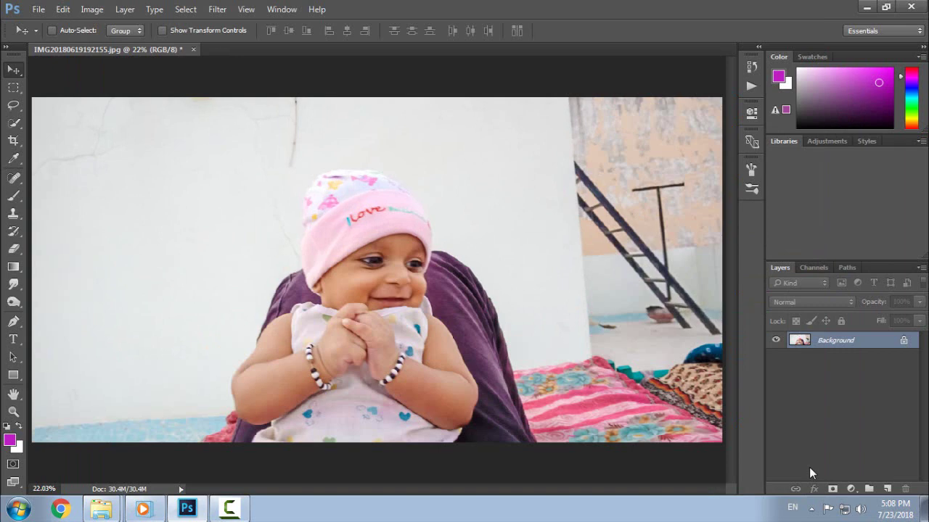
{"action": "key", "text": "ctrl+s"}
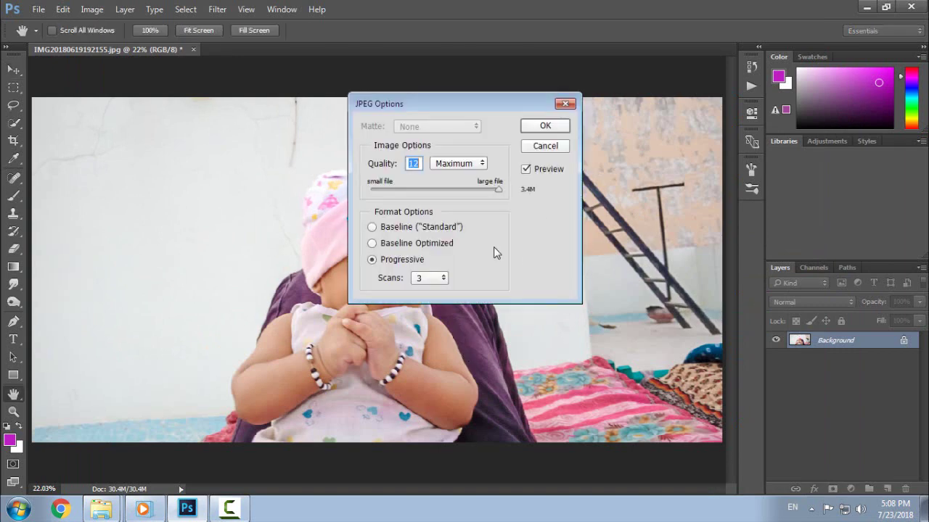
{"action": "left_click", "coordinate": [544, 127]}
- With the Pen tool, start a path at the bottom edge and trace up the arm to the knee
{"action": "left_click", "coordinate": [14, 321]}
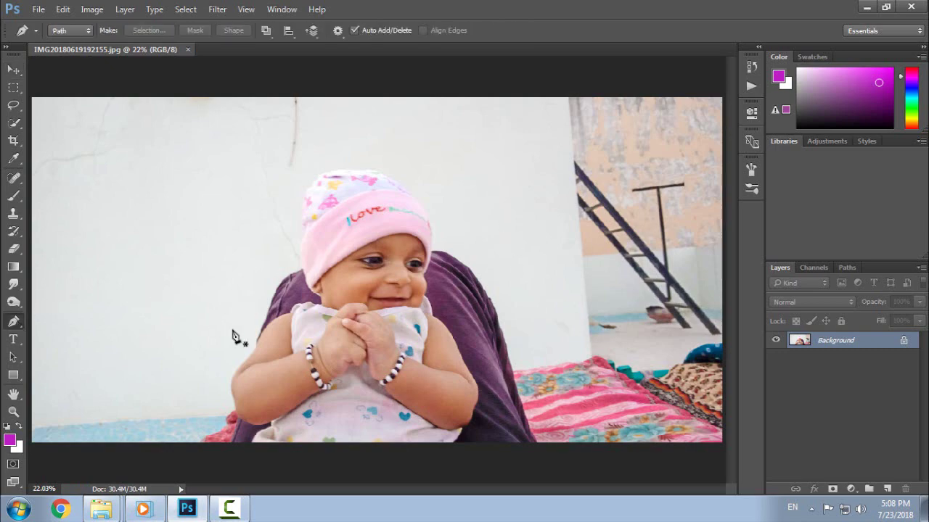
{"action": "key", "text": "ctrl+plus"}
{"action": "key", "text": "ctrl+plus"}
{"action": "key", "text": "ctrl+plus"}
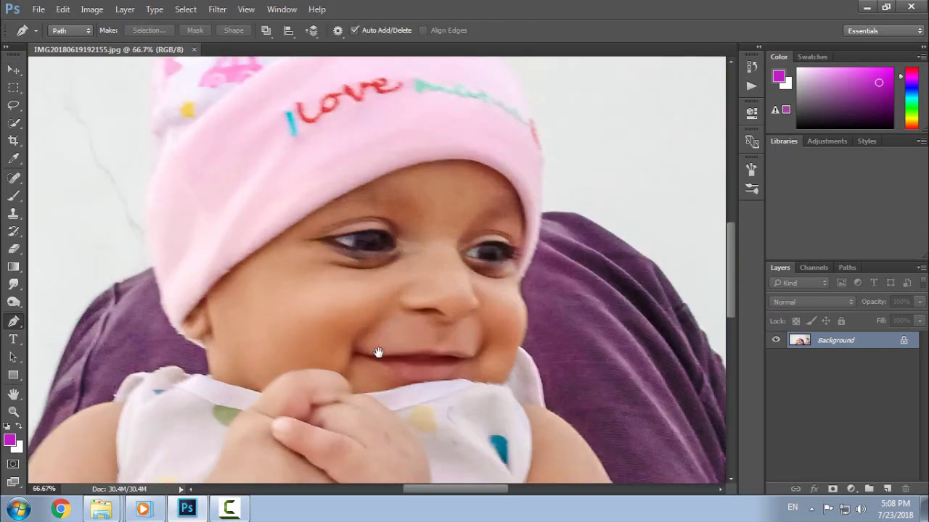
{"action": "left_click_drag", "start_coordinate": [378, 353], "coordinate": [451, 229]}
{"action": "left_click_drag", "start_coordinate": [305, 344], "coordinate": [420, 87]}
{"action": "left_click_drag", "start_coordinate": [327, 332], "coordinate": [406, 311]}
{"action": "key", "text": "ctrl+plus"}
{"action": "key", "text": "ctrl+plus"}
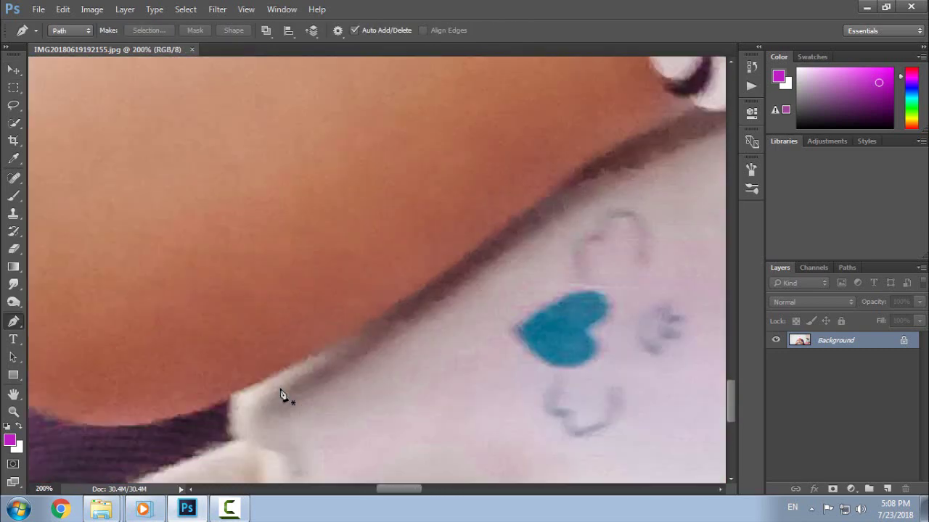
{"action": "left_click_drag", "start_coordinate": [289, 388], "coordinate": [323, 264]}
{"action": "left_click_drag", "start_coordinate": [210, 425], "coordinate": [240, 398]}
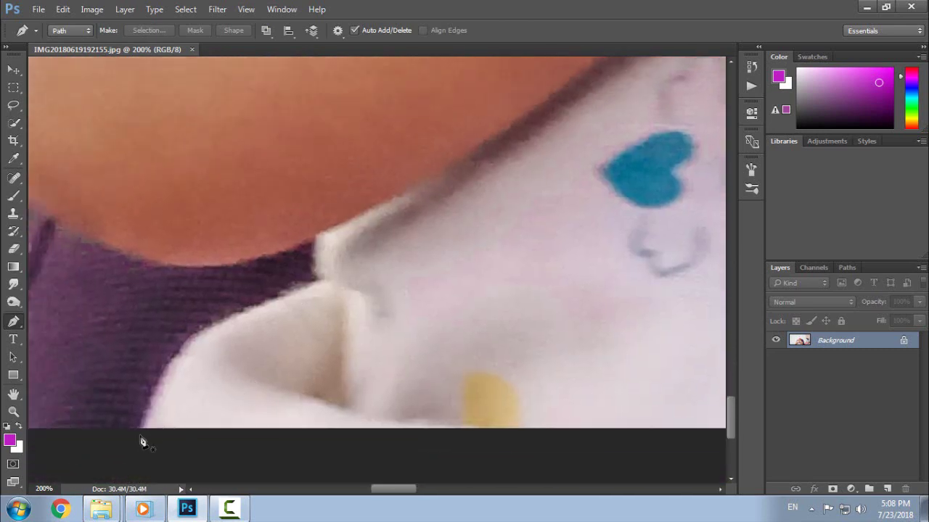
{"action": "left_click", "coordinate": [140, 435]}
{"action": "left_click_drag", "start_coordinate": [323, 282], "coordinate": [450, 262]}
{"action": "left_click_drag", "start_coordinate": [363, 217], "coordinate": [359, 293]}
{"action": "left_click", "coordinate": [307, 313]}
{"action": "left_click", "coordinate": [319, 356], "text": "alt"}
{"action": "left_click_drag", "start_coordinate": [181, 340], "coordinate": [91, 276]}
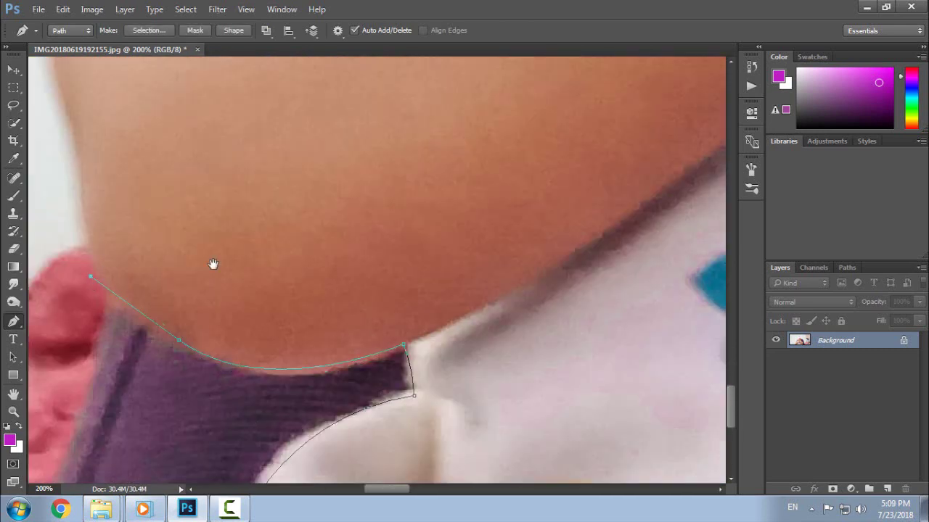
{"action": "left_click_drag", "start_coordinate": [211, 265], "coordinate": [303, 305]}
{"action": "left_click", "coordinate": [174, 217]}
{"action": "left_click", "coordinate": [269, 158]}
{"action": "left_click_drag", "start_coordinate": [270, 157], "coordinate": [417, 18]}
{"action": "left_click_drag", "start_coordinate": [375, 74], "coordinate": [331, 308]}
{"action": "left_click", "coordinate": [323, 271]}
- Continue the pen path along the baby's leg, collar and neck
{"action": "left_click_drag", "start_coordinate": [371, 213], "coordinate": [435, 159]}
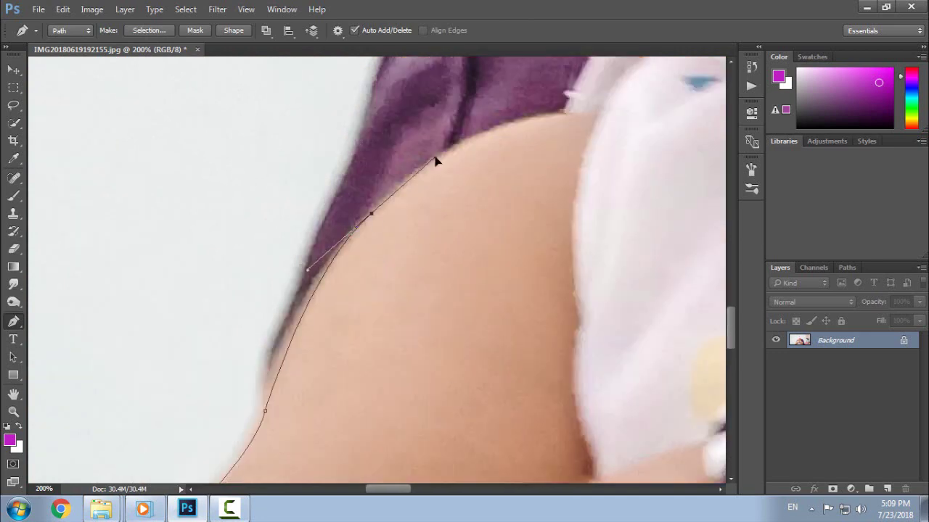
{"action": "left_click_drag", "start_coordinate": [439, 428], "coordinate": [201, 499]}
{"action": "left_click_drag", "start_coordinate": [330, 196], "coordinate": [404, 196]}
{"action": "left_click_drag", "start_coordinate": [435, 145], "coordinate": [294, 280]}
{"action": "left_click", "coordinate": [295, 247]}
{"action": "left_click", "coordinate": [396, 247]}
{"action": "left_click", "coordinate": [406, 262]}
{"action": "left_click_drag", "start_coordinate": [406, 263], "coordinate": [411, 394]}
{"action": "left_click_drag", "start_coordinate": [278, 244], "coordinate": [259, 157]}
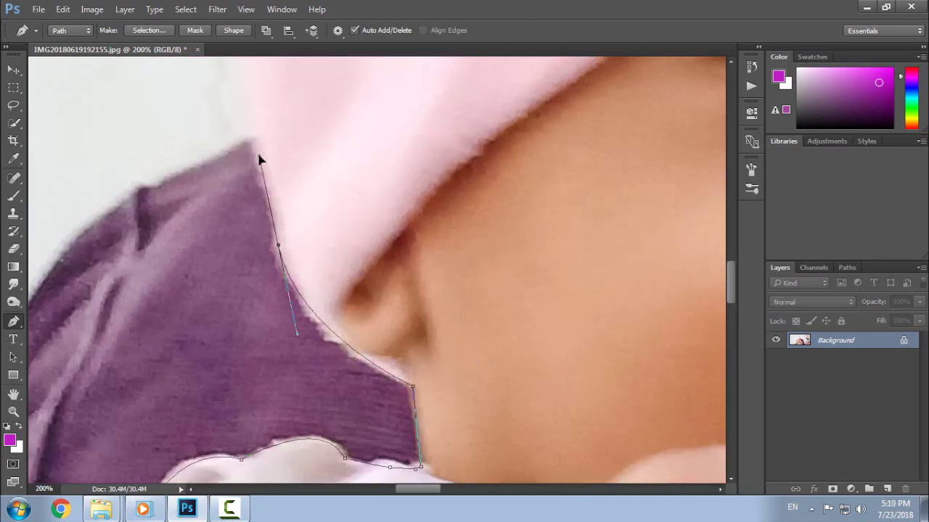
- Trace the path past the ear, over the top of the hat and down to the cheek
{"action": "key", "text": "ctrl+minus"}
{"action": "left_click_drag", "start_coordinate": [356, 159], "coordinate": [373, 312]}
{"action": "left_click", "coordinate": [317, 320]}
{"action": "left_click_drag", "start_coordinate": [315, 197], "coordinate": [335, 132]}
{"action": "left_click_drag", "start_coordinate": [377, 217], "coordinate": [270, 301]}
{"action": "left_click_drag", "start_coordinate": [290, 166], "coordinate": [335, 147]}
{"action": "left_click_drag", "start_coordinate": [406, 240], "coordinate": [344, 270]}
{"action": "left_click_drag", "start_coordinate": [435, 195], "coordinate": [500, 207]}
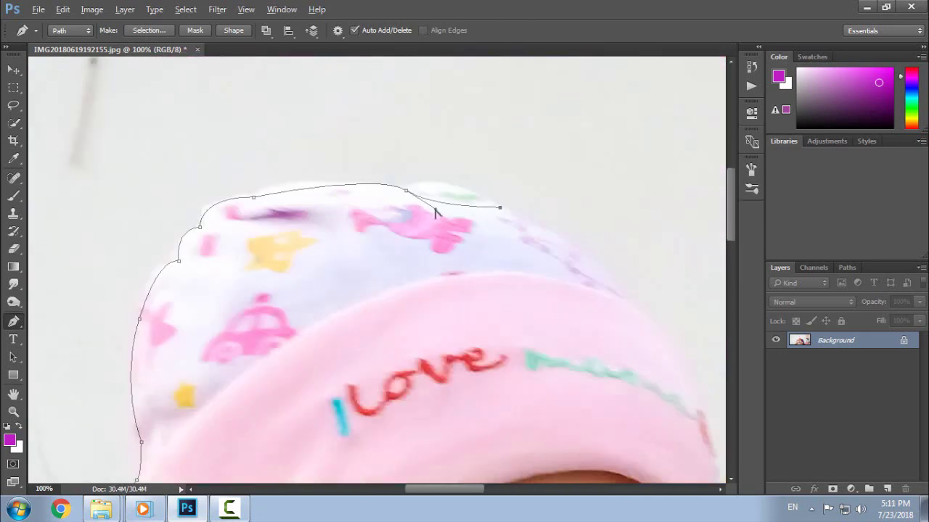
{"action": "left_click_drag", "start_coordinate": [522, 290], "coordinate": [207, 272]}
{"action": "left_click_drag", "start_coordinate": [390, 297], "coordinate": [431, 369]}
{"action": "left_click_drag", "start_coordinate": [254, 382], "coordinate": [248, 94]}
{"action": "left_click_drag", "start_coordinate": [389, 305], "coordinate": [355, 338]}
- Trace down the cheek, collar and arm, closing the path at its starting point
{"action": "key", "text": "ctrl+plus"}
{"action": "left_click", "coordinate": [437, 124]}
{"action": "left_click_drag", "start_coordinate": [423, 255], "coordinate": [389, 296]}
{"action": "left_click", "coordinate": [450, 324]}
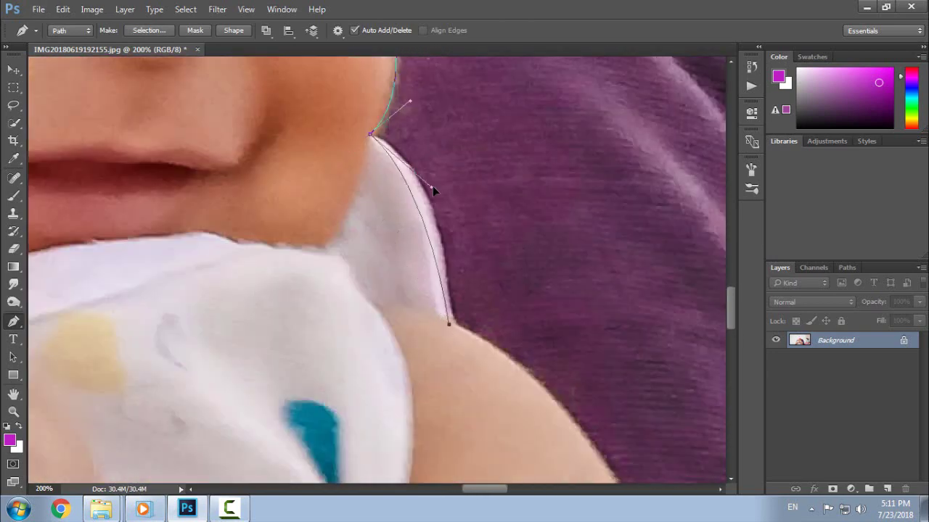
{"action": "left_click_drag", "start_coordinate": [450, 348], "coordinate": [385, 148]}
{"action": "left_click", "coordinate": [592, 354]}
{"action": "left_click_drag", "start_coordinate": [592, 355], "coordinate": [430, 103]}
{"action": "mouse_move", "coordinate": [573, 400]}
{"action": "left_mouse_down"}
{"action": "mouse_move", "coordinate": [508, 291]}
{"action": "mouse_move", "coordinate": [372, 141]}
{"action": "left_mouse_up"}
{"action": "left_click_drag", "start_coordinate": [439, 326], "coordinate": [458, 396]}
{"action": "left_click_drag", "start_coordinate": [439, 363], "coordinate": [499, 185]}
{"action": "left_click_drag", "start_coordinate": [467, 245], "coordinate": [446, 301]}
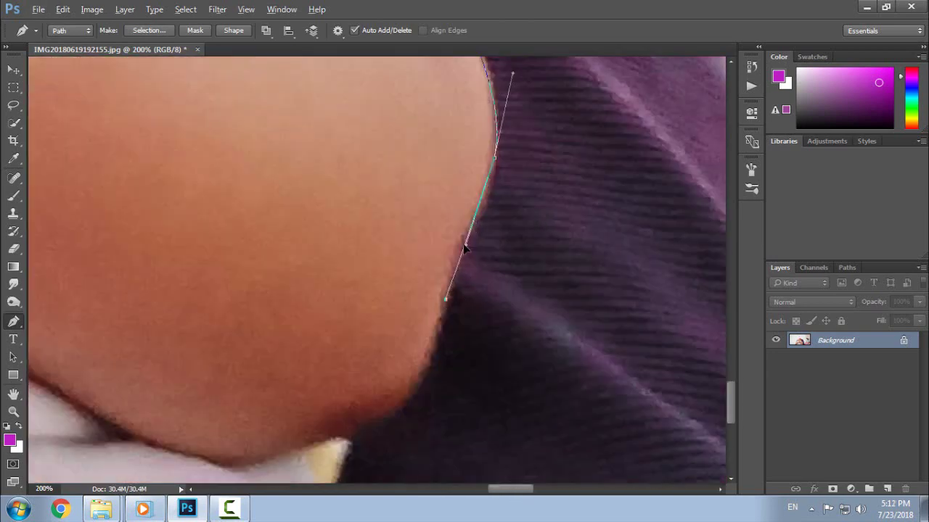
{"action": "left_click_drag", "start_coordinate": [436, 349], "coordinate": [512, 193]}
{"action": "left_click_drag", "start_coordinate": [427, 284], "coordinate": [352, 317]}
{"action": "left_click", "coordinate": [331, 431]}
{"action": "key", "text": "ctrl+0"}
- Turn the path into a 1-pixel-feather selection, mask the background and apply the mask to Layer 0
{"action": "right_click", "coordinate": [344, 277]}
{"action": "left_click", "coordinate": [393, 243]}
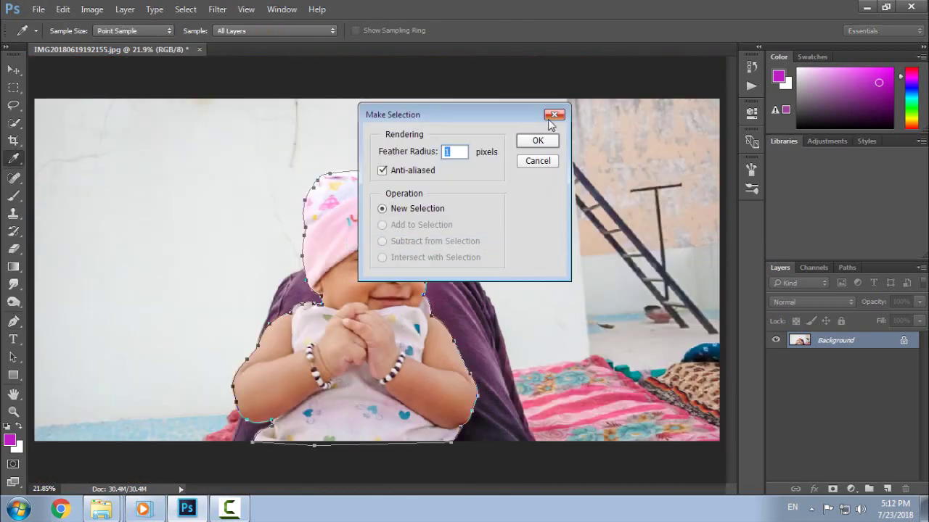
{"action": "left_click", "coordinate": [537, 140]}
{"action": "left_click", "coordinate": [830, 490]}
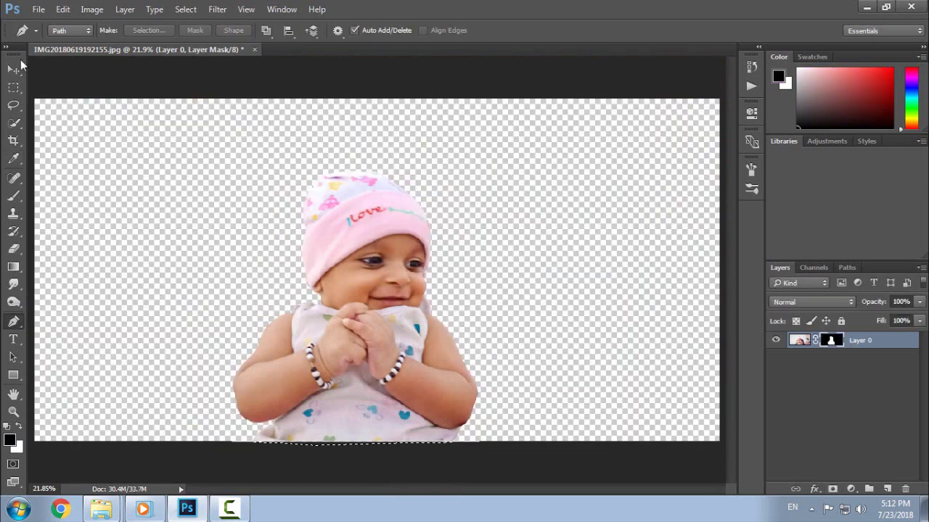
{"action": "left_click", "coordinate": [13, 70]}
{"action": "right_click", "coordinate": [831, 340]}
{"action": "left_click", "coordinate": [829, 381]}
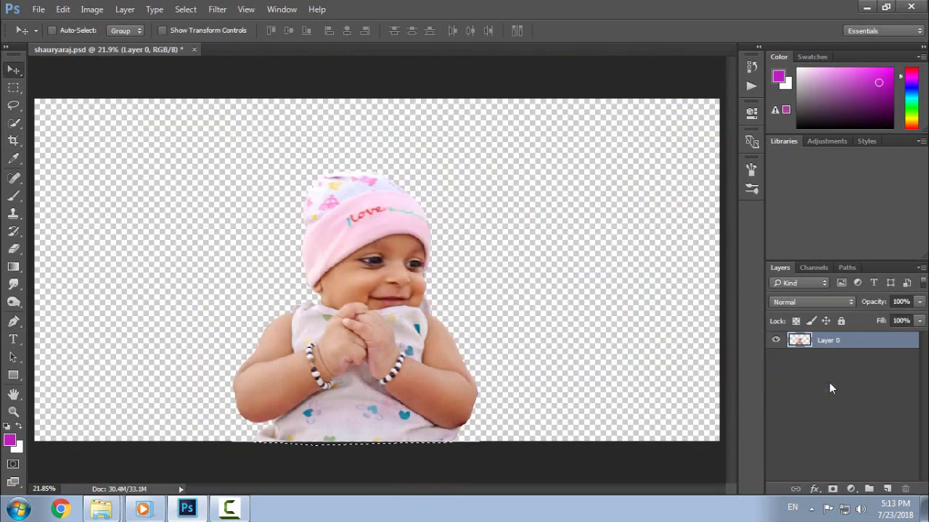
- Extend the canvas upward above the image with the Crop tool
{"action": "left_click", "coordinate": [13, 140]}
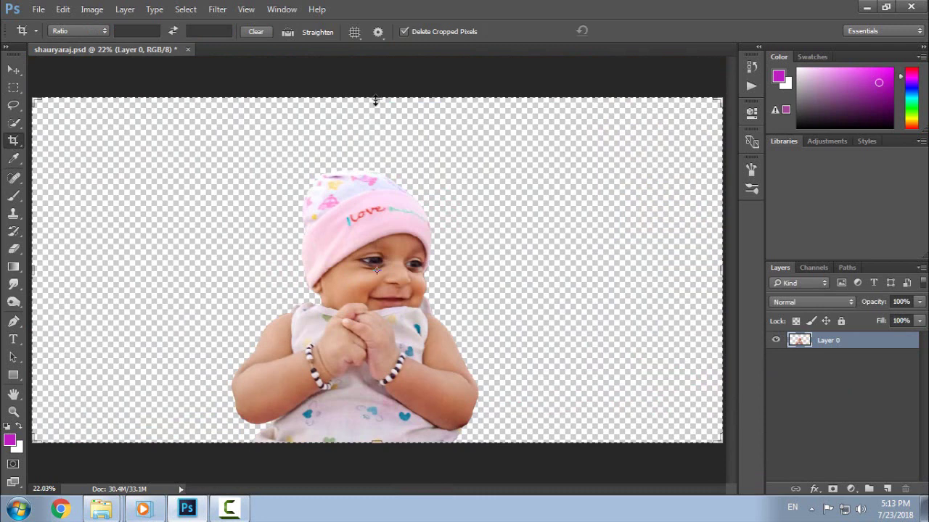
{"action": "mouse_move", "coordinate": [375, 100]}
{"action": "left_mouse_down"}
{"action": "mouse_move", "coordinate": [380, 76]}
{"action": "mouse_move", "coordinate": [376, 88]}
{"action": "left_mouse_up"}
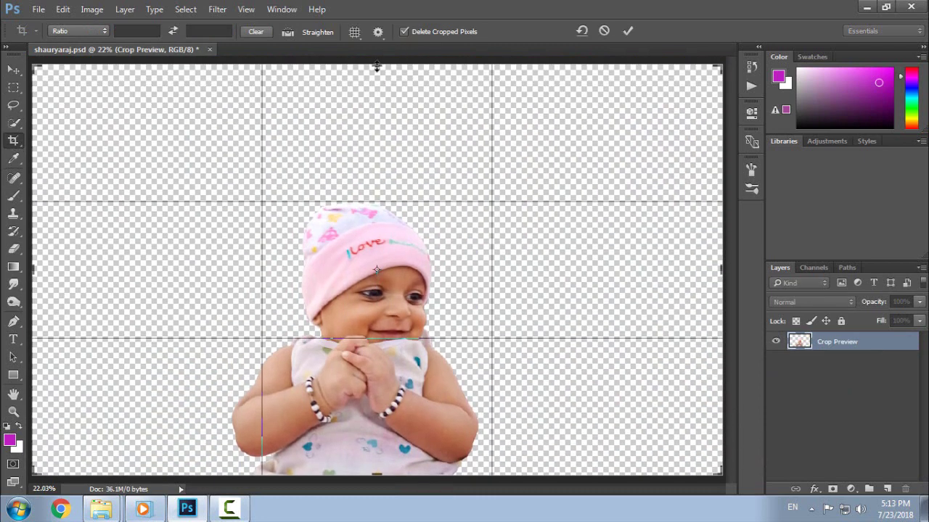
{"action": "key", "text": "Return"}
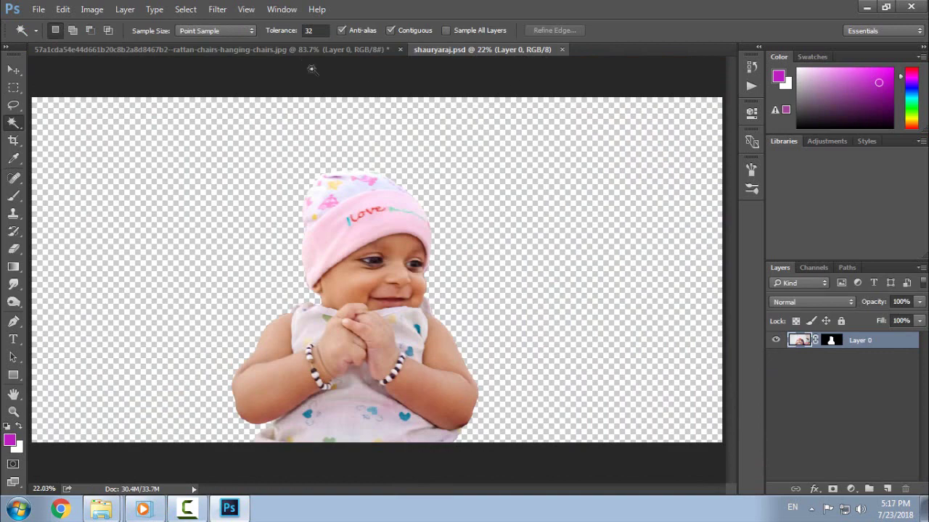
{"action": "left_click", "coordinate": [290, 49]}
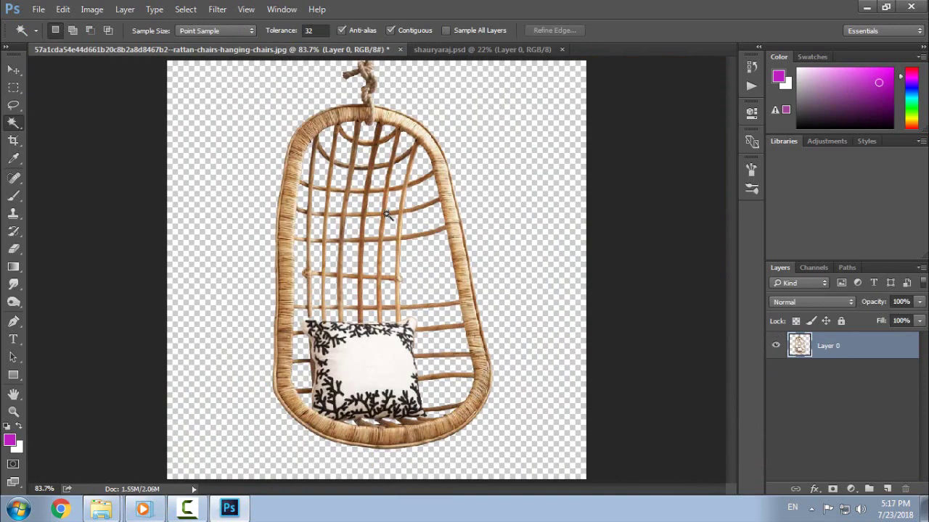
{"action": "left_click", "coordinate": [18, 71]}
{"action": "left_click_drag", "start_coordinate": [376, 197], "coordinate": [482, 248]}
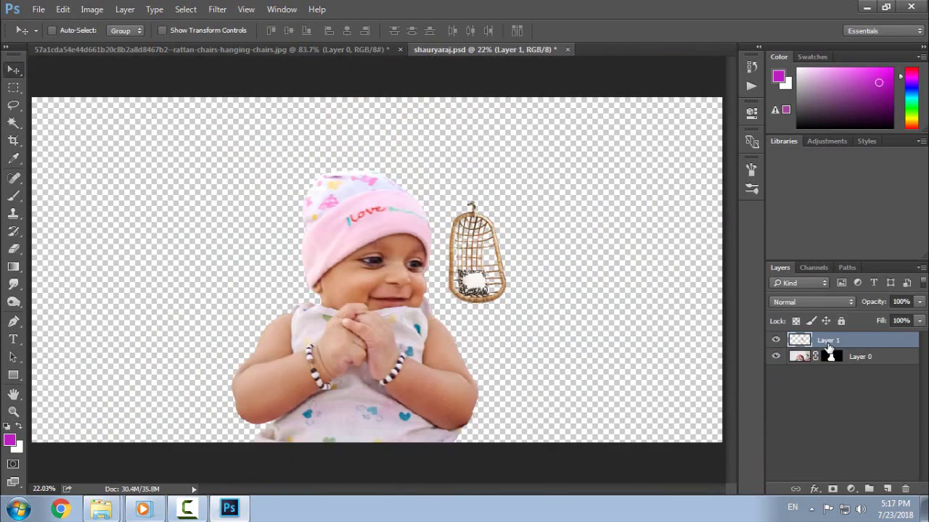
{"action": "left_click_drag", "start_coordinate": [822, 344], "coordinate": [852, 388]}
{"action": "key", "text": "ctrl+minus"}
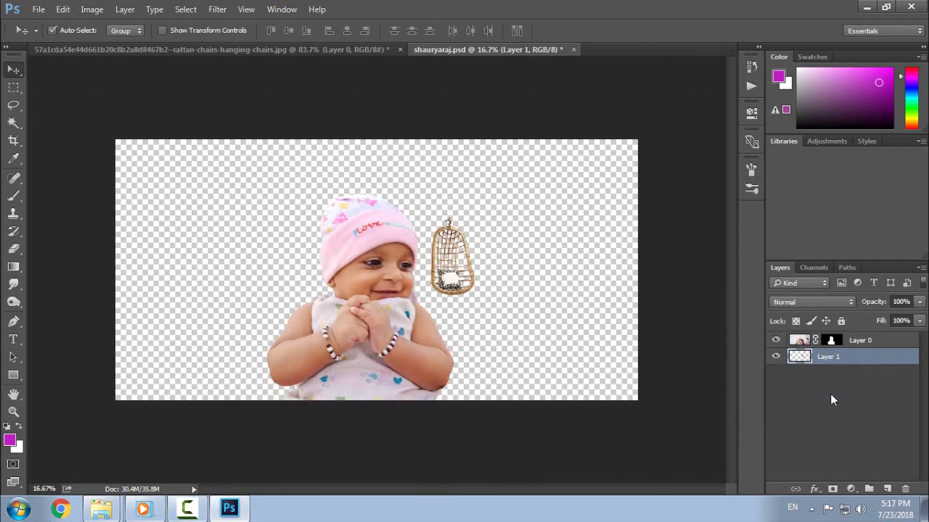
- Enlarge the chair to about 505% and position it behind the baby
{"action": "key", "text": "ctrl+t"}
{"action": "left_click_drag", "start_coordinate": [478, 301], "coordinate": [530, 390]}
{"action": "left_click_drag", "start_coordinate": [498, 353], "coordinate": [417, 345]}
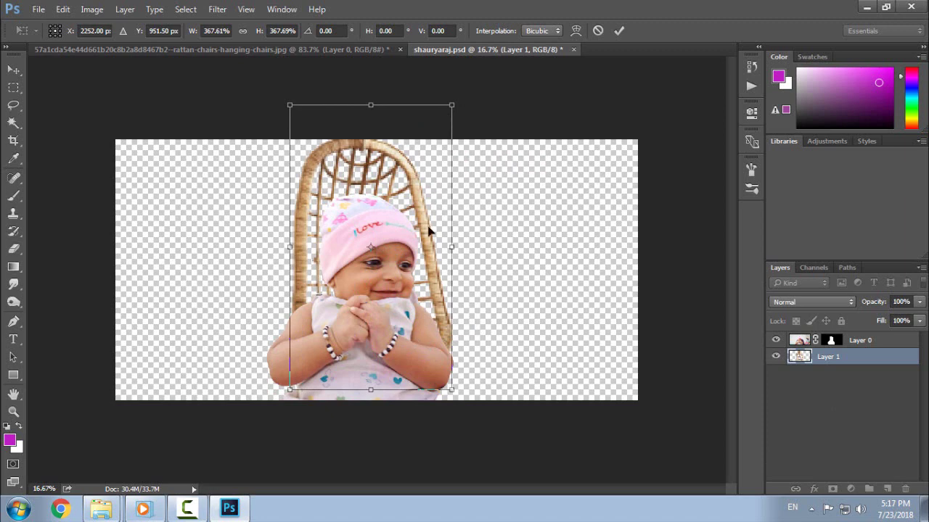
{"action": "left_click_drag", "start_coordinate": [423, 237], "coordinate": [428, 249]}
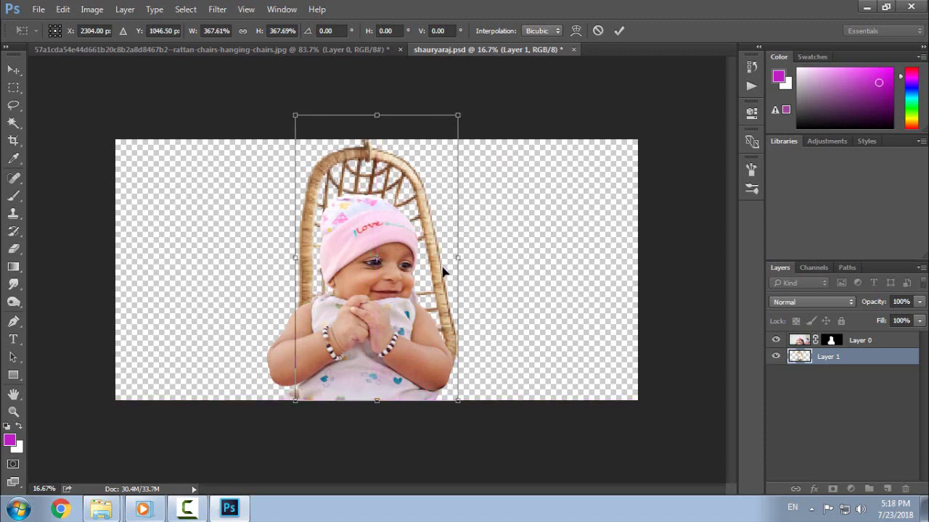
{"action": "left_click_drag", "start_coordinate": [457, 401], "coordinate": [496, 445]}
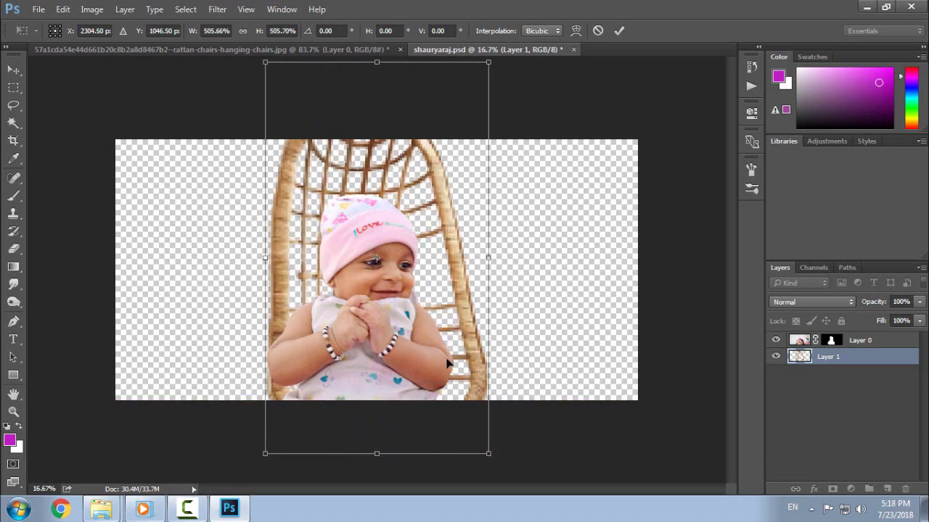
{"action": "left_click_drag", "start_coordinate": [450, 364], "coordinate": [448, 315]}
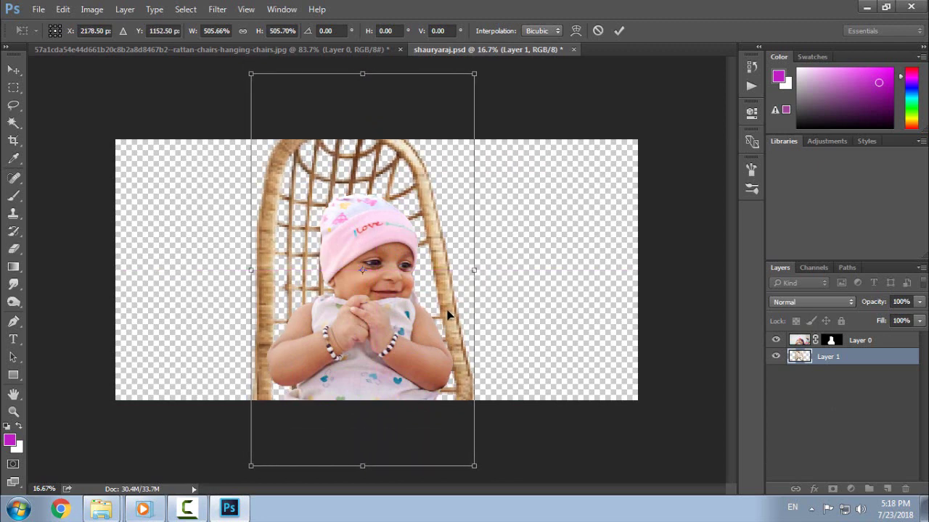
{"action": "key", "text": "Return"}
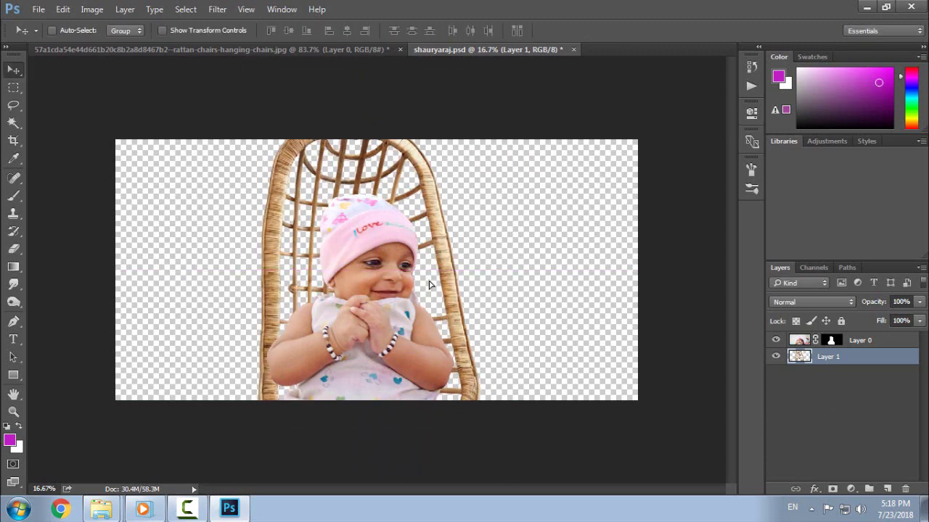
- Fine-tune the chair's position so its rope shows, then save the composition
{"action": "key", "text": "ctrl+0"}
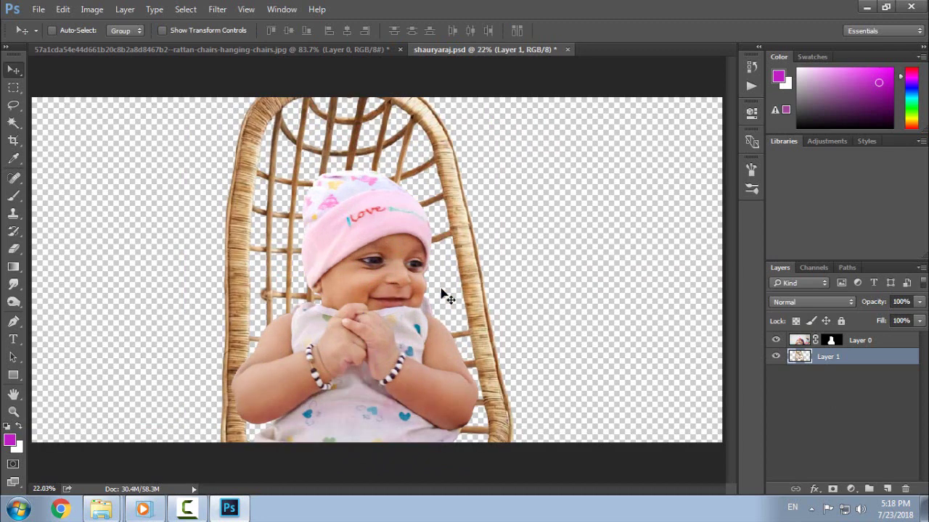
{"action": "left_click_drag", "start_coordinate": [447, 284], "coordinate": [438, 290]}
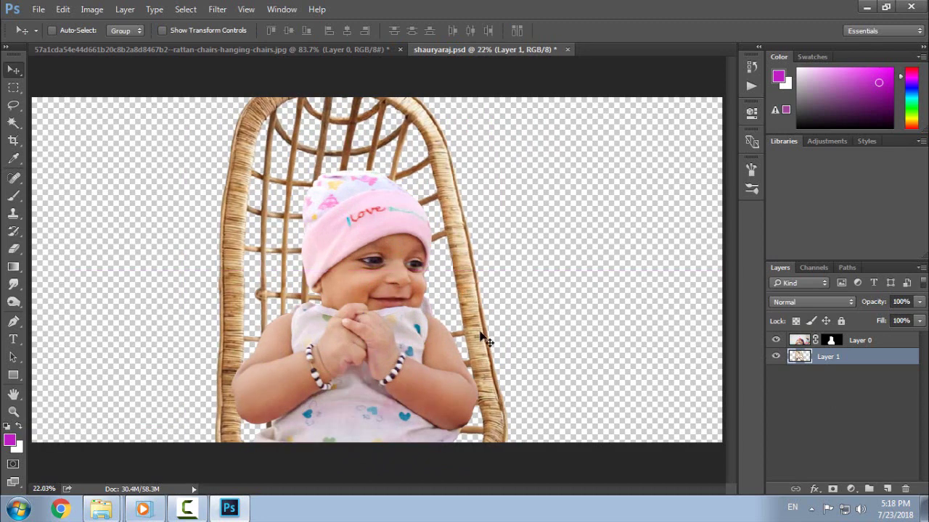
{"action": "left_click_drag", "start_coordinate": [400, 157], "coordinate": [412, 174]}
{"action": "left_click_drag", "start_coordinate": [386, 127], "coordinate": [389, 153]}
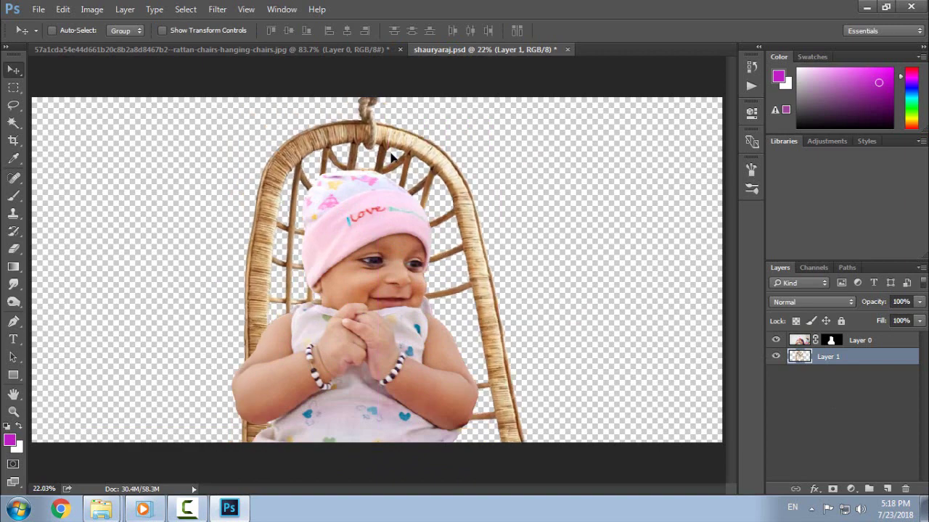
{"action": "left_click_drag", "start_coordinate": [453, 310], "coordinate": [437, 250]}
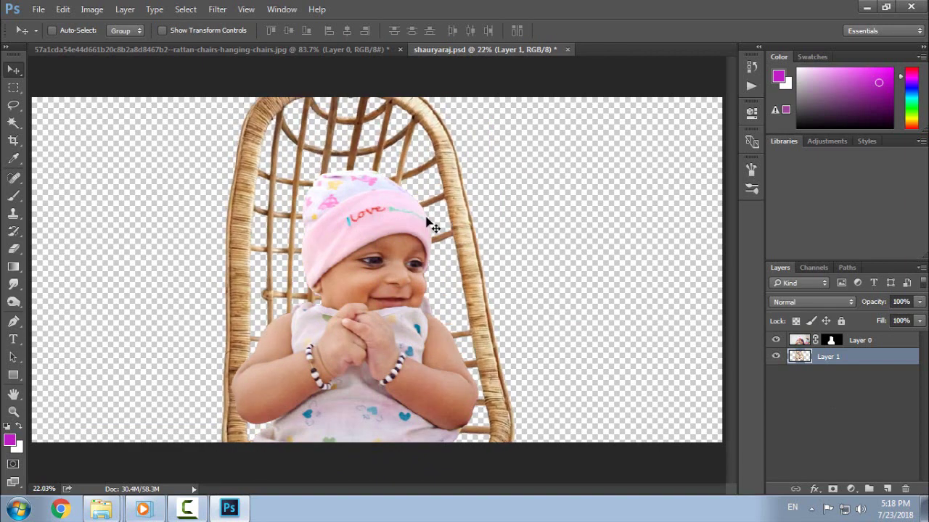
{"action": "left_click_drag", "start_coordinate": [426, 217], "coordinate": [427, 219]}
{"action": "mouse_move", "coordinate": [414, 181]}
{"action": "left_mouse_down"}
{"action": "mouse_move", "coordinate": [423, 185]}
{"action": "mouse_move", "coordinate": [422, 175]}
{"action": "left_mouse_up"}
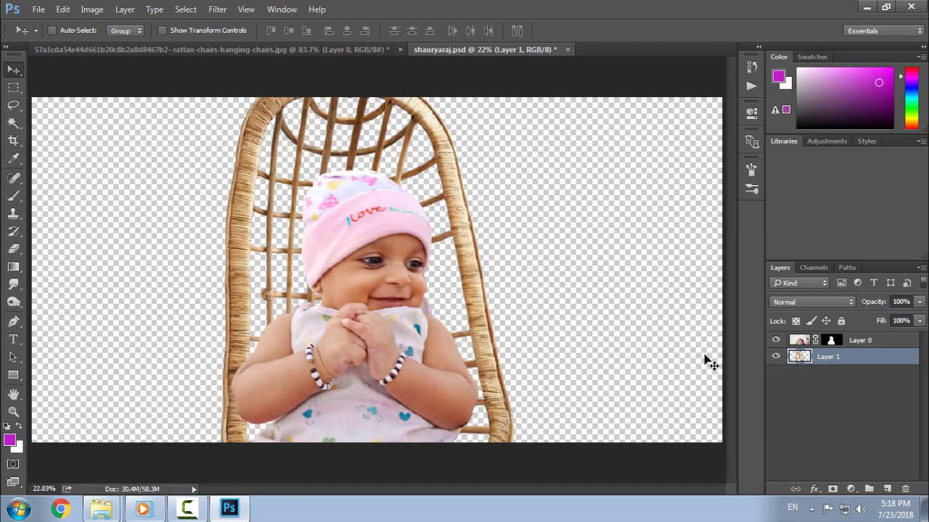
{"action": "key", "text": "ctrl+s"}
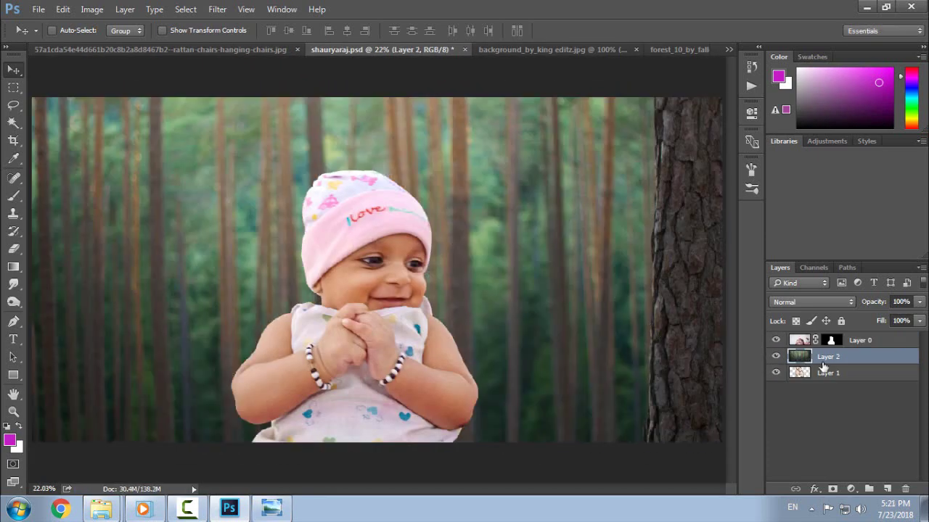
- Move the forest layer to the bottom and scale it to about 63% to cover the canvas
{"action": "left_click_drag", "start_coordinate": [823, 368], "coordinate": [829, 392]}
{"action": "mouse_move", "coordinate": [583, 253]}
{"action": "left_mouse_down"}
{"action": "mouse_move", "coordinate": [645, 294]}
{"action": "mouse_move", "coordinate": [596, 247]}
{"action": "left_mouse_up"}
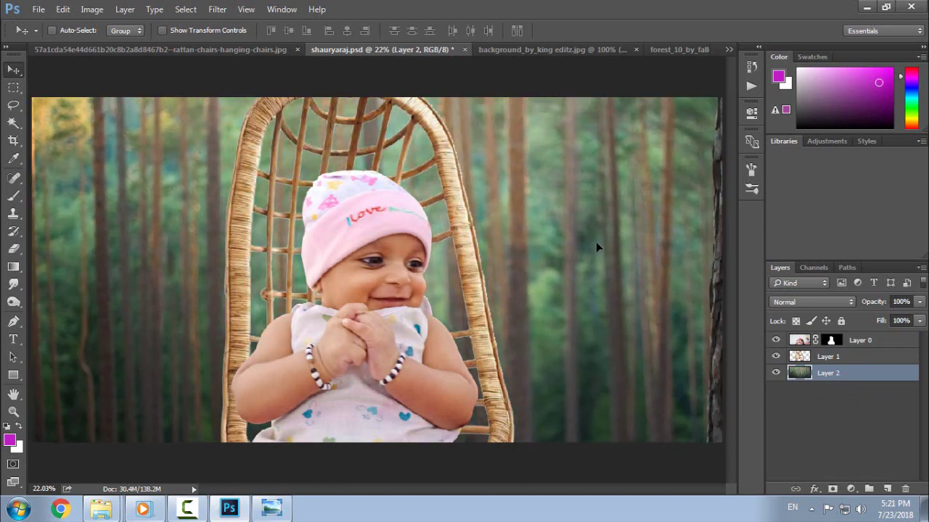
{"action": "key", "text": "ctrl+minus"}
{"action": "key", "text": "ctrl+minus"}
{"action": "key", "text": "ctrl+t"}
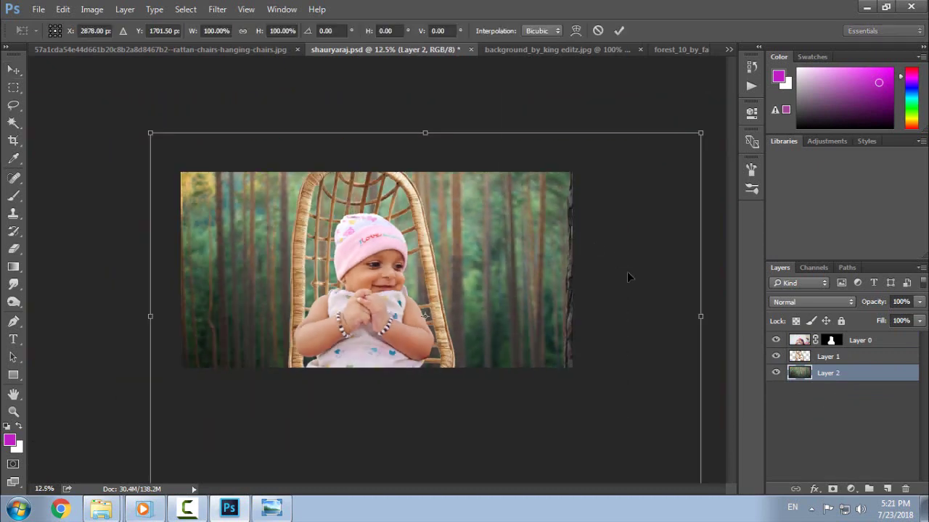
{"action": "key", "text": "ctrl+minus"}
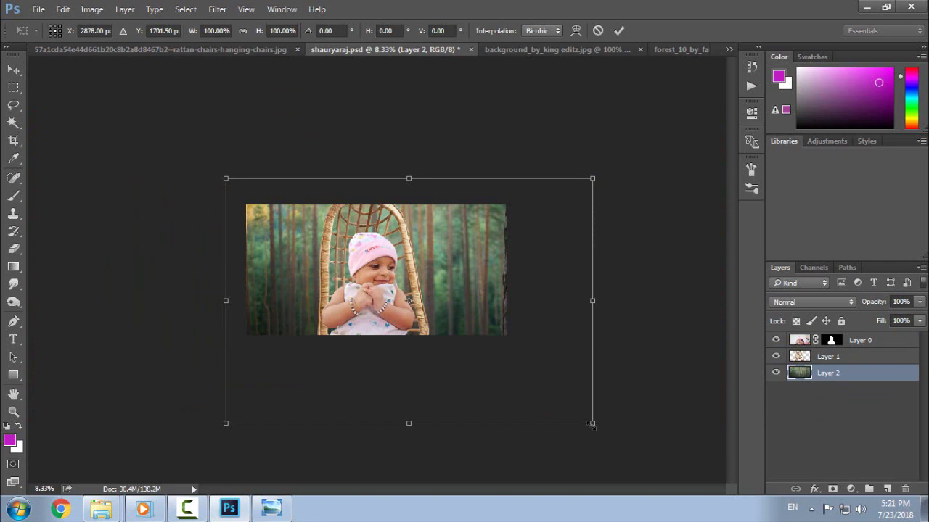
{"action": "left_click_drag", "start_coordinate": [591, 425], "coordinate": [537, 388]}
{"action": "mouse_move", "coordinate": [452, 263]}
{"action": "left_mouse_down"}
{"action": "mouse_move", "coordinate": [465, 276]}
{"action": "mouse_move", "coordinate": [456, 274]}
{"action": "left_mouse_up"}
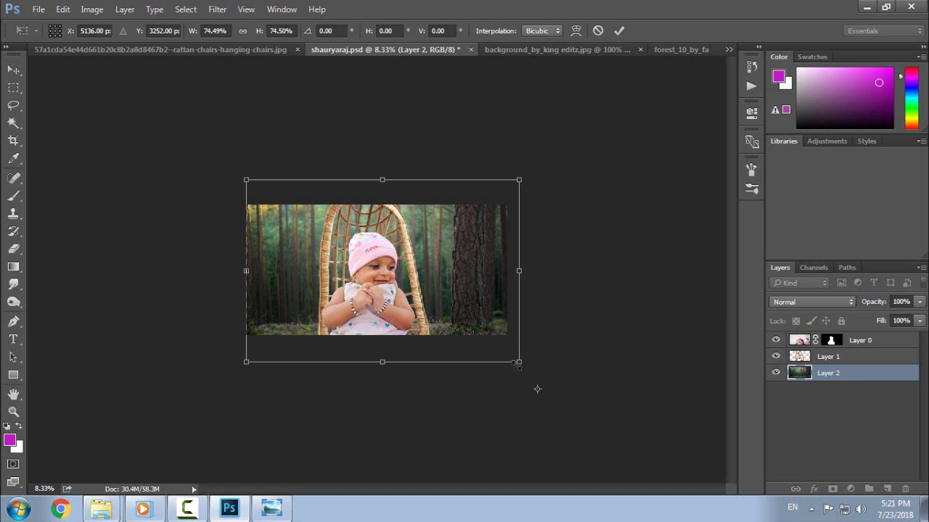
{"action": "left_click_drag", "start_coordinate": [518, 364], "coordinate": [531, 373]}
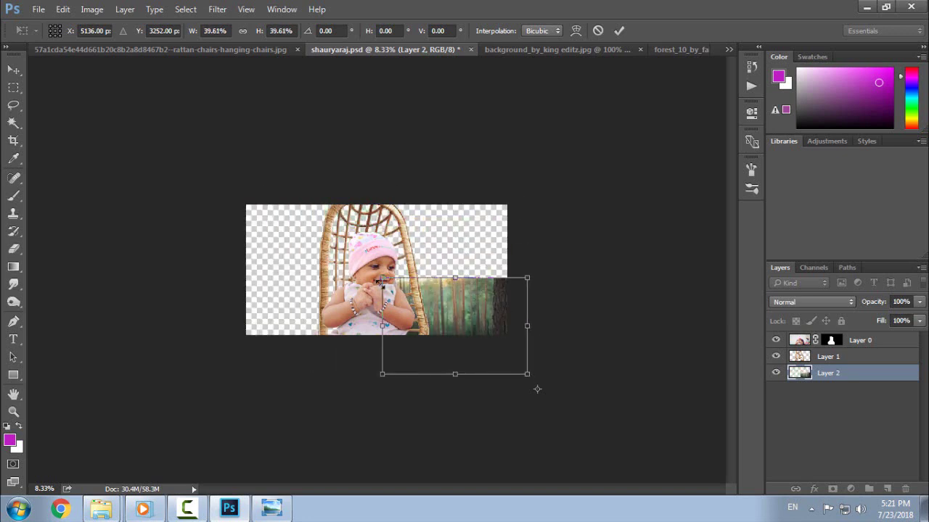
{"action": "left_click_drag", "start_coordinate": [383, 278], "coordinate": [286, 203]}
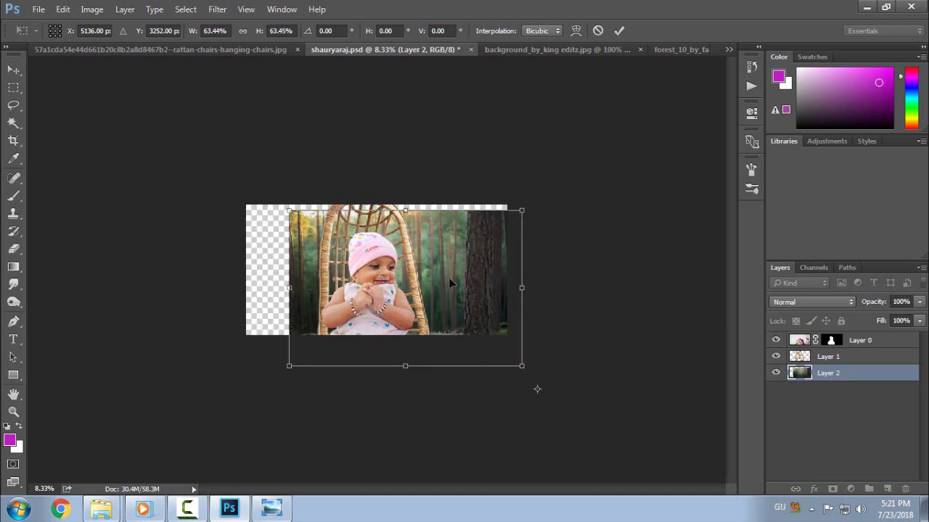
{"action": "left_click_drag", "start_coordinate": [451, 283], "coordinate": [428, 270]}
{"action": "key", "text": "Return"}
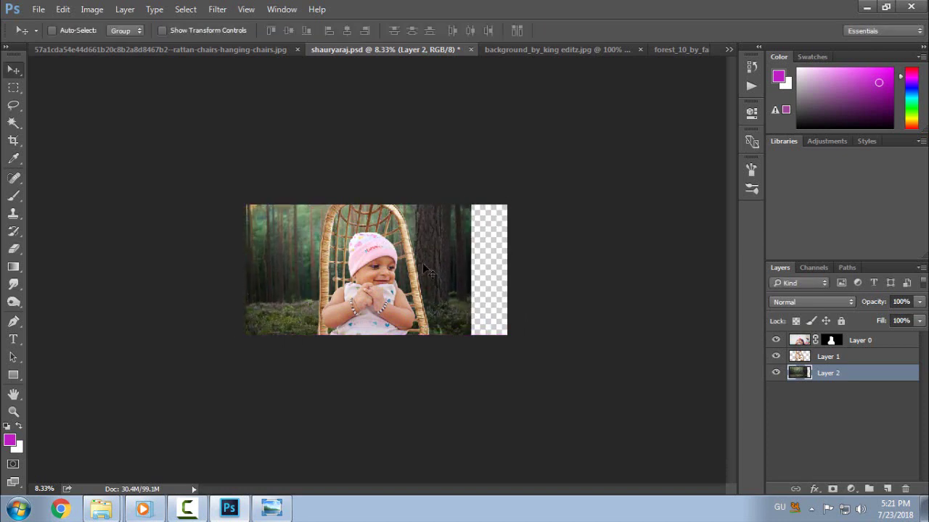
- Enlarge the forest to about 132%, then stretch it to about 118% wide and 116% tall
{"action": "key", "text": "ctrl+t"}
{"action": "left_click_drag", "start_coordinate": [472, 339], "coordinate": [509, 361]}
{"action": "mouse_move", "coordinate": [457, 267]}
{"action": "left_mouse_down"}
{"action": "mouse_move", "coordinate": [495, 296]}
{"action": "mouse_move", "coordinate": [455, 265]}
{"action": "mouse_move", "coordinate": [434, 269]}
{"action": "mouse_move", "coordinate": [455, 277]}
{"action": "left_mouse_up"}
{"action": "key", "text": "Return"}
{"action": "key", "text": "ctrl+t"}
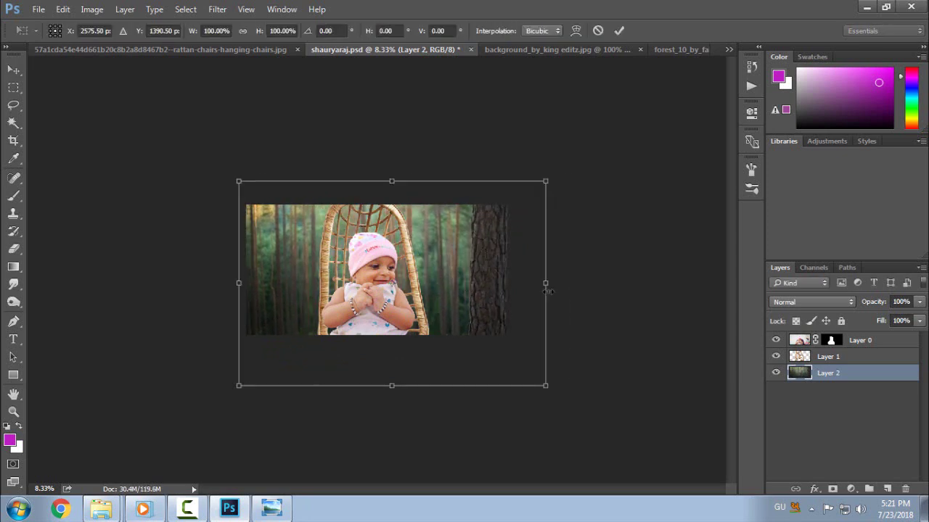
{"action": "left_click_drag", "start_coordinate": [545, 284], "coordinate": [600, 284]}
{"action": "left_click_drag", "start_coordinate": [419, 179], "coordinate": [418, 151]}
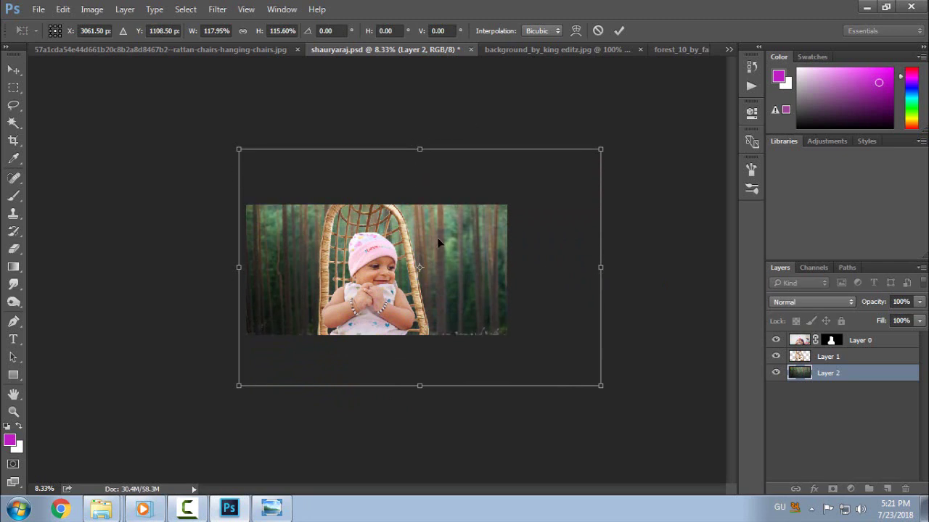
{"action": "left_click_drag", "start_coordinate": [438, 233], "coordinate": [421, 235]}
{"action": "key", "text": "Return"}
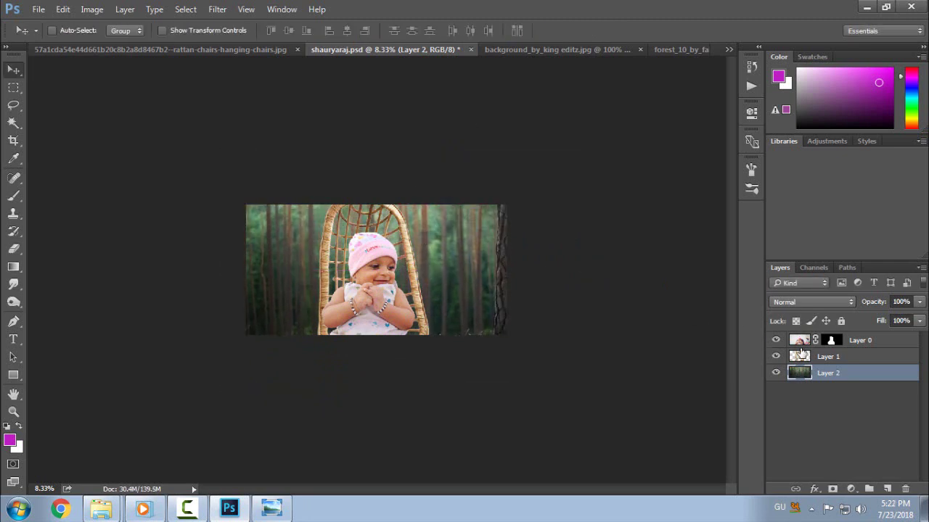
- Crop the canvas taller at the top to include the chair's hanging rope
{"action": "key", "text": "c"}
{"action": "left_click_drag", "start_coordinate": [376, 205], "coordinate": [374, 187]}
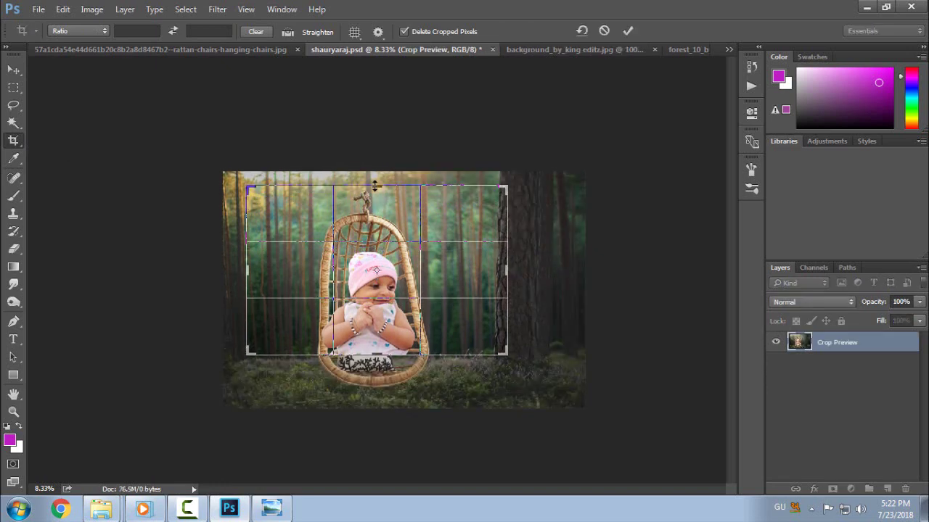
{"action": "key", "text": "Return"}
{"action": "key", "text": "ctrl+0"}
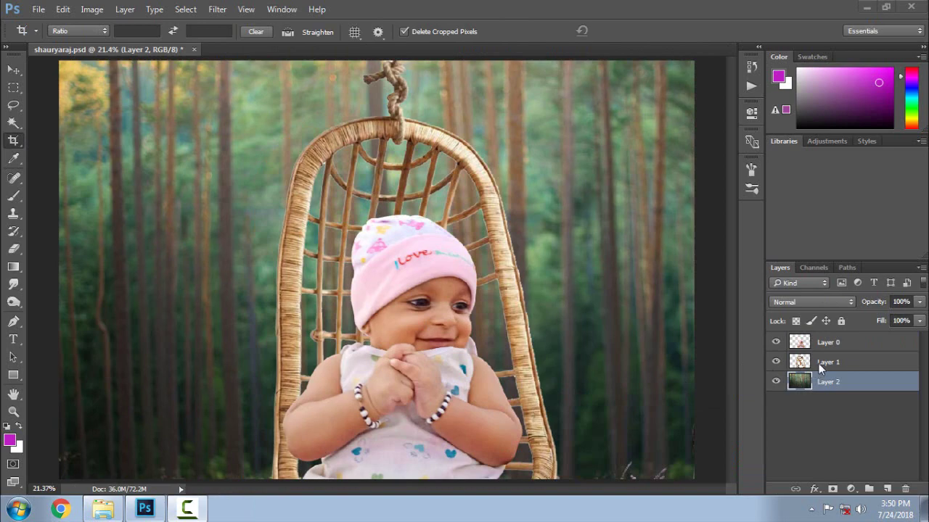
- Open the Camera Raw Filter on the forest and cancel without changes
{"action": "left_click", "coordinate": [218, 9]}
{"action": "left_click", "coordinate": [254, 88]}
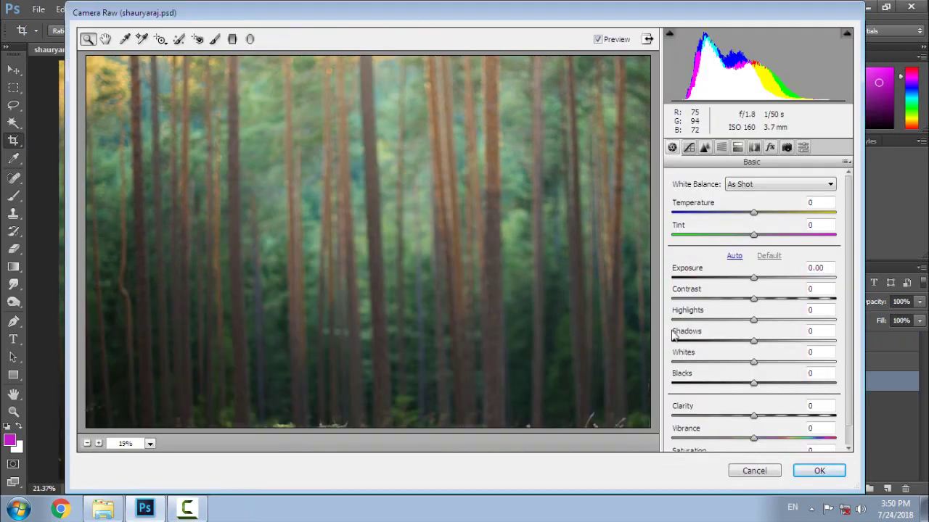
{"action": "left_click", "coordinate": [760, 472]}
- Apply a 15.5-pixel Gaussian Blur to the forest layer
{"action": "left_click", "coordinate": [218, 9]}
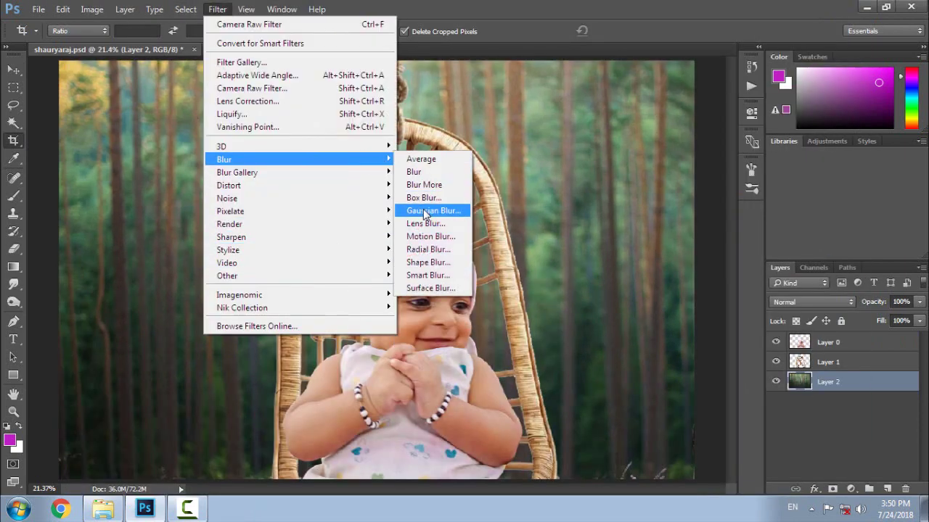
{"action": "left_click", "coordinate": [436, 211]}
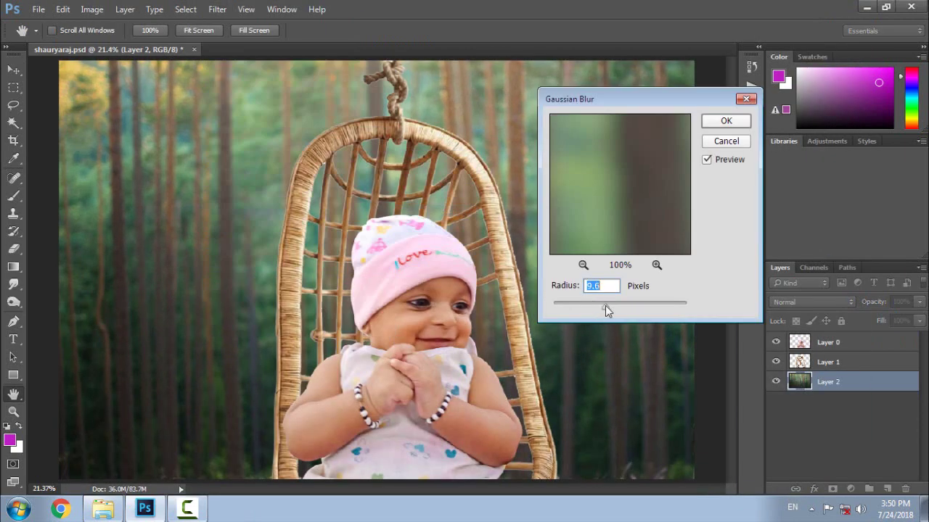
{"action": "mouse_move", "coordinate": [605, 306]}
{"action": "left_mouse_down"}
{"action": "mouse_move", "coordinate": [620, 306]}
{"action": "mouse_move", "coordinate": [615, 312]}
{"action": "left_mouse_up"}
{"action": "left_click", "coordinate": [726, 121]}
{"action": "key", "text": "c"}
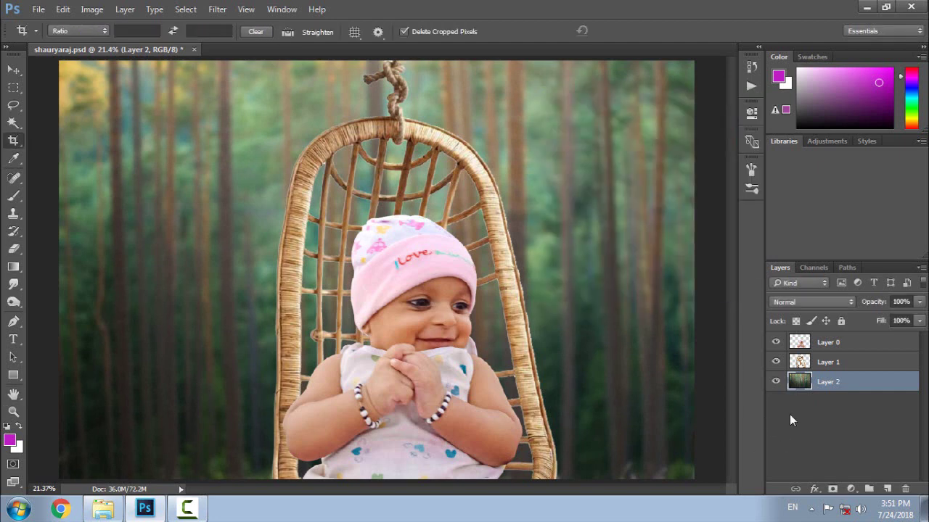
{"action": "left_click", "coordinate": [217, 8]}
- Apply Contrast Color Range to the forest with a shifted hue, Contrast 17% and boosted Color Contrast, then save
{"action": "mouse_move", "coordinate": [373, 309]}
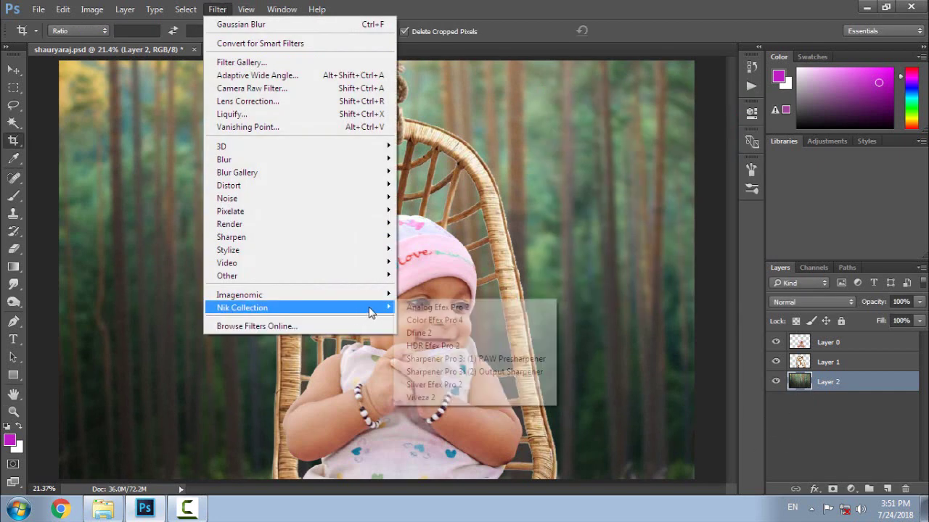
{"action": "left_click", "coordinate": [458, 323]}
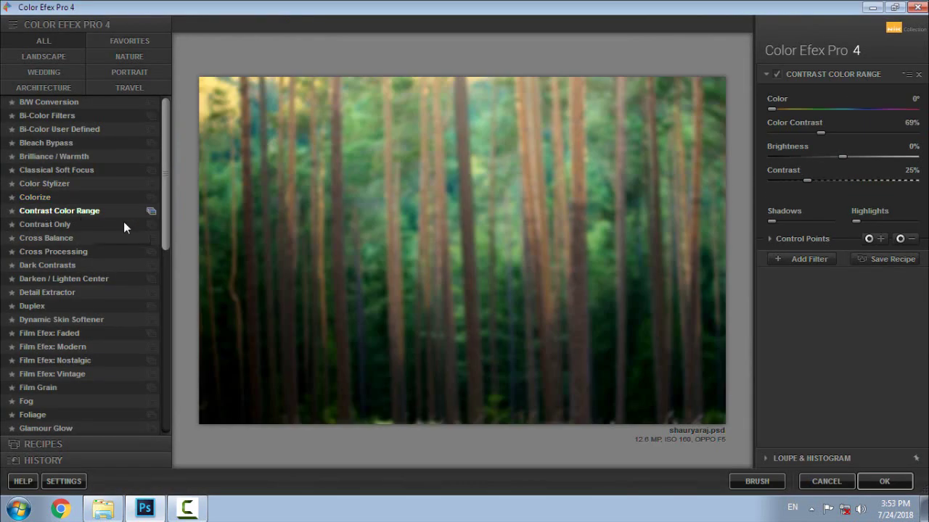
{"action": "left_click", "coordinate": [801, 110]}
{"action": "left_click_drag", "start_coordinate": [814, 110], "coordinate": [856, 108]}
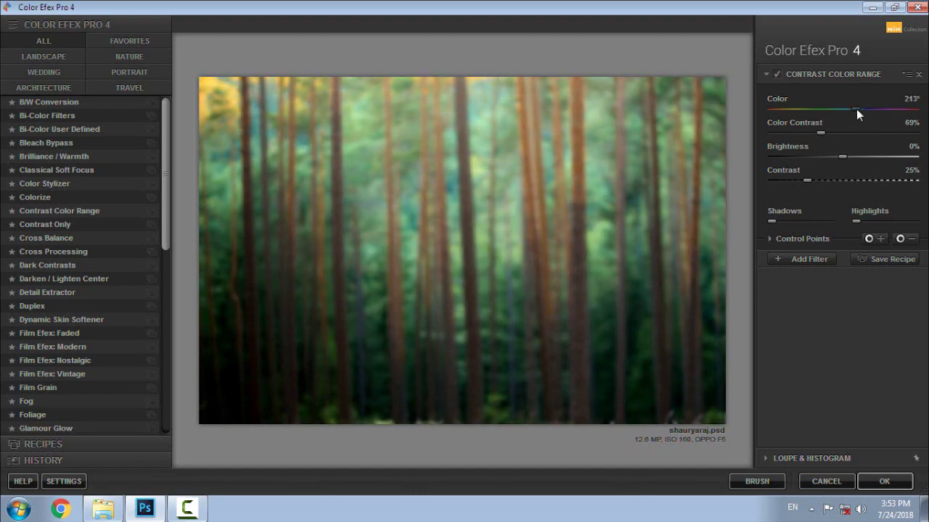
{"action": "mouse_move", "coordinate": [818, 179]}
{"action": "left_mouse_down"}
{"action": "mouse_move", "coordinate": [781, 179]}
{"action": "mouse_move", "coordinate": [809, 179]}
{"action": "left_mouse_up"}
{"action": "left_click_drag", "start_coordinate": [841, 133], "coordinate": [852, 133]}
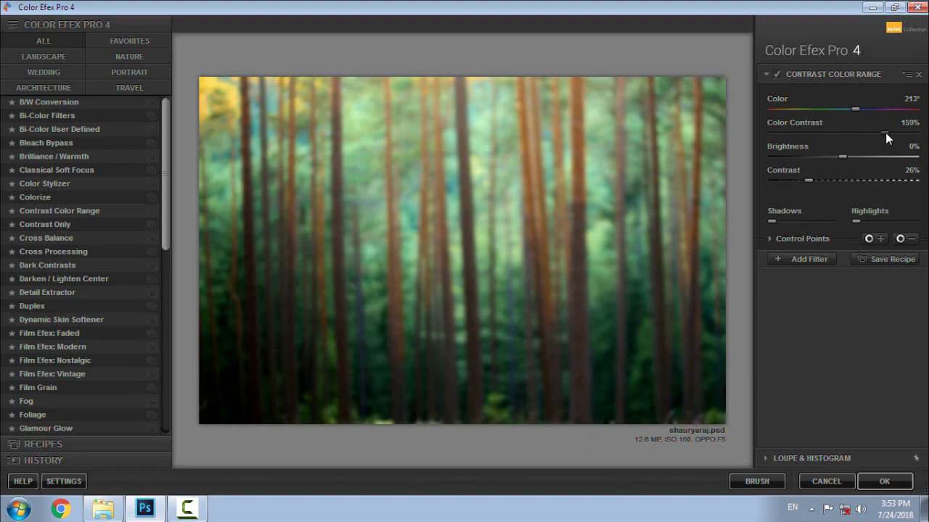
{"action": "left_click", "coordinate": [859, 133]}
{"action": "left_click", "coordinate": [883, 482]}
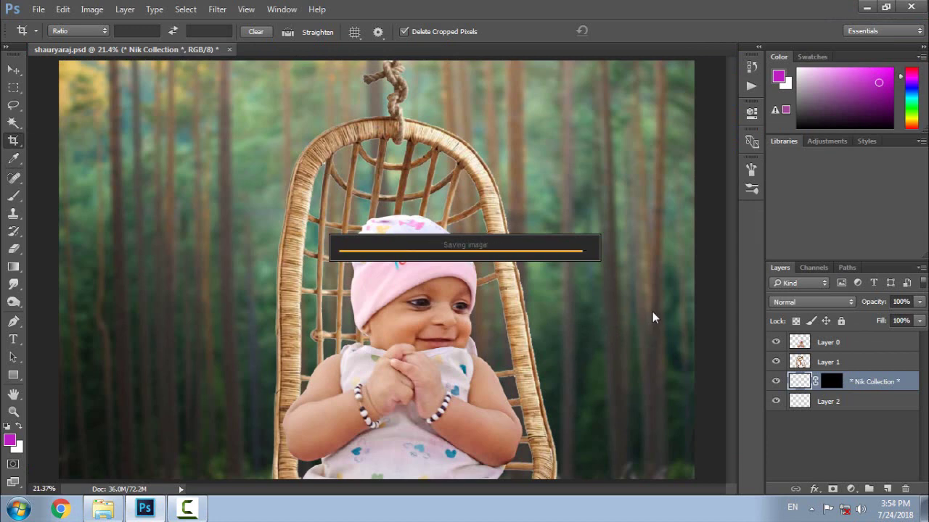
{"action": "key", "text": "ctrl+s"}
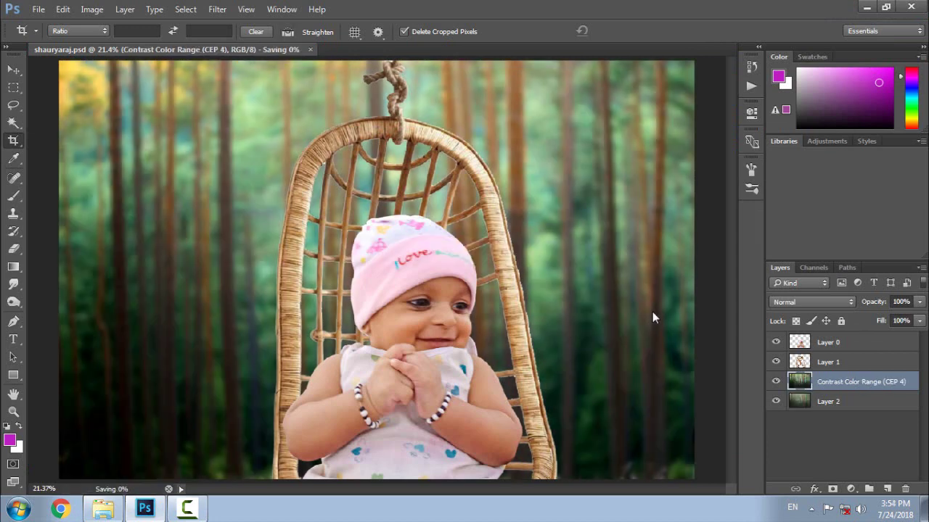
{"action": "left_click", "coordinate": [800, 345]}
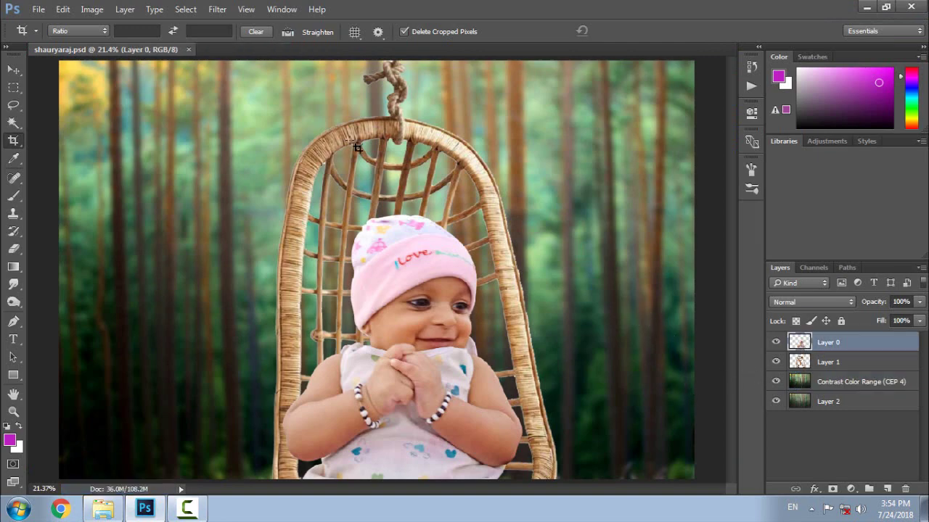
- Apply the Dark Contrasts filter from Color Efex Pro 4 to Layer 0 and save
{"action": "left_click", "coordinate": [217, 8]}
{"action": "mouse_move", "coordinate": [248, 303]}
{"action": "left_click", "coordinate": [471, 318]}
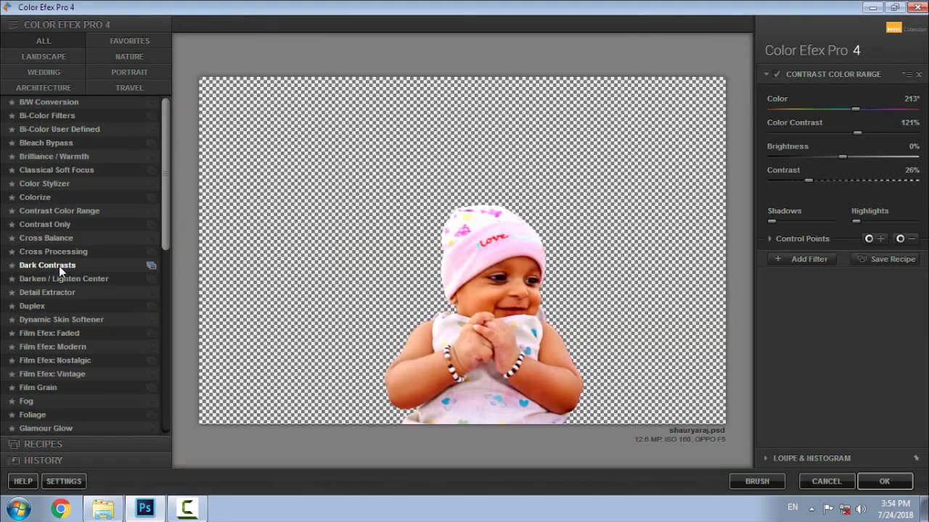
{"action": "left_click", "coordinate": [58, 265]}
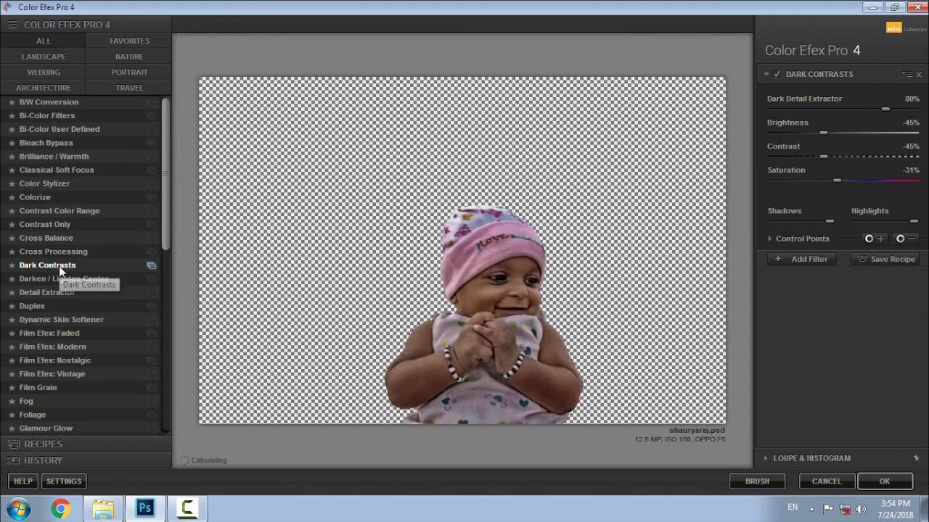
{"action": "left_click", "coordinate": [882, 488]}
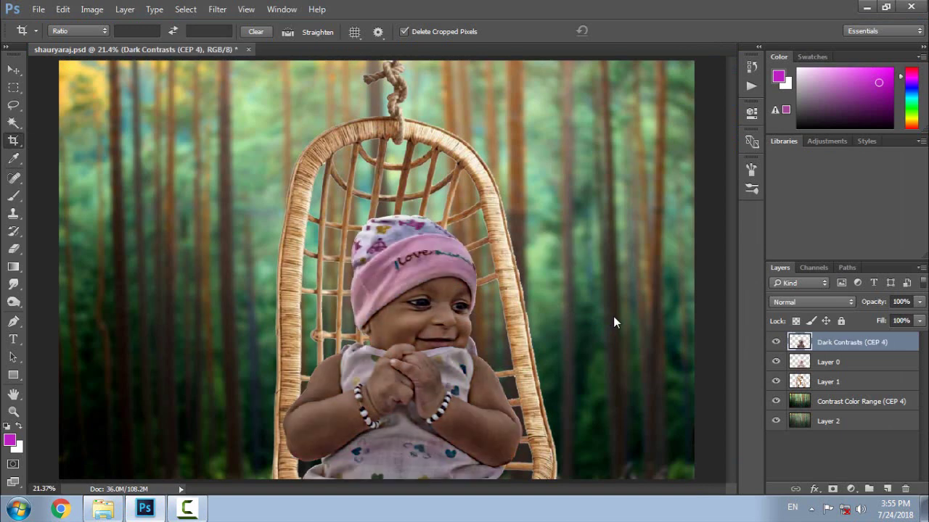
{"action": "key", "text": "ctrl+s"}
- Mask the Dark Contrasts effect off the baby's forehead, hands, arms and fingers with a black brush
{"action": "left_click", "coordinate": [832, 489]}
{"action": "key", "text": "b"}
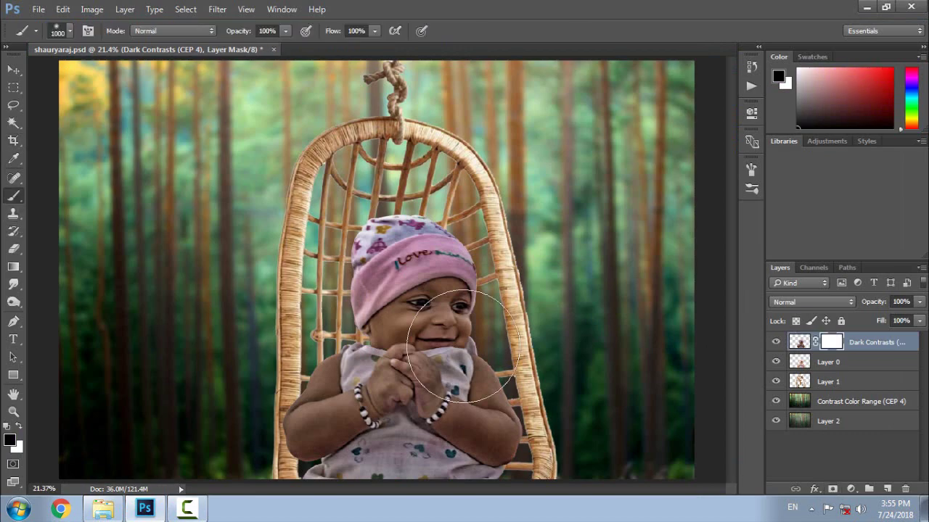
{"action": "key", "text": "ctrl+plus"}
{"action": "key", "text": "ctrl+plus"}
{"action": "key", "text": "ctrl+plus"}
{"action": "key", "text": "ctrl+plus"}
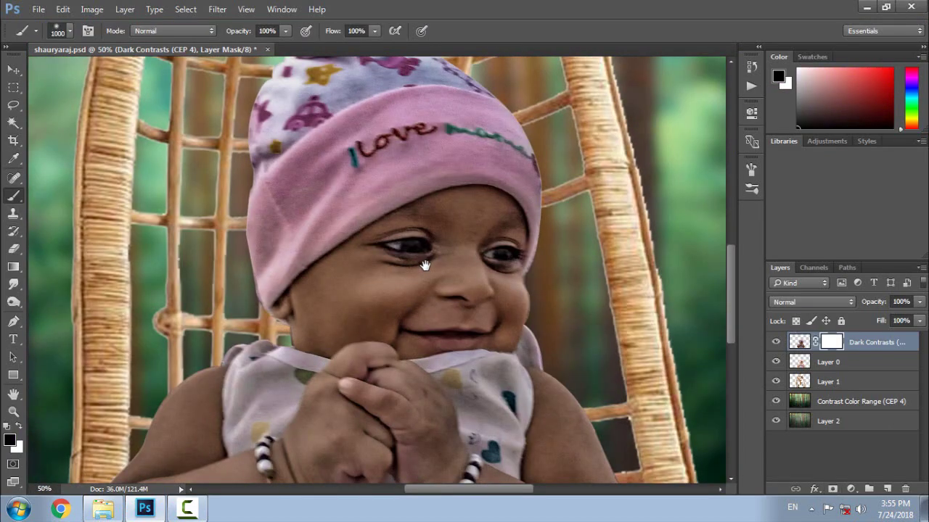
{"action": "key", "text": "bracketleft"}
{"action": "key", "text": "bracketleft"}
{"action": "key", "text": "bracketleft"}
{"action": "key", "text": "bracketleft"}
{"action": "key", "text": "bracketleft"}
{"action": "key", "text": "bracketleft"}
{"action": "key", "text": "bracketleft"}
{"action": "key", "text": "bracketleft"}
{"action": "key", "text": "bracketleft"}
{"action": "key", "text": "bracketleft"}
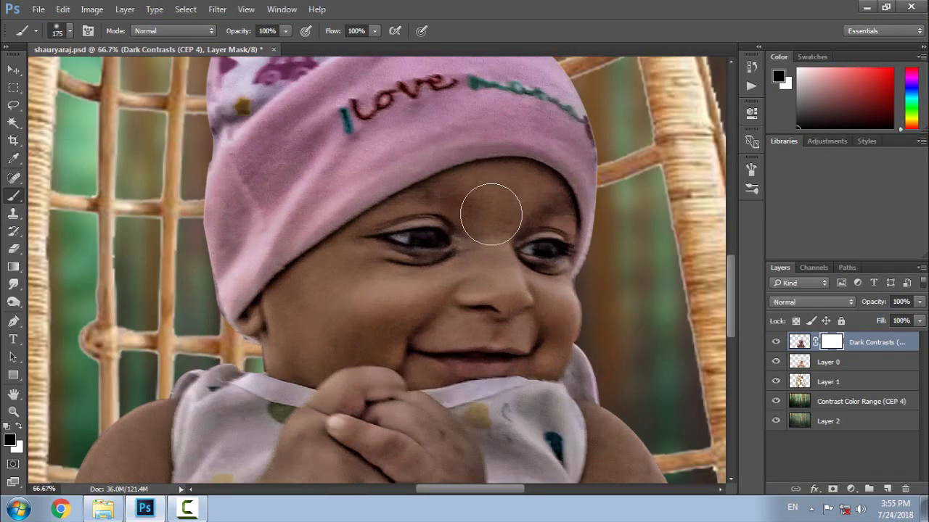
{"action": "mouse_move", "coordinate": [491, 215]}
{"action": "left_mouse_down"}
{"action": "mouse_move", "coordinate": [544, 214]}
{"action": "mouse_move", "coordinate": [483, 227]}
{"action": "mouse_move", "coordinate": [465, 356]}
{"action": "mouse_move", "coordinate": [448, 201]}
{"action": "mouse_move", "coordinate": [270, 328]}
{"action": "mouse_move", "coordinate": [344, 264]}
{"action": "mouse_move", "coordinate": [458, 297]}
{"action": "mouse_move", "coordinate": [566, 254]}
{"action": "left_mouse_up"}
{"action": "key", "text": "bracketleft"}
{"action": "left_click_drag", "start_coordinate": [435, 421], "coordinate": [420, 140]}
{"action": "mouse_move", "coordinate": [395, 134]}
{"action": "left_mouse_down"}
{"action": "mouse_move", "coordinate": [419, 290]}
{"action": "mouse_move", "coordinate": [484, 314]}
{"action": "mouse_move", "coordinate": [618, 246]}
{"action": "mouse_move", "coordinate": [562, 142]}
{"action": "left_mouse_up"}
{"action": "left_click_drag", "start_coordinate": [345, 138], "coordinate": [575, 167]}
{"action": "mouse_move", "coordinate": [613, 138]}
{"action": "left_mouse_down"}
{"action": "mouse_move", "coordinate": [575, 166]}
{"action": "mouse_move", "coordinate": [470, 283]}
{"action": "mouse_move", "coordinate": [249, 411]}
{"action": "mouse_move", "coordinate": [327, 250]}
{"action": "mouse_move", "coordinate": [396, 196]}
{"action": "left_mouse_up"}
{"action": "key", "text": "ctrl+0"}
- Lower the Dark Contrasts layer opacity to 64% and save
{"action": "left_click", "coordinate": [799, 342]}
{"action": "mouse_move", "coordinate": [881, 303]}
{"action": "left_mouse_down"}
{"action": "mouse_move", "coordinate": [865, 308]}
{"action": "mouse_move", "coordinate": [874, 303]}
{"action": "left_mouse_up"}
{"action": "left_click", "coordinate": [778, 346]}
{"action": "left_click", "coordinate": [779, 345]}
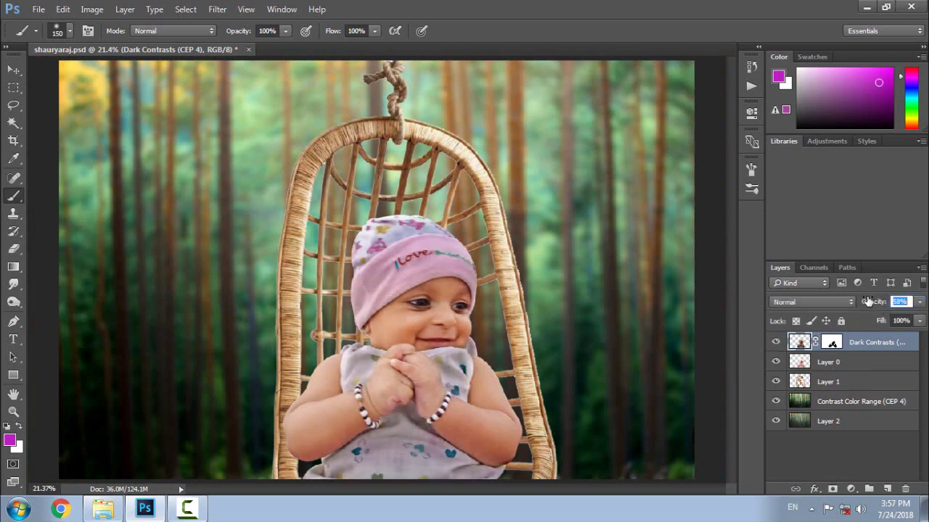
{"action": "key", "text": "ctrl+s"}
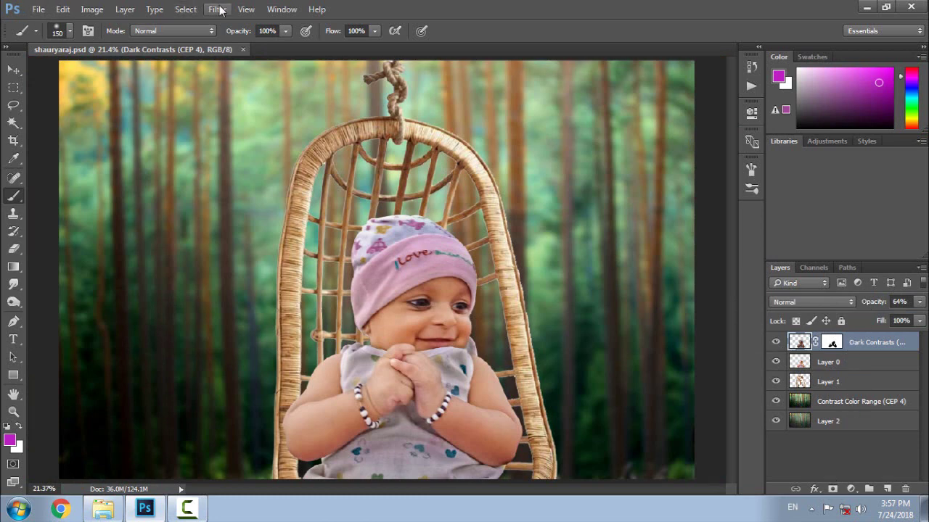
- Apply the layer mask and merge Dark Contrasts down into Layer 0
{"action": "right_click", "coordinate": [832, 344]}
{"action": "left_click", "coordinate": [830, 391]}
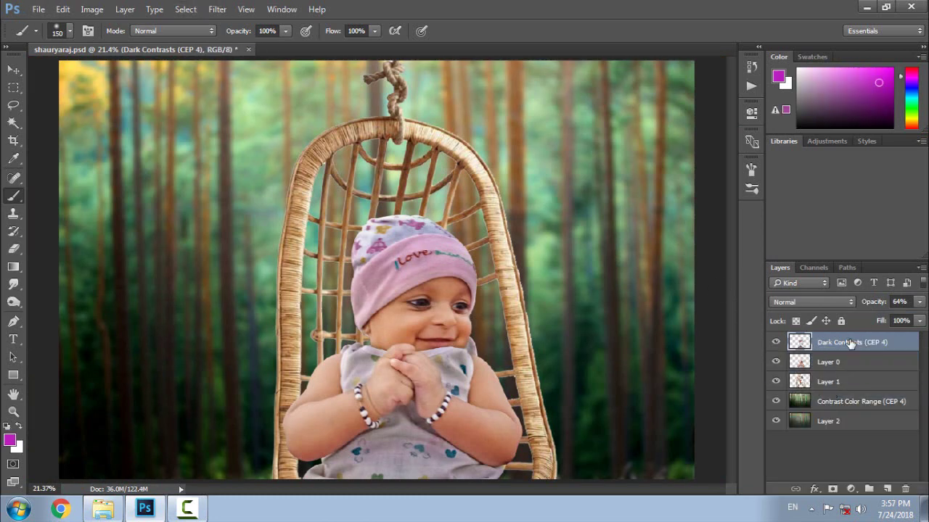
{"action": "right_click", "coordinate": [849, 342]}
{"action": "left_click", "coordinate": [695, 450]}
- In Camera Raw on the baby layer, set Clarity +19, Exposure +0.35 and Highlights +6
{"action": "left_click", "coordinate": [210, 8]}
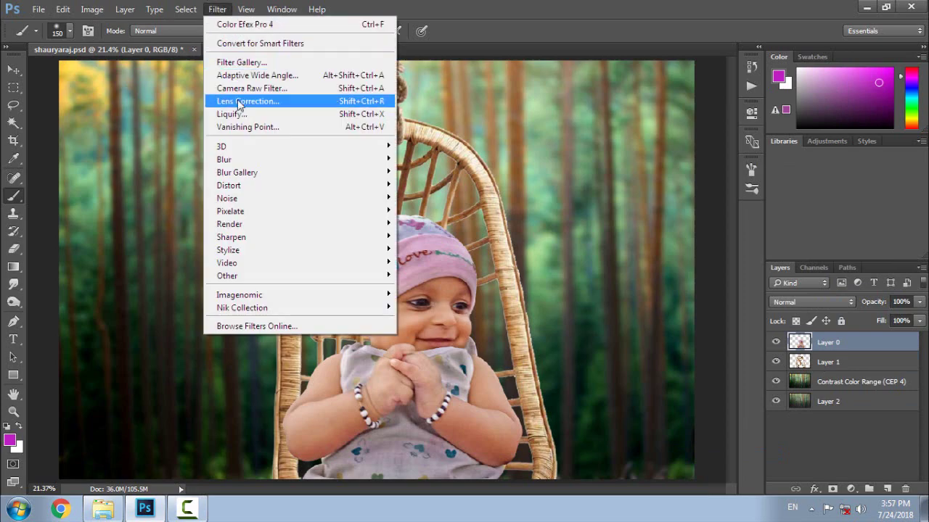
{"action": "left_click", "coordinate": [235, 87]}
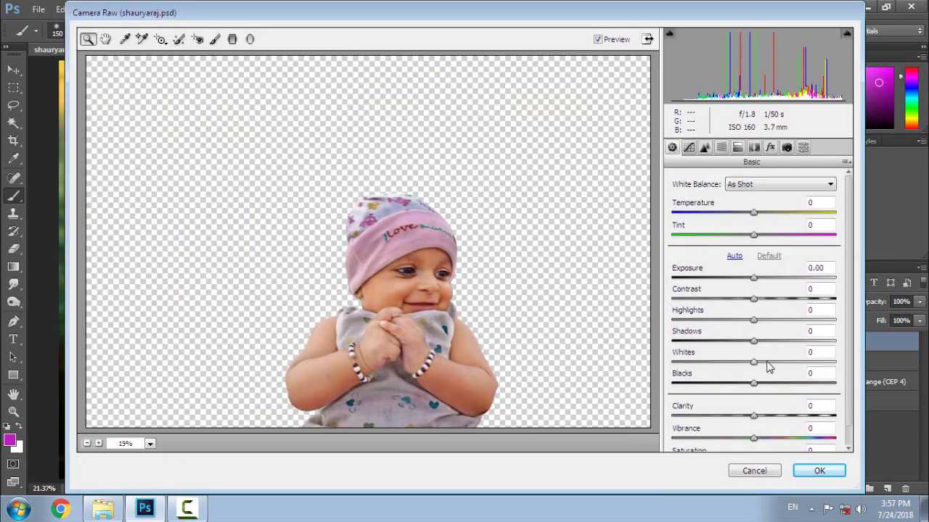
{"action": "left_click_drag", "start_coordinate": [755, 416], "coordinate": [770, 418]}
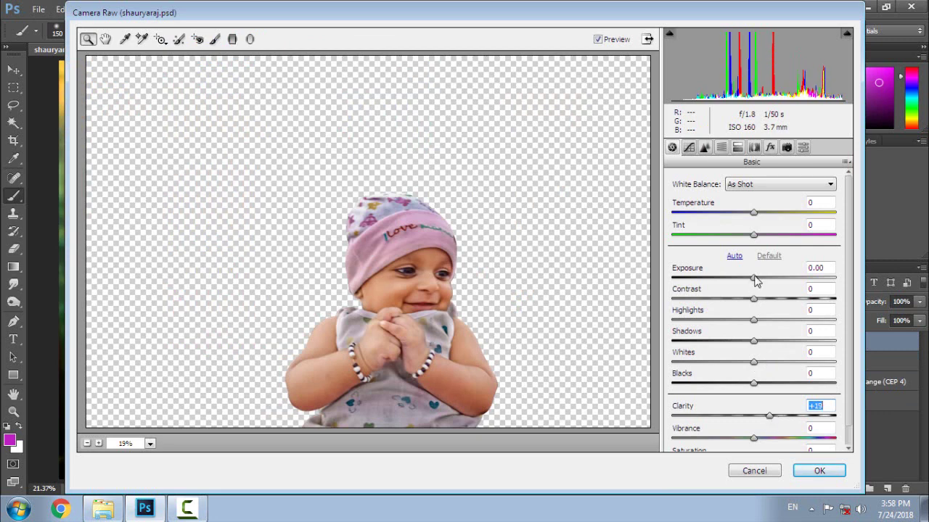
{"action": "left_click_drag", "start_coordinate": [755, 280], "coordinate": [760, 281]}
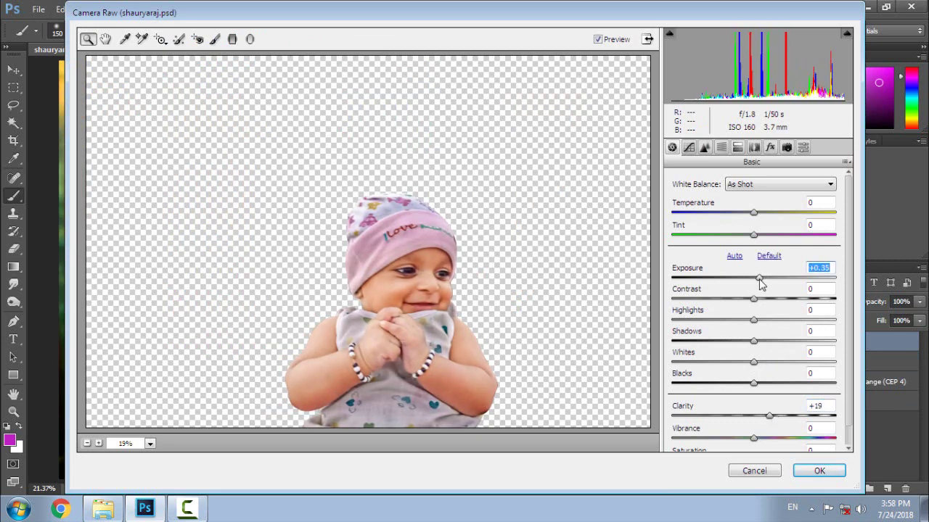
{"action": "left_click_drag", "start_coordinate": [754, 320], "coordinate": [759, 390]}
{"action": "left_click", "coordinate": [753, 148]}
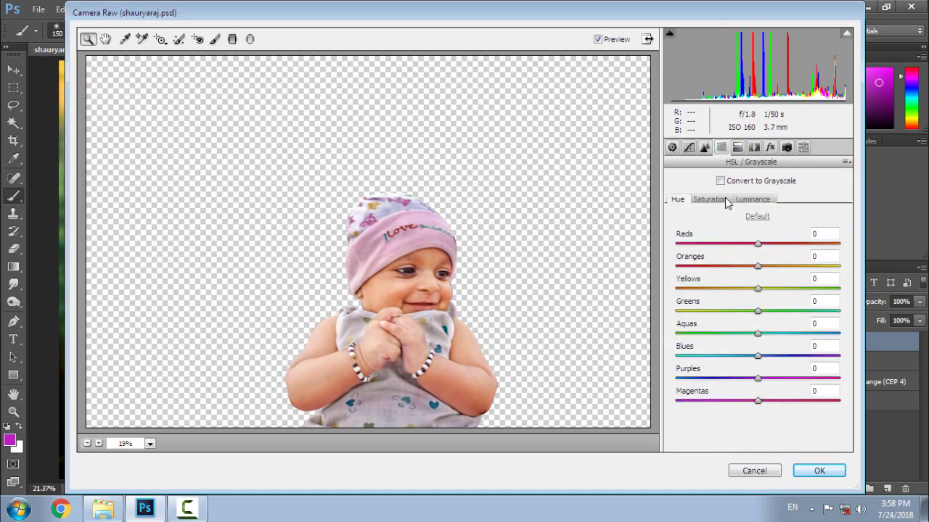
- Boost HSL saturation for reds, yellows, greens and aquas (+100), blues (+93), purples, magentas; reduce oranges
{"action": "left_click", "coordinate": [726, 203]}
{"action": "left_click_drag", "start_coordinate": [757, 244], "coordinate": [800, 266]}
{"action": "left_click_drag", "start_coordinate": [758, 289], "coordinate": [813, 291]}
{"action": "left_click_drag", "start_coordinate": [758, 317], "coordinate": [847, 325]}
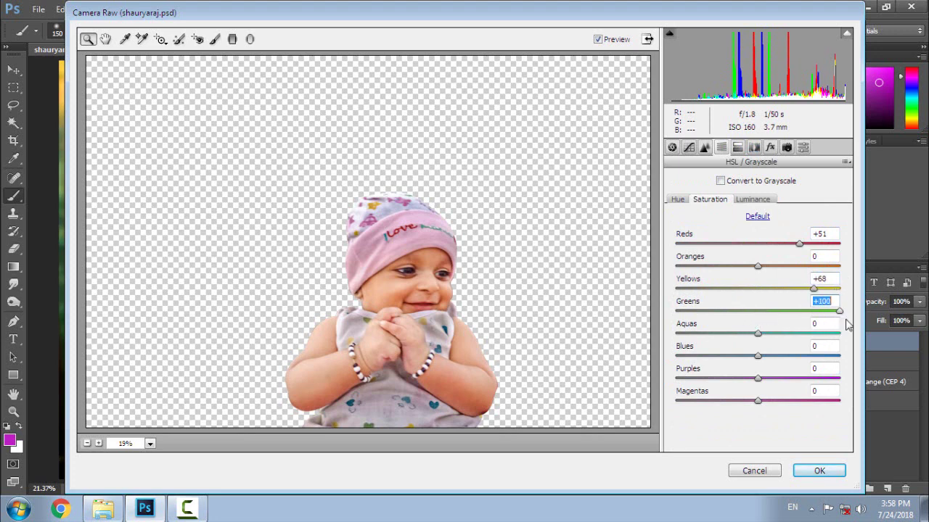
{"action": "left_click_drag", "start_coordinate": [757, 335], "coordinate": [855, 340]}
{"action": "left_click_drag", "start_coordinate": [757, 355], "coordinate": [838, 366]}
{"action": "left_click_drag", "start_coordinate": [758, 377], "coordinate": [822, 382]}
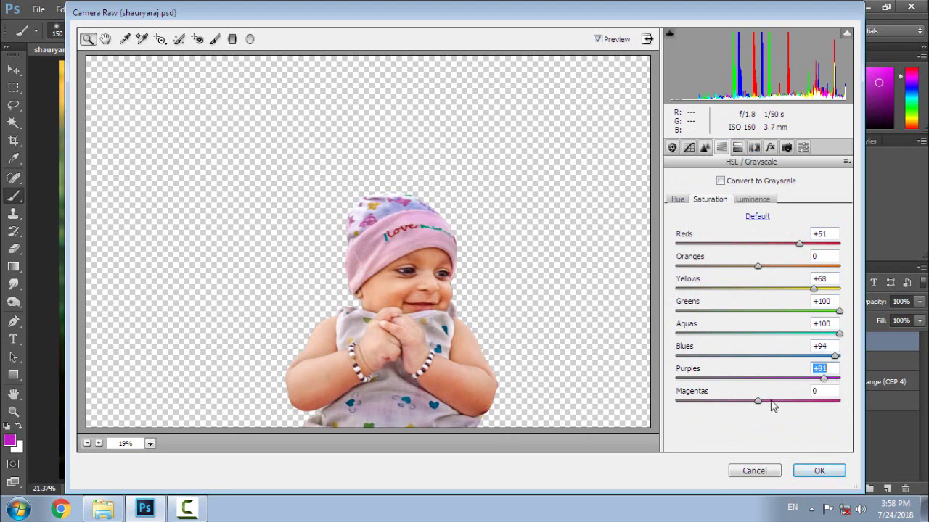
{"action": "left_click_drag", "start_coordinate": [764, 407], "coordinate": [786, 404]}
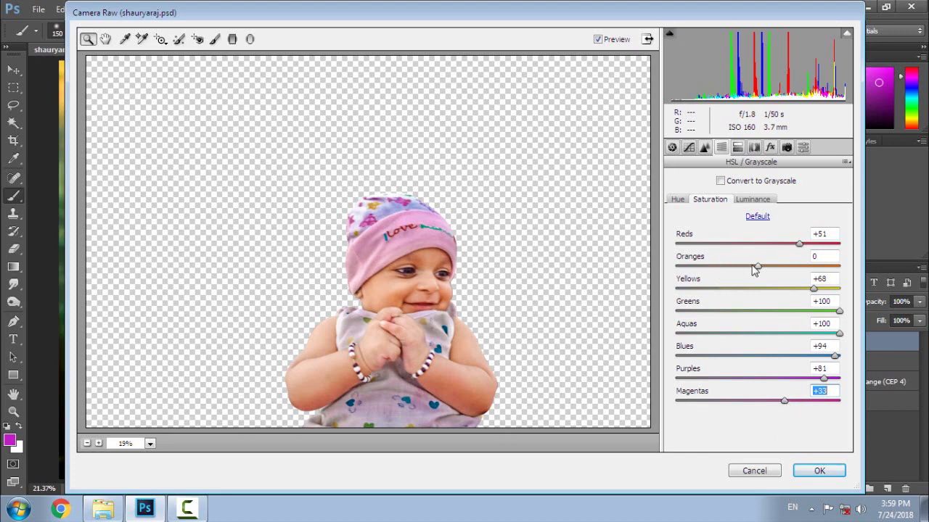
{"action": "left_click_drag", "start_coordinate": [752, 269], "coordinate": [734, 277]}
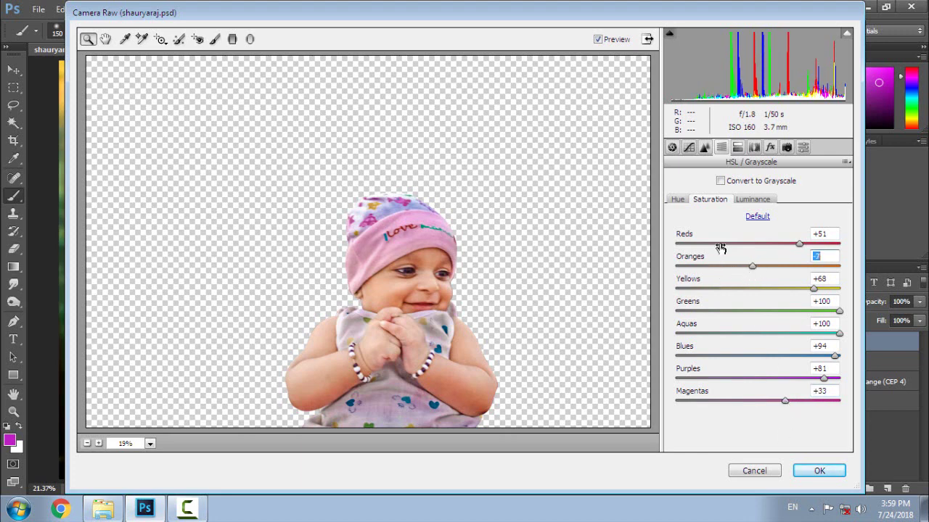
- Shift the Purples and Magentas hues, then apply the Camera Raw adjustments
{"action": "left_click", "coordinate": [682, 201]}
{"action": "left_click_drag", "start_coordinate": [757, 400], "coordinate": [685, 404]}
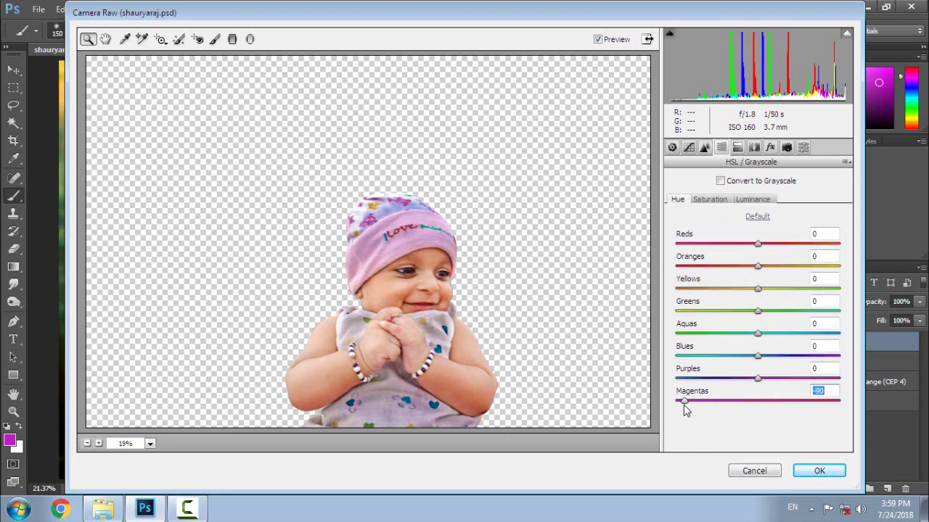
{"action": "left_click_drag", "start_coordinate": [754, 379], "coordinate": [772, 389]}
{"action": "left_click_drag", "start_coordinate": [686, 400], "coordinate": [764, 400]}
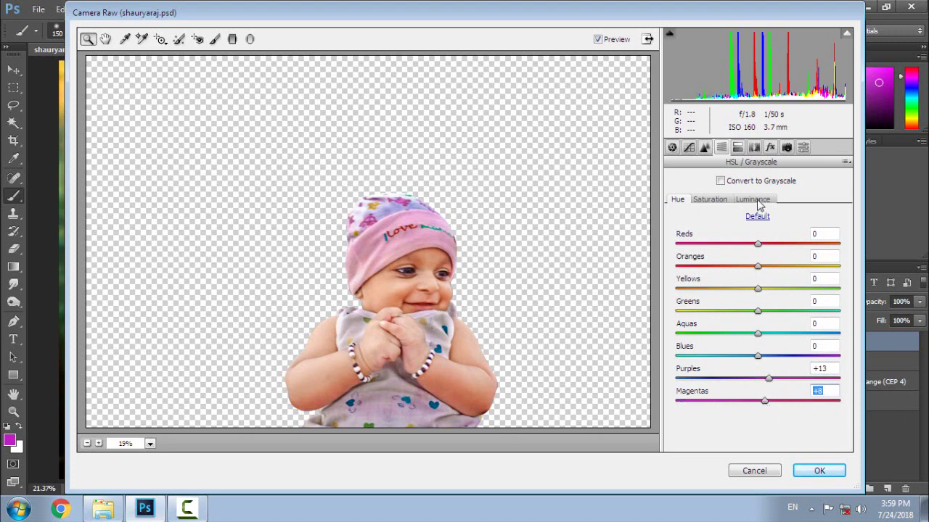
{"action": "left_click", "coordinate": [812, 471]}
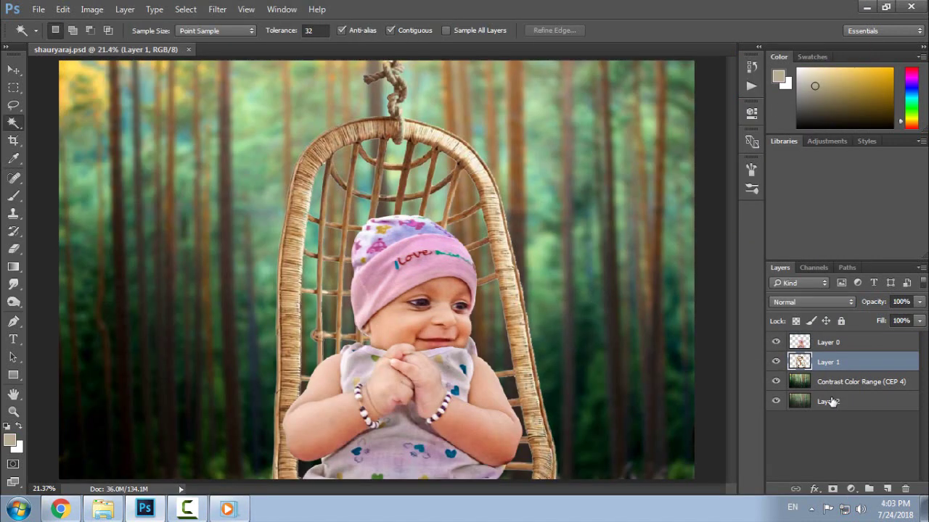
- Merge Contrast Color Range down into Layer 2 and place the heart balloons image as linked
{"action": "left_click", "coordinate": [829, 382]}
{"action": "right_click", "coordinate": [833, 384]}
{"action": "left_click", "coordinate": [731, 455]}
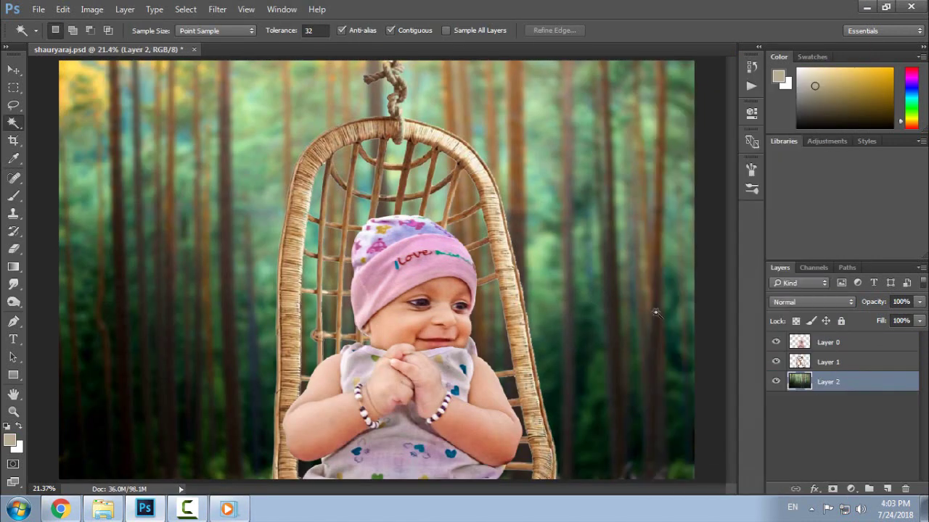
{"action": "left_click", "coordinate": [37, 9]}
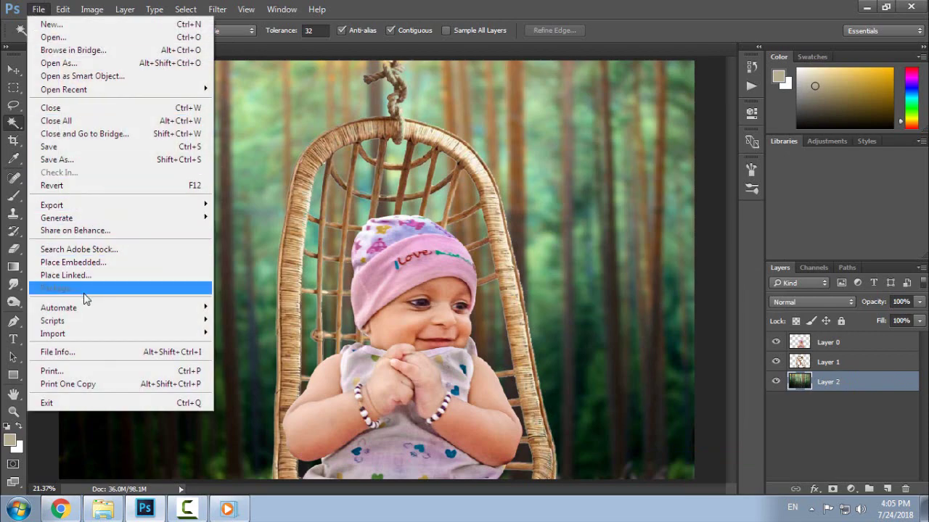
{"action": "left_click", "coordinate": [69, 275]}
{"action": "left_click", "coordinate": [322, 190]}
- Place the Heart-Balloons PNG, enlarge it to about 767%, and move it behind the chair
{"action": "left_click", "coordinate": [342, 303]}
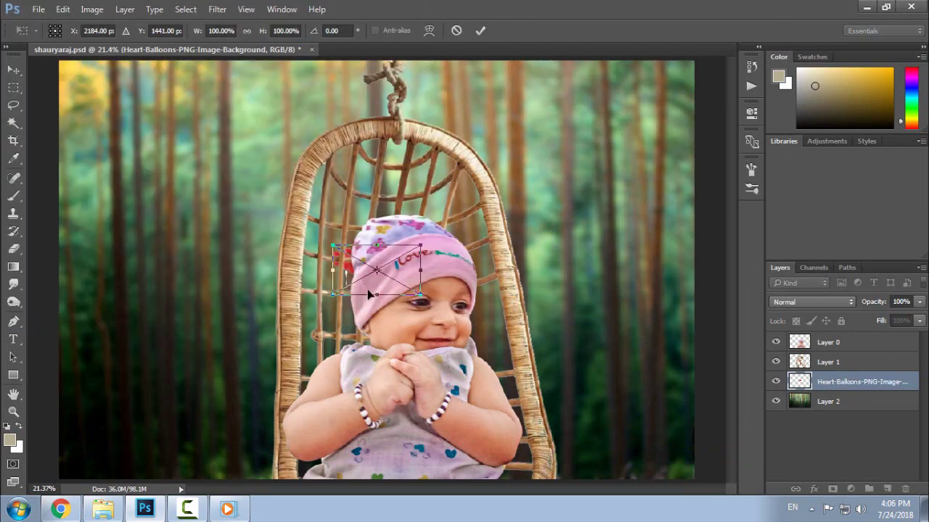
{"action": "left_click_drag", "start_coordinate": [420, 296], "coordinate": [657, 428]}
{"action": "key", "text": "ctrl+minus"}
{"action": "key", "text": "ctrl+minus"}
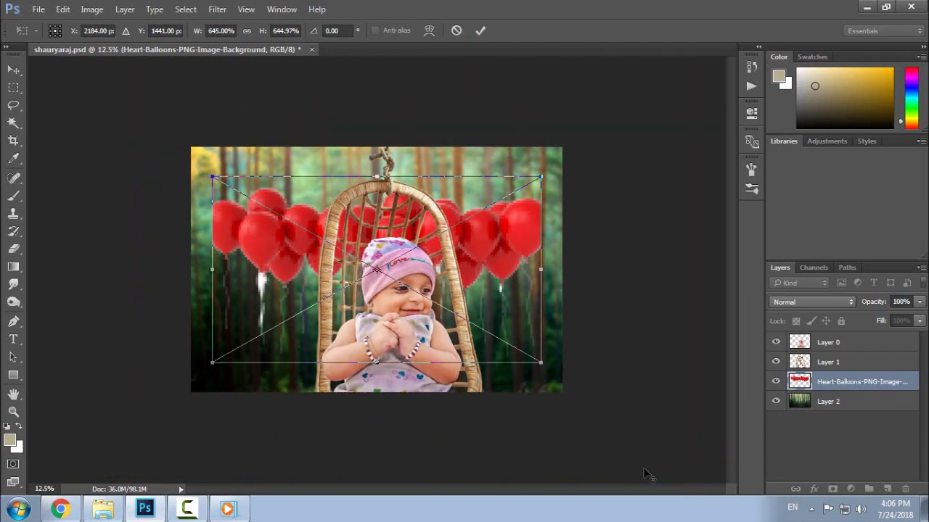
{"action": "left_click_drag", "start_coordinate": [543, 362], "coordinate": [564, 378]}
{"action": "key", "text": "w"}
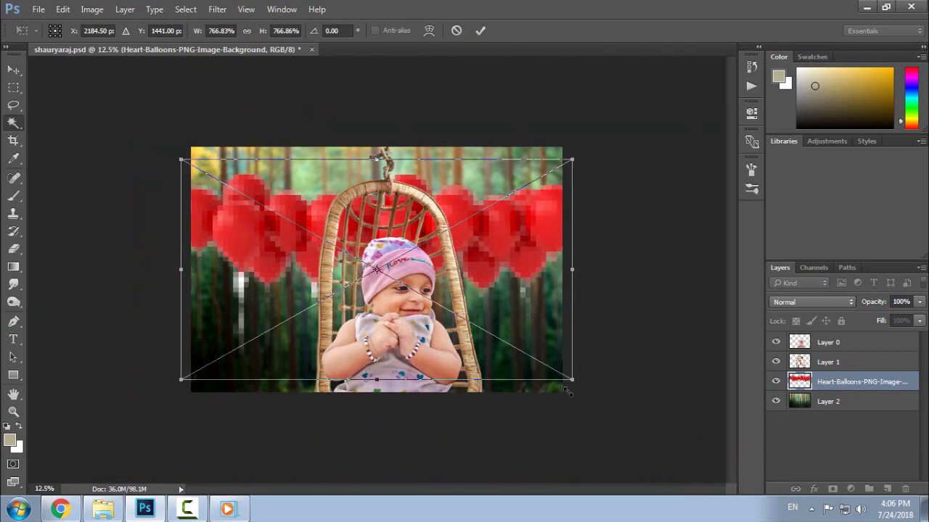
{"action": "key", "text": "Return"}
{"action": "key", "text": "v"}
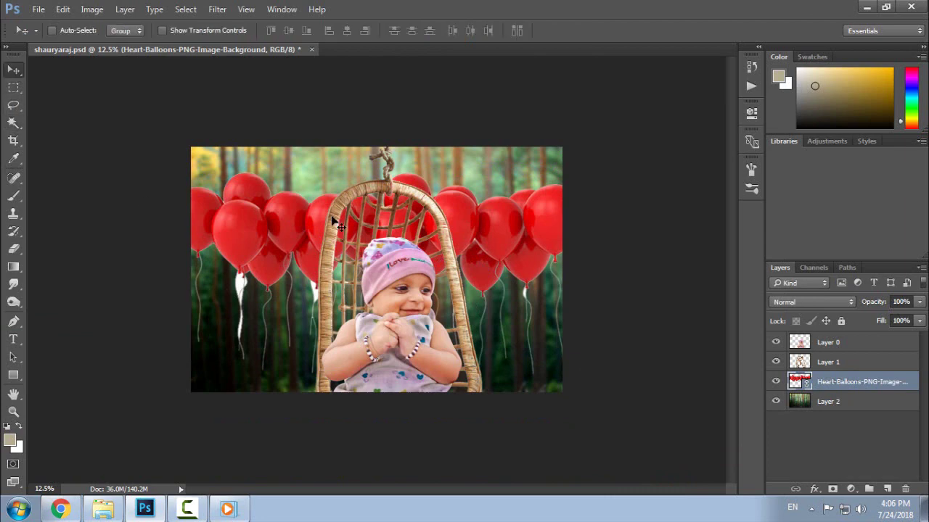
{"action": "left_click_drag", "start_coordinate": [336, 226], "coordinate": [286, 267]}
{"action": "key", "text": "ctrl+0"}
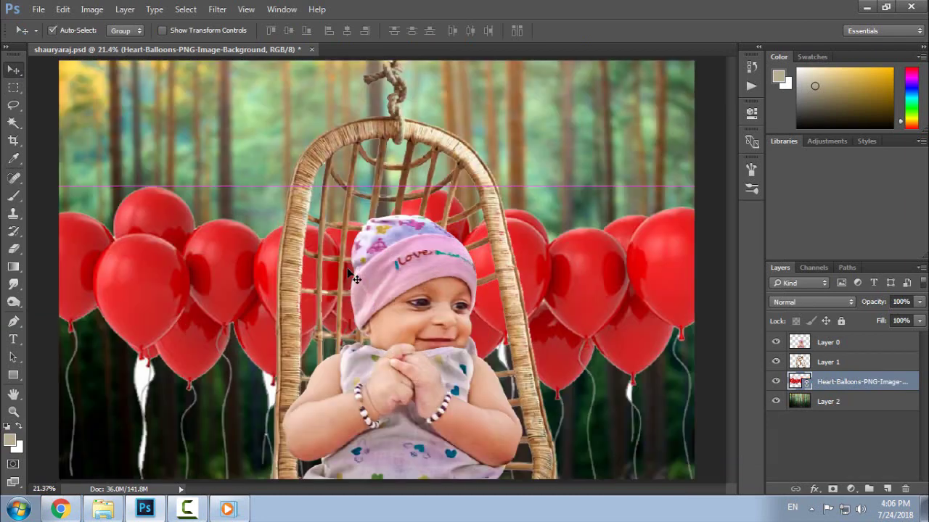
- Rasterize the Heart-Balloons layer and nudge it slightly lower
{"action": "right_click", "coordinate": [860, 384]}
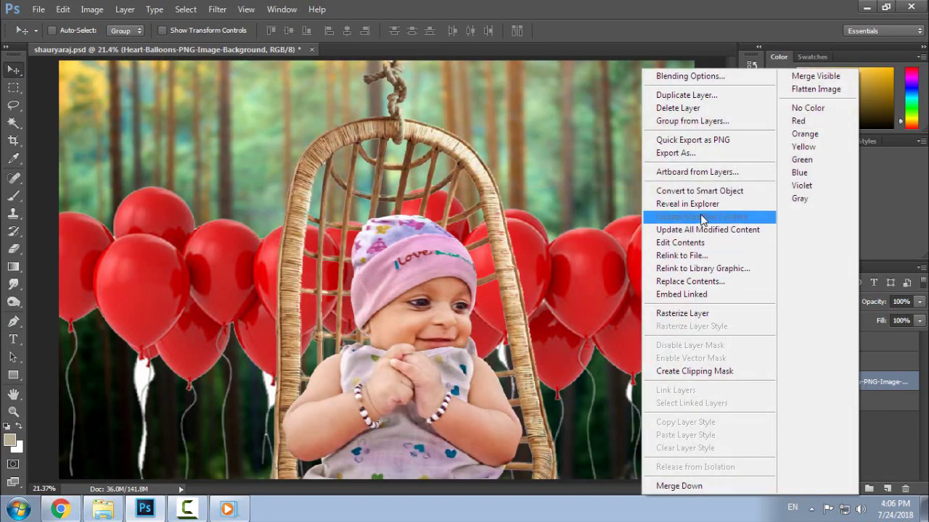
{"action": "left_click", "coordinate": [700, 316]}
{"action": "left_click_drag", "start_coordinate": [273, 251], "coordinate": [269, 259]}
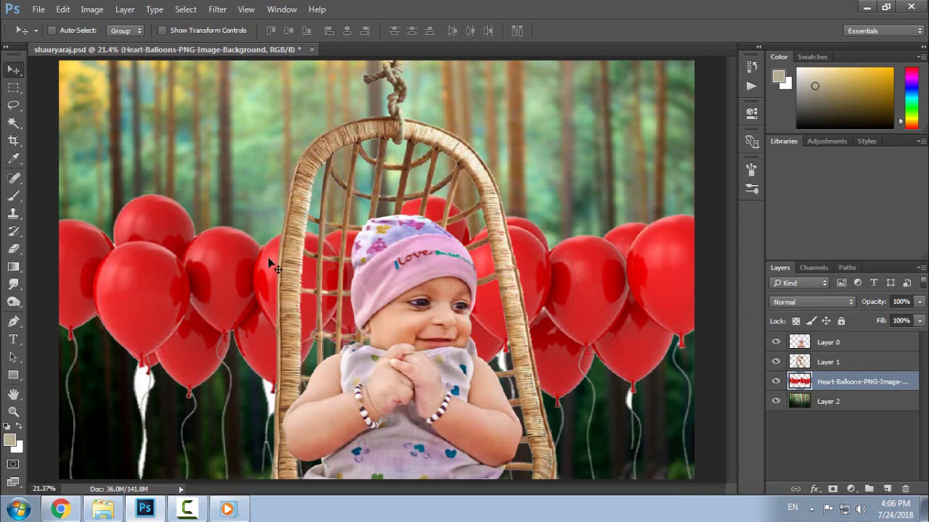
{"action": "left_click_drag", "start_coordinate": [580, 272], "coordinate": [580, 279]}
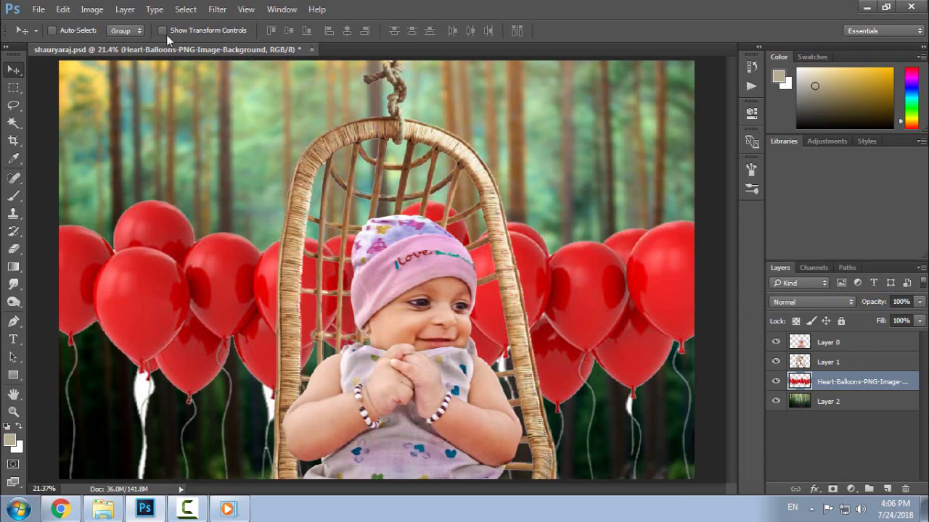
- Select the white streaks with Color Range, delete them, deselect, and nudge the balloons 8 px down
{"action": "left_click", "coordinate": [185, 8]}
{"action": "left_click", "coordinate": [206, 137]}
{"action": "left_click", "coordinate": [145, 381]}
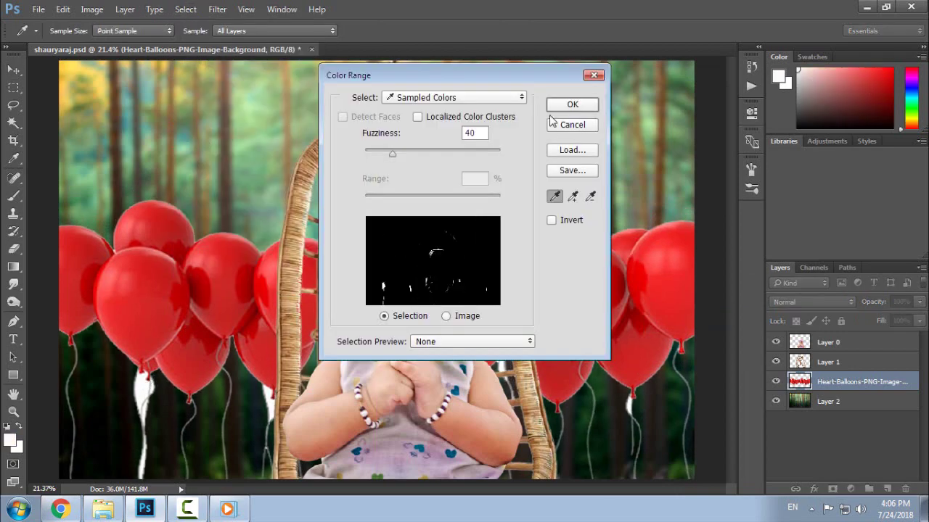
{"action": "left_click", "coordinate": [561, 103]}
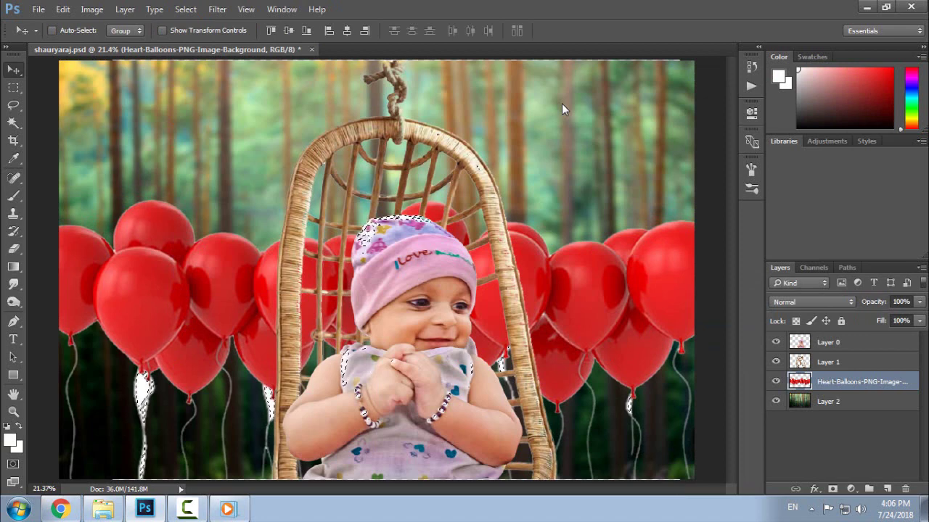
{"action": "key", "text": "ctrl+d"}
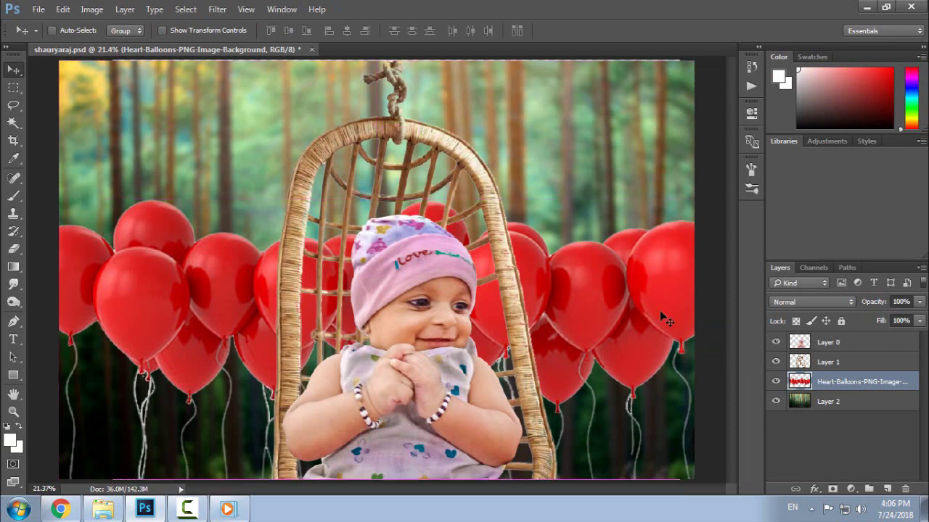
{"action": "left_click_drag", "start_coordinate": [566, 287], "coordinate": [566, 292]}
{"action": "left_click", "coordinate": [217, 9]}
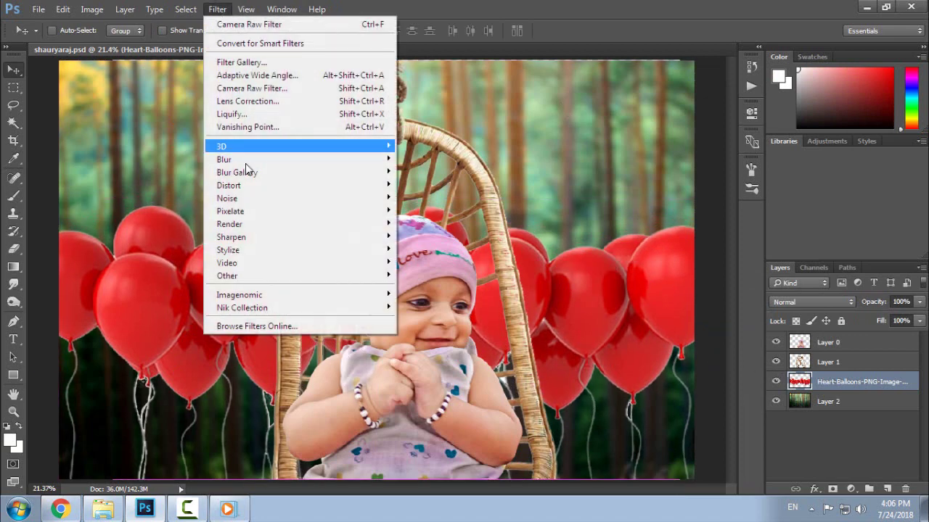
- Apply Gaussian Blur to the Heart-Balloons layer, settling the radius at 15.5 pixels
{"action": "mouse_move", "coordinate": [359, 159]}
{"action": "left_click", "coordinate": [435, 210]}
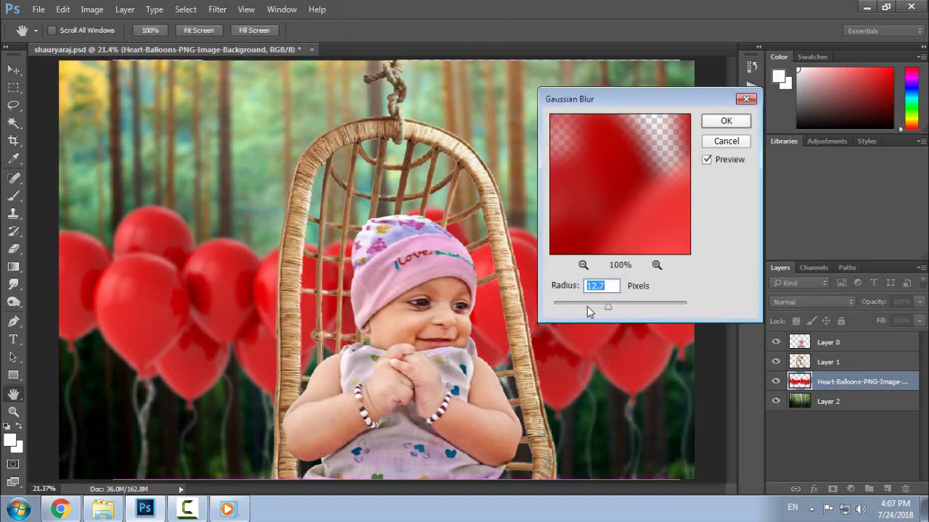
{"action": "left_click_drag", "start_coordinate": [607, 307], "coordinate": [614, 310]}
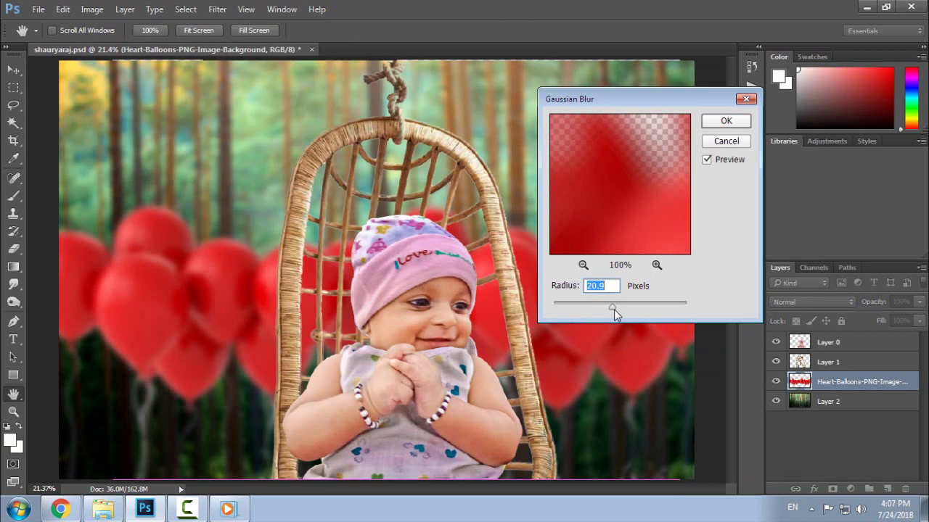
{"action": "left_click_drag", "start_coordinate": [613, 308], "coordinate": [609, 309]}
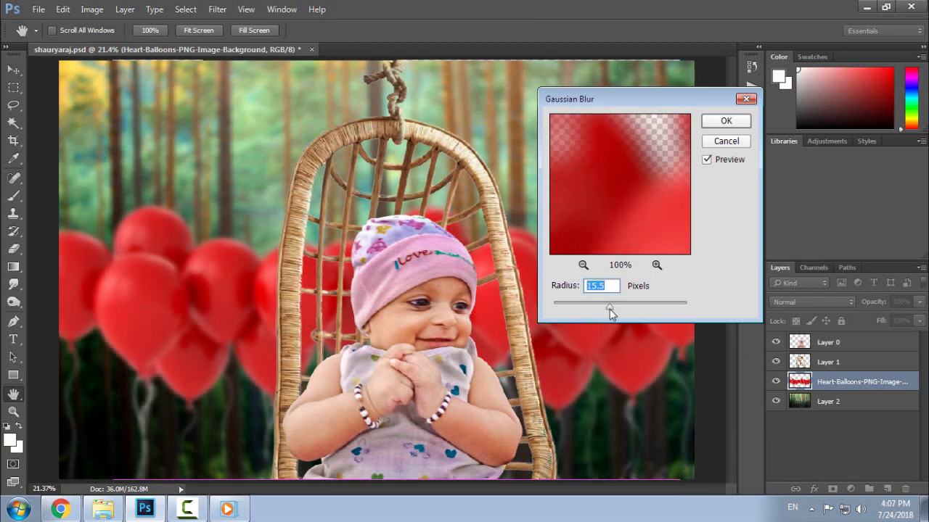
{"action": "left_click", "coordinate": [715, 126]}
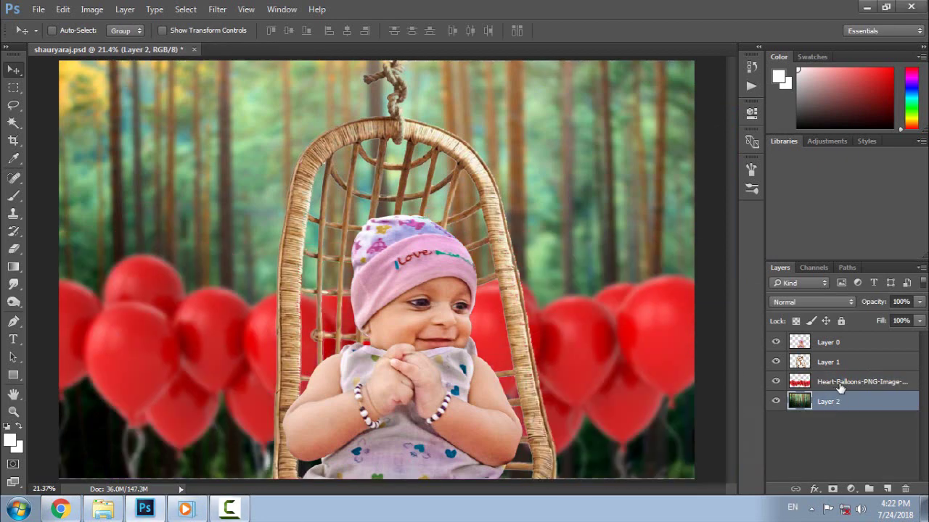
- Lower the balloons to the bottom edge and stamp all visible layers into a new Layer 3
{"action": "left_click", "coordinate": [834, 384]}
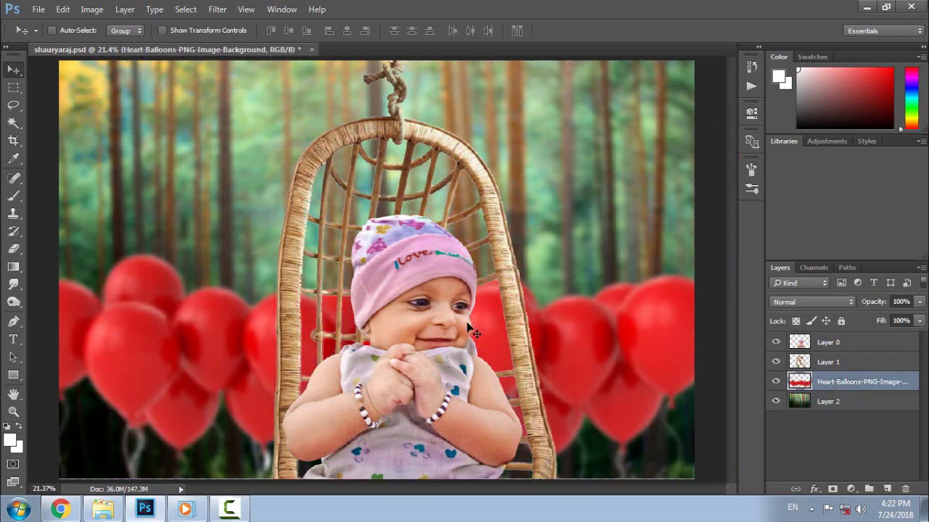
{"action": "left_click_drag", "start_coordinate": [470, 330], "coordinate": [492, 408]}
{"action": "left_click_drag", "start_coordinate": [593, 434], "coordinate": [611, 435]}
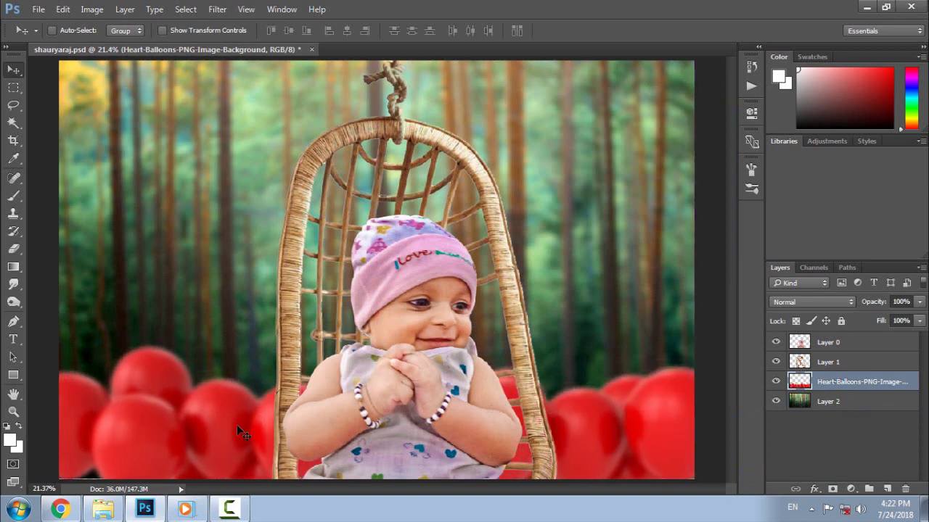
{"action": "left_click", "coordinate": [820, 350]}
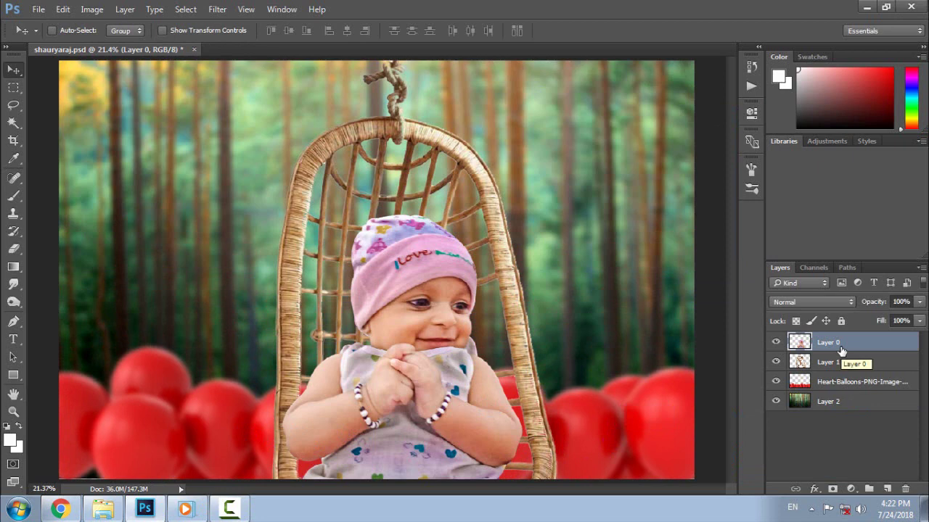
{"action": "key", "text": "ctrl+shift+alt+e"}
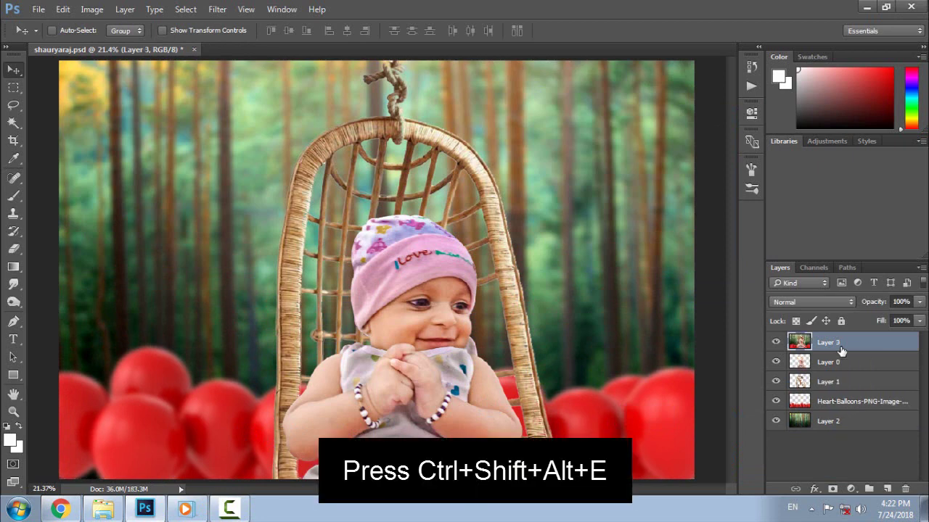
{"action": "left_click", "coordinate": [217, 9]}
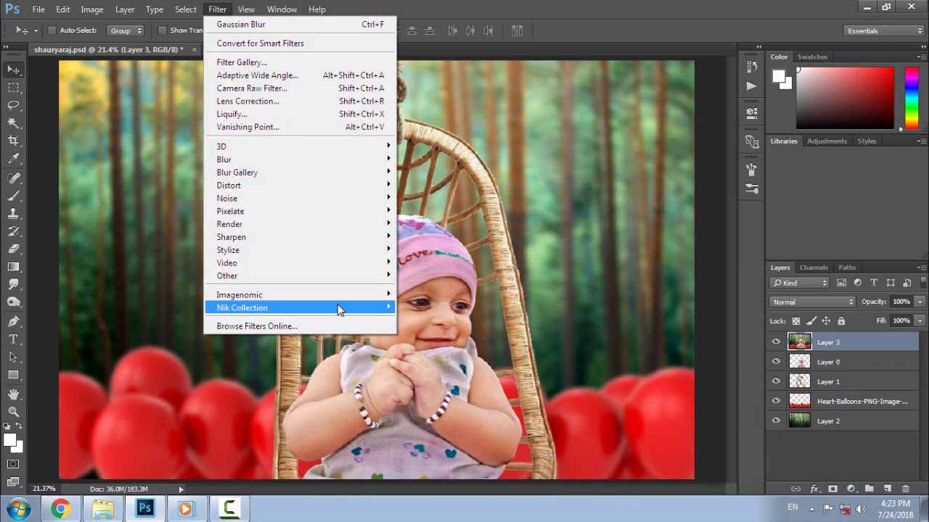
- Apply Tonal Contrast to the merged layer in Color Efex Pro 4, then add a Contrast Only filter
{"action": "mouse_move", "coordinate": [331, 308]}
{"action": "left_click", "coordinate": [439, 319]}
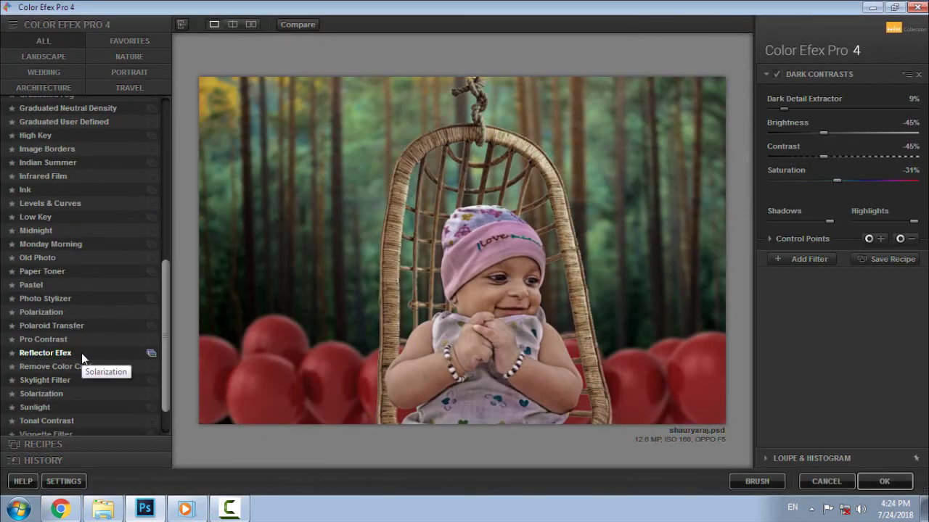
{"action": "scroll", "coordinate": [83, 356], "scroll_direction": "down", "scroll_amount": 1}
{"action": "left_click", "coordinate": [46, 374]}
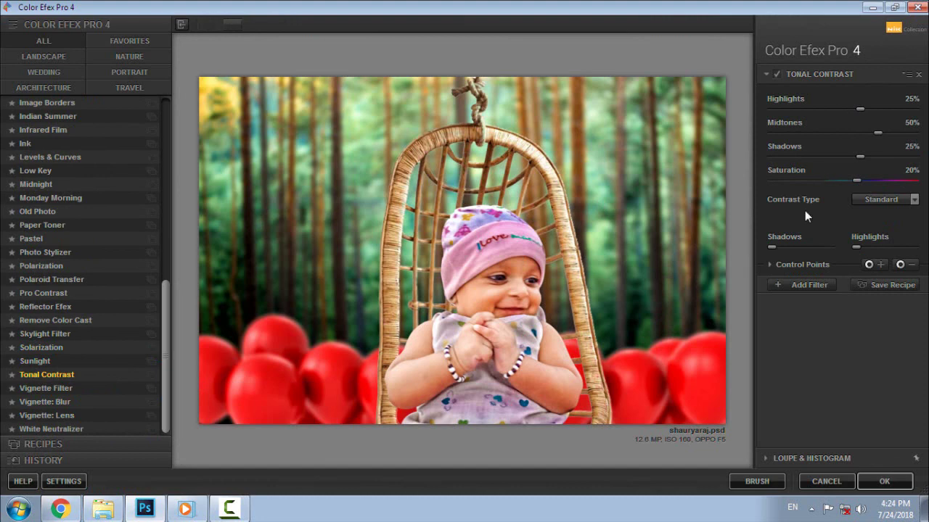
{"action": "left_click", "coordinate": [807, 285]}
{"action": "scroll", "coordinate": [84, 194], "scroll_direction": "up", "scroll_amount": 2}
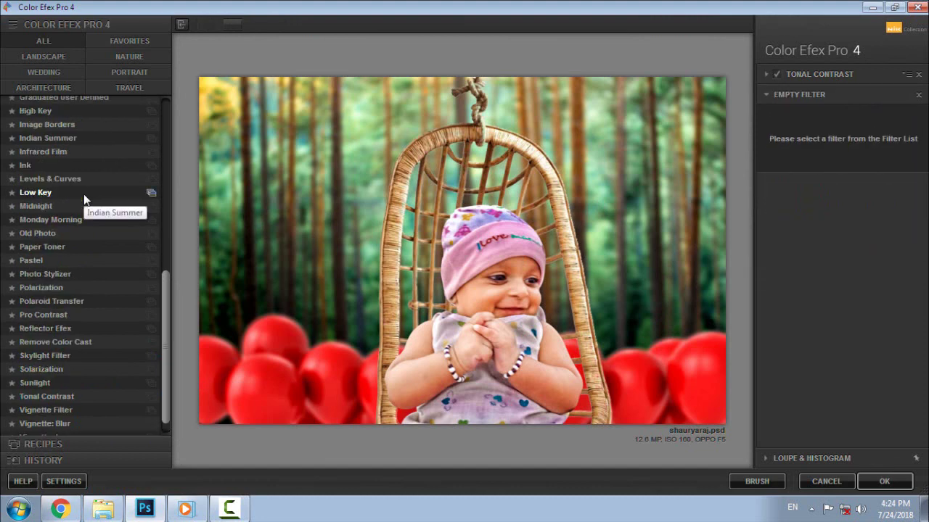
{"action": "scroll", "coordinate": [83, 195], "scroll_direction": "up", "scroll_amount": 6}
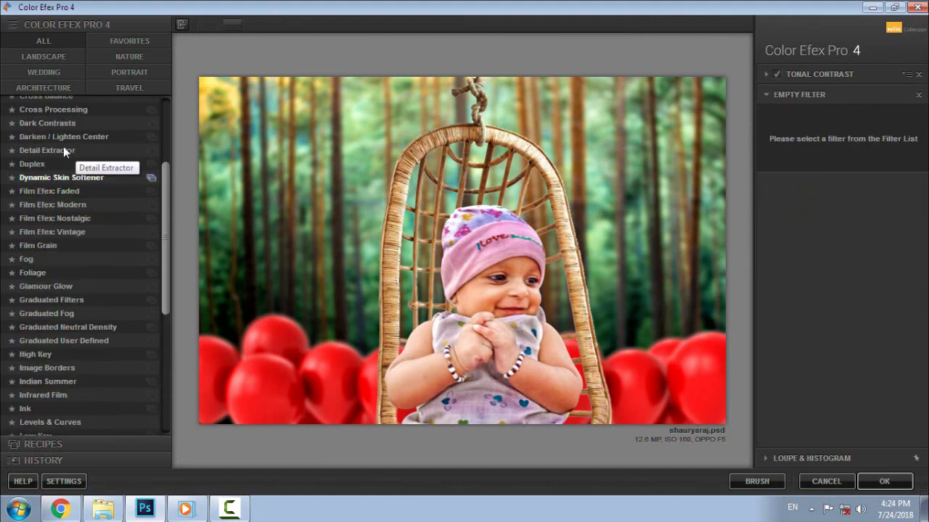
{"action": "scroll", "coordinate": [83, 140], "scroll_direction": "up", "scroll_amount": 1}
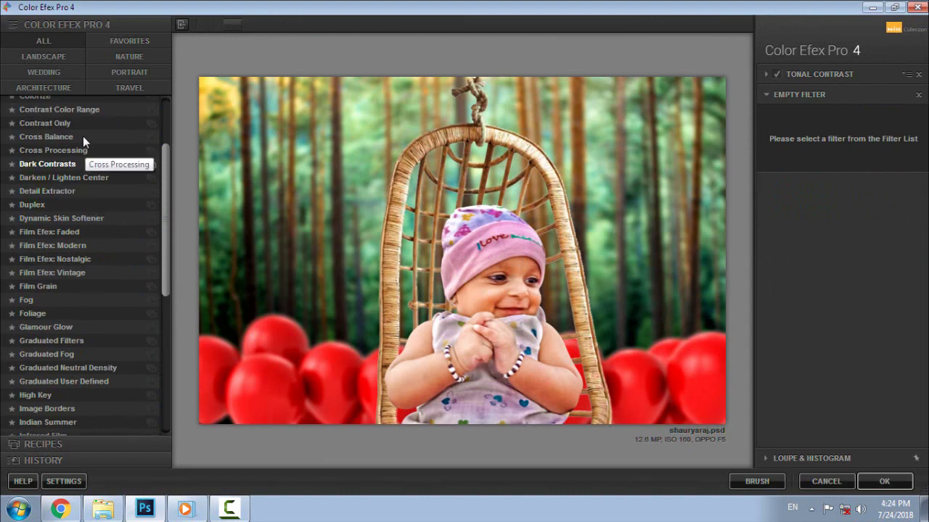
{"action": "left_click", "coordinate": [53, 125]}
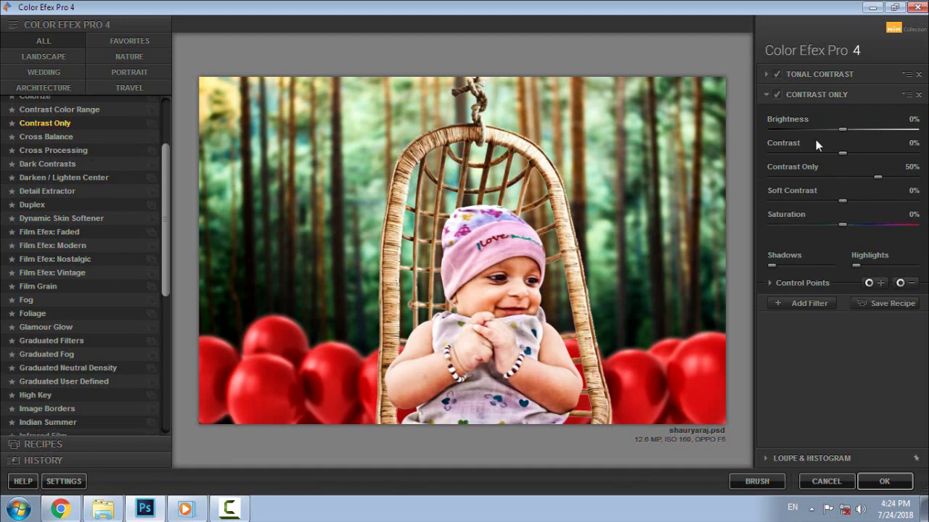
- Try several Contrast Only contrast values, then raise brightness to -4%
{"action": "left_click", "coordinate": [832, 177]}
{"action": "left_click", "coordinate": [838, 176]}
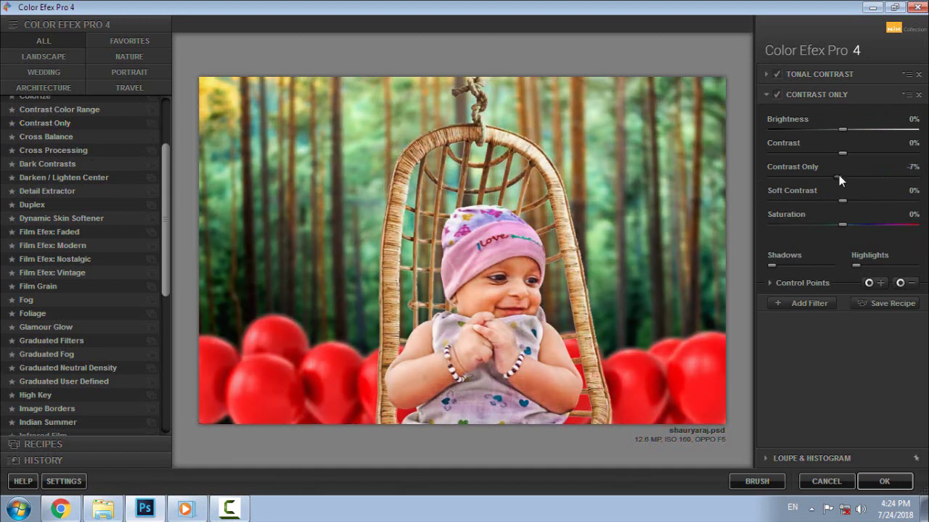
{"action": "left_click_drag", "start_coordinate": [840, 175], "coordinate": [855, 175]}
{"action": "left_click", "coordinate": [851, 150]}
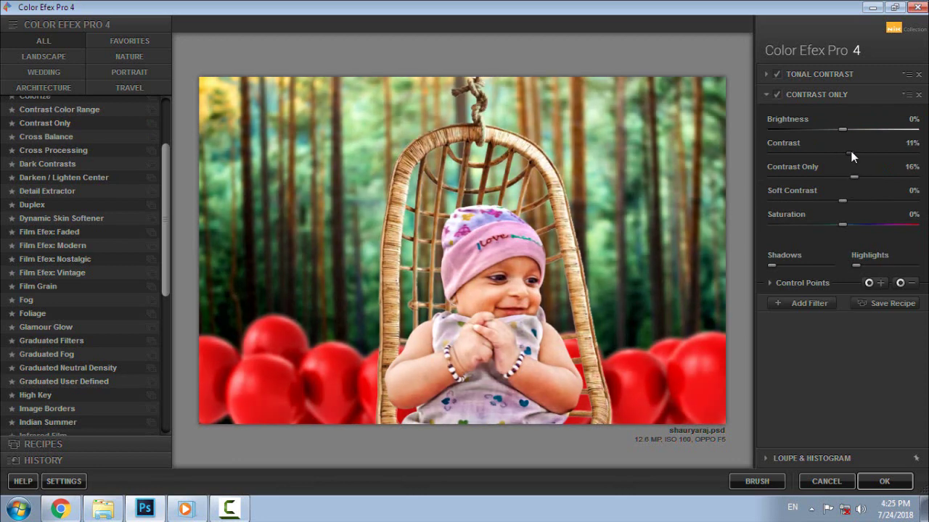
{"action": "left_click", "coordinate": [842, 153]}
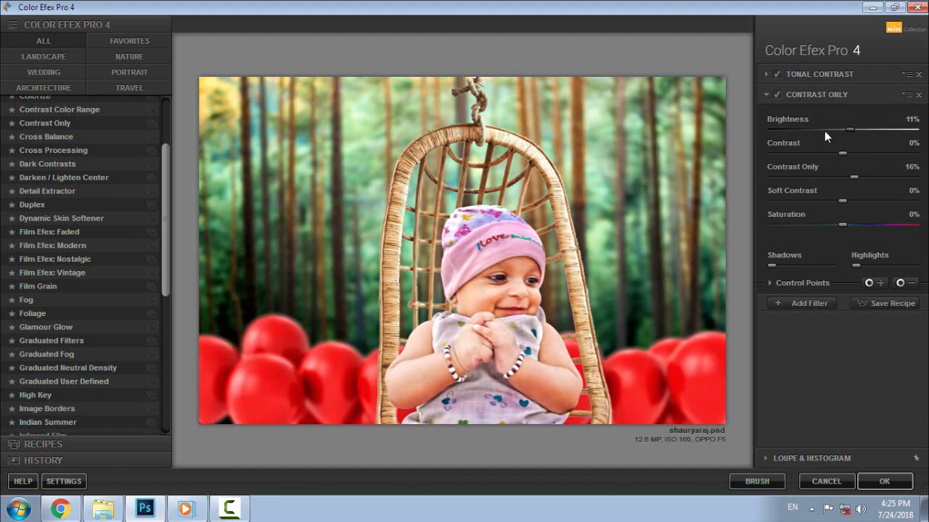
{"action": "left_click", "coordinate": [824, 131]}
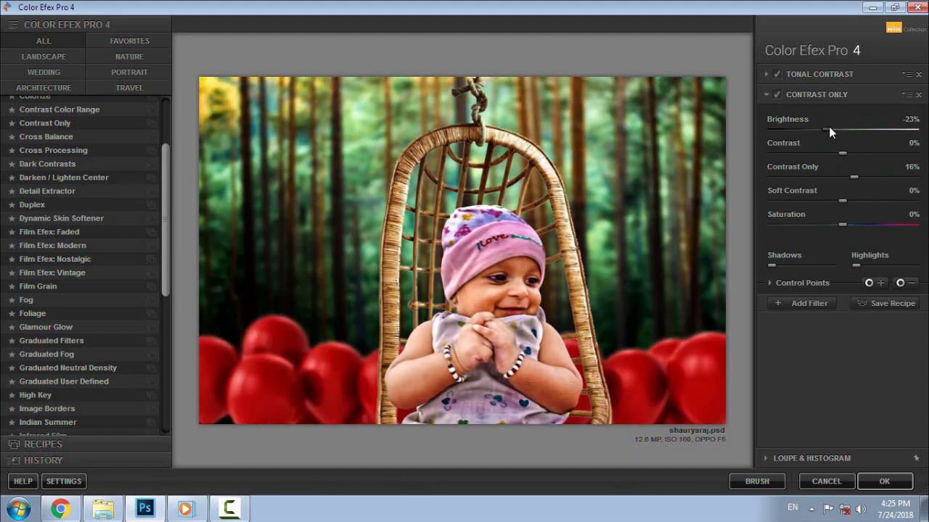
{"action": "left_click_drag", "start_coordinate": [828, 126], "coordinate": [836, 126]}
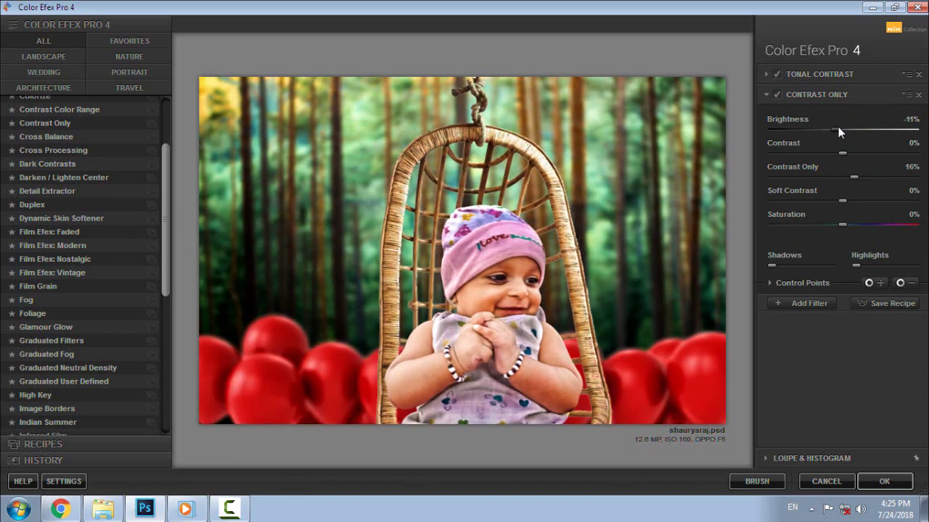
{"action": "left_click", "coordinate": [840, 129]}
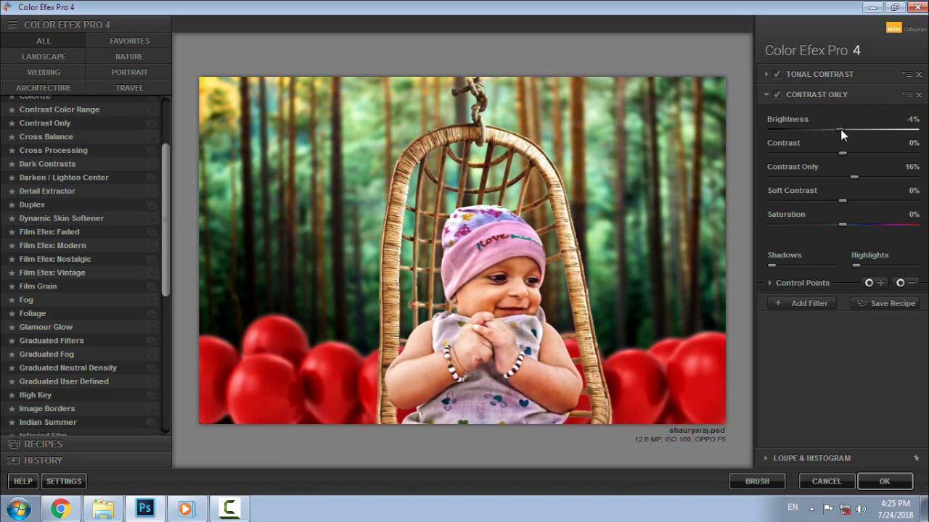
- Set soft contrast to 11% and saturation to 0%, then apply the filter
{"action": "left_click", "coordinate": [832, 200]}
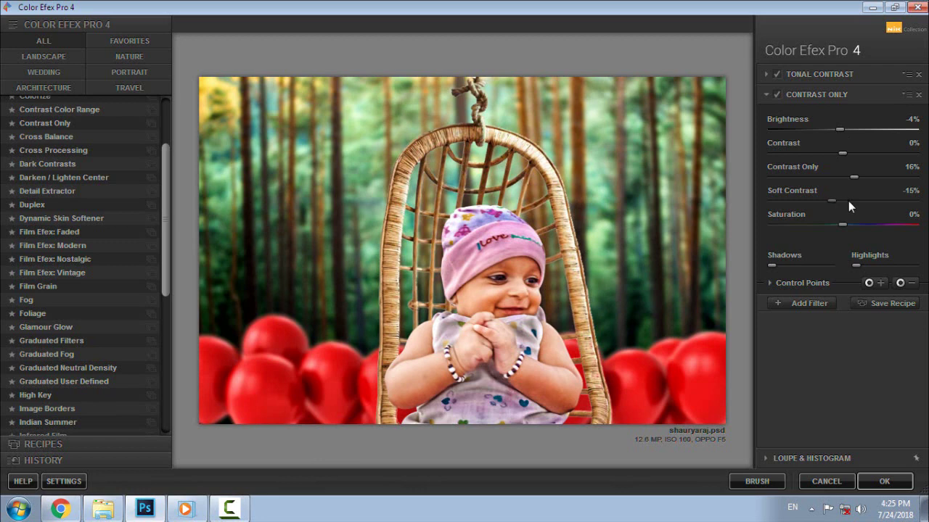
{"action": "left_click", "coordinate": [848, 200]}
{"action": "left_click", "coordinate": [864, 200]}
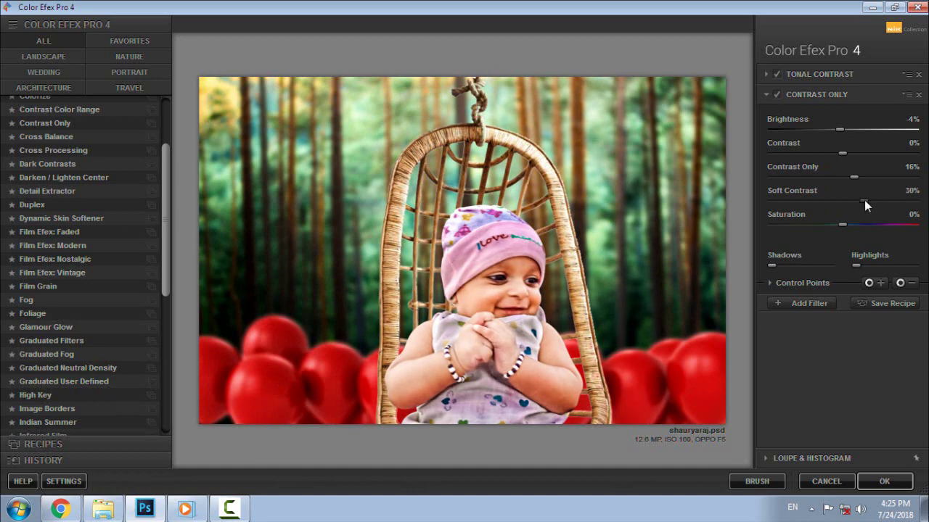
{"action": "left_click", "coordinate": [851, 200]}
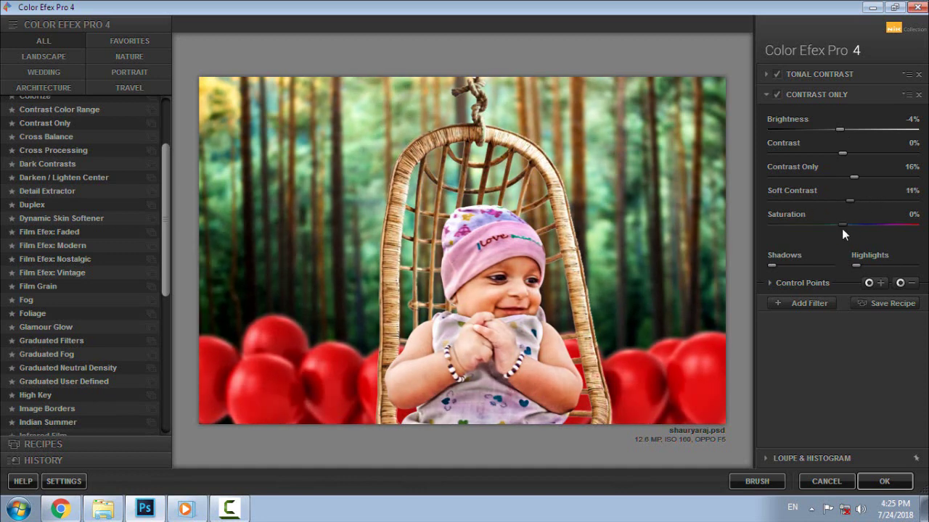
{"action": "left_click", "coordinate": [851, 226]}
{"action": "left_click", "coordinate": [861, 226]}
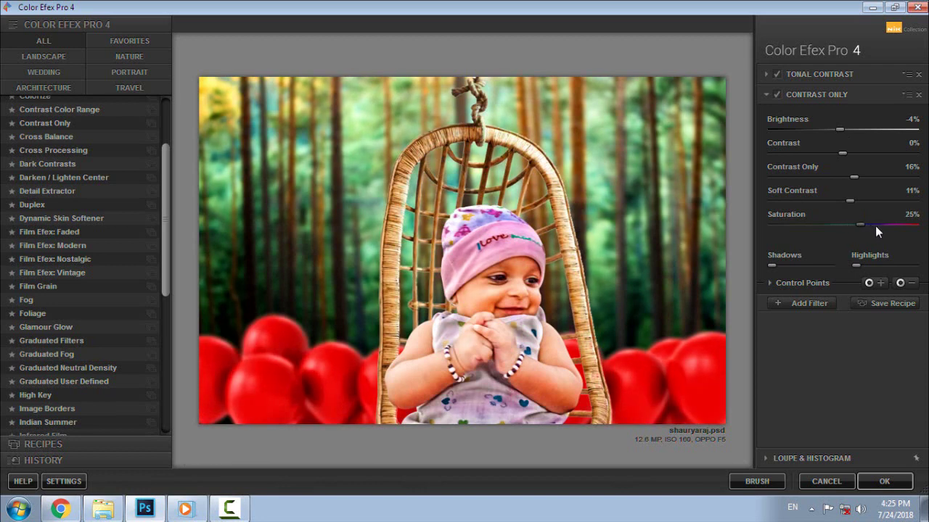
{"action": "left_click", "coordinate": [840, 224]}
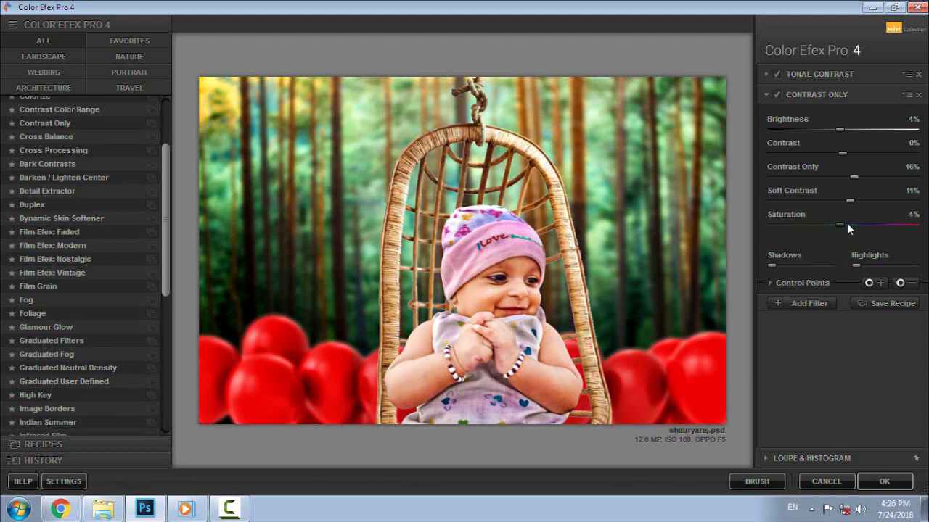
{"action": "left_click", "coordinate": [843, 223]}
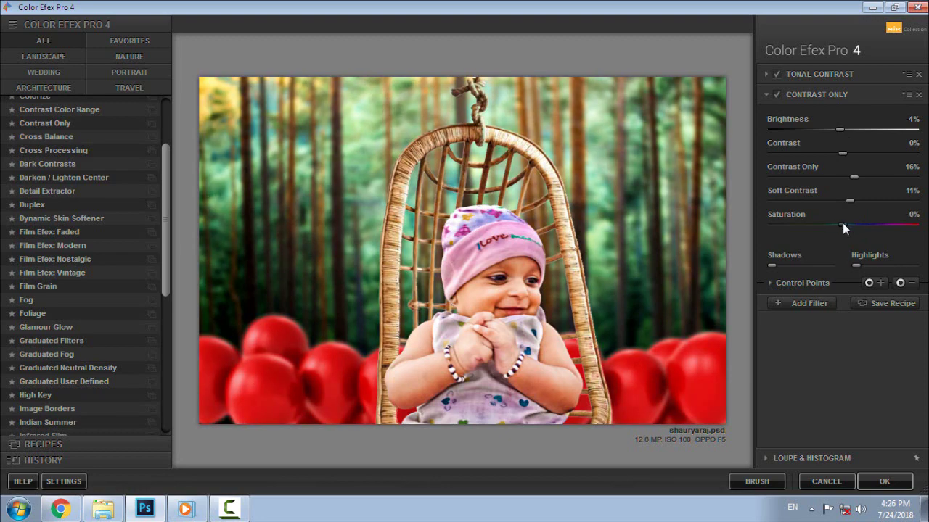
{"action": "left_click", "coordinate": [882, 481]}
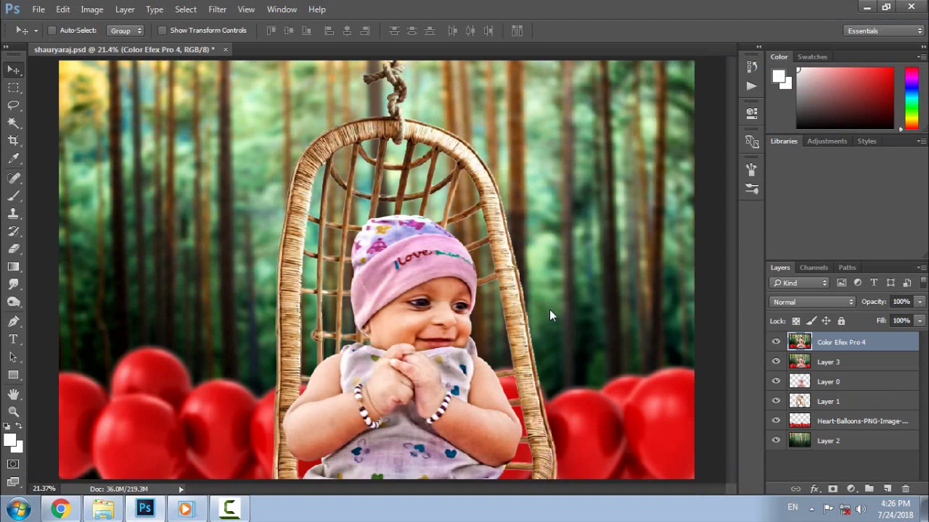
- Compare the Color Efex Pro 4 layer on and off, then merge it down into Layer 3
{"action": "left_click", "coordinate": [775, 342]}
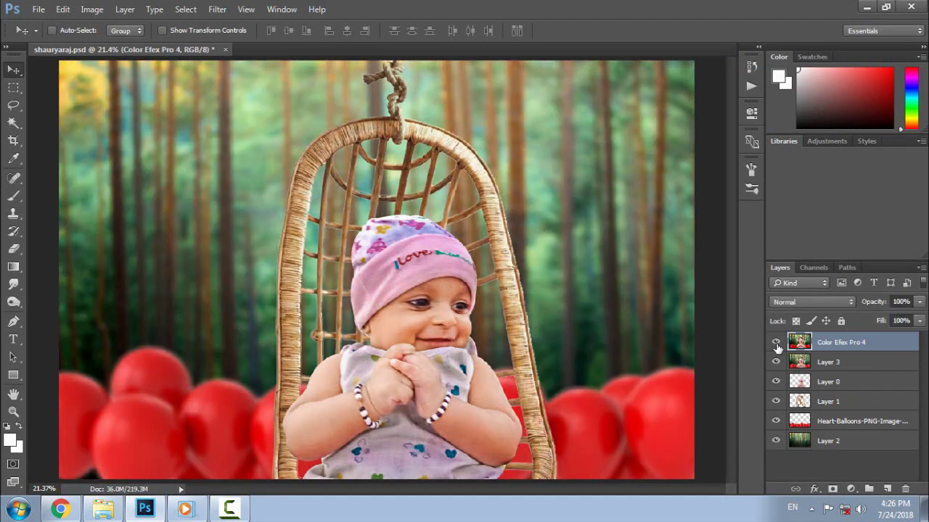
{"action": "left_click", "coordinate": [776, 342]}
{"action": "right_click", "coordinate": [840, 350]}
{"action": "left_click", "coordinate": [685, 453]}
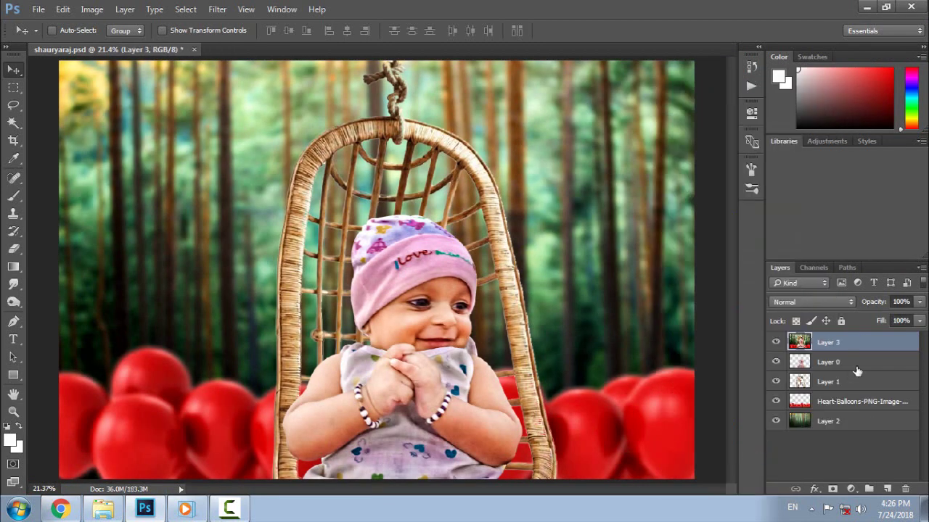
- Open the Camera Raw Filter on Layer 3 and zoom the preview to 25%
{"action": "left_click", "coordinate": [217, 8]}
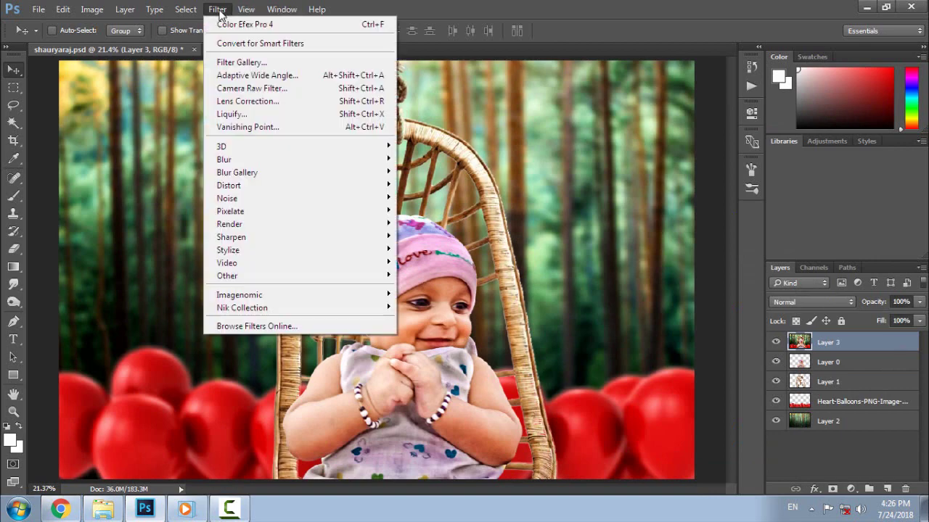
{"action": "left_click", "coordinate": [265, 91]}
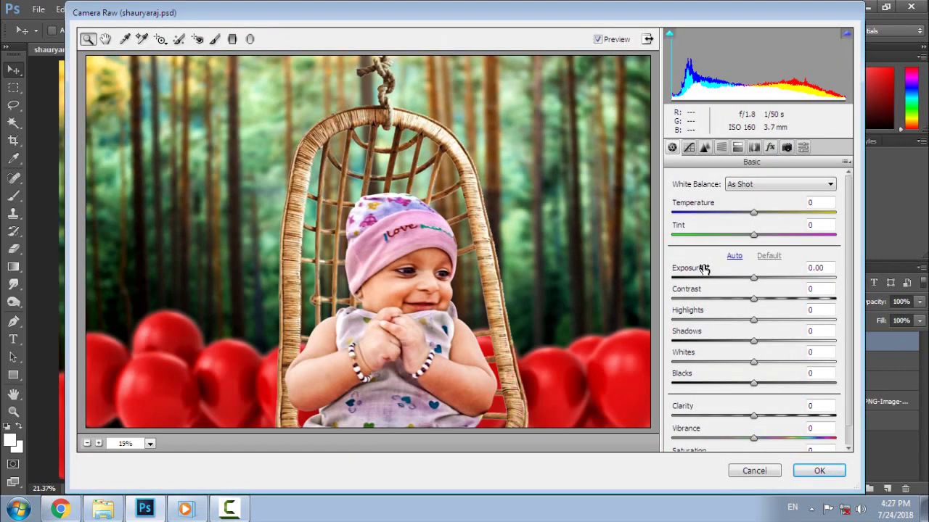
{"action": "left_click_drag", "start_coordinate": [753, 415], "coordinate": [856, 432]}
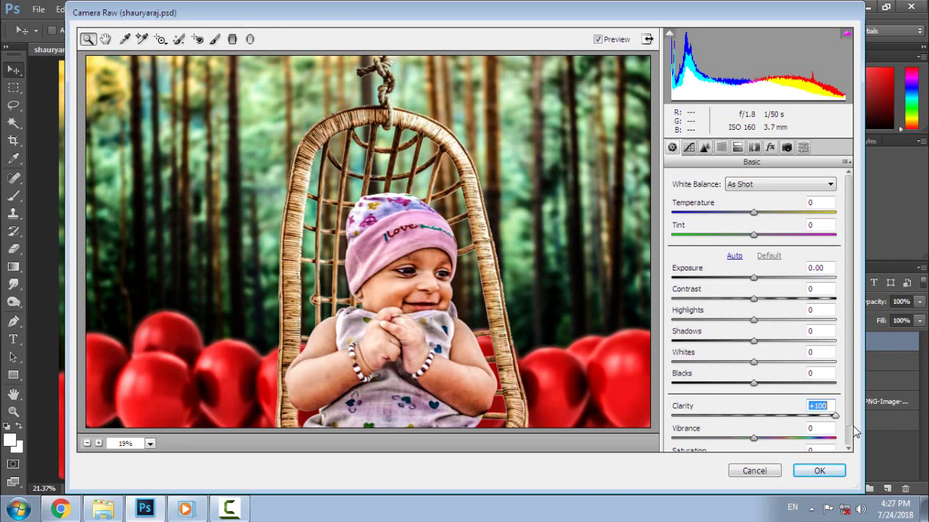
{"action": "scroll", "coordinate": [846, 436], "scroll_direction": "down", "scroll_amount": 1}
{"action": "left_click_drag", "start_coordinate": [833, 397], "coordinate": [657, 406]}
{"action": "left_click", "coordinate": [657, 403]}
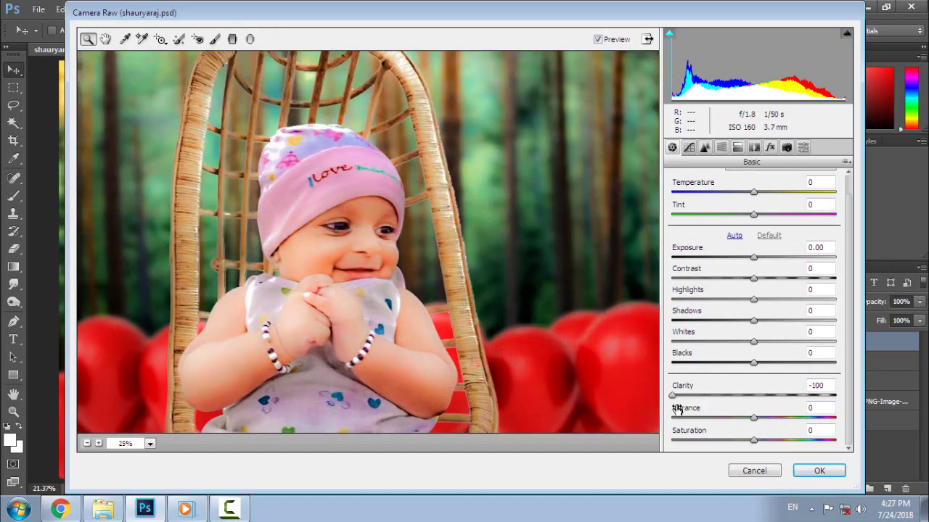
- Fit the photo in the preview and set Clarity +11, Vibrance +18, Saturation -3
{"action": "left_click", "coordinate": [87, 443]}
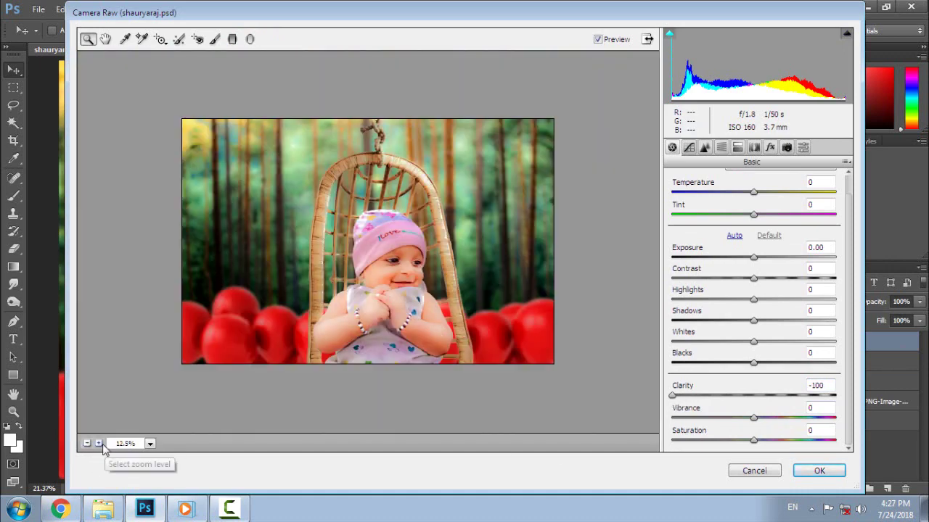
{"action": "left_click", "coordinate": [99, 444]}
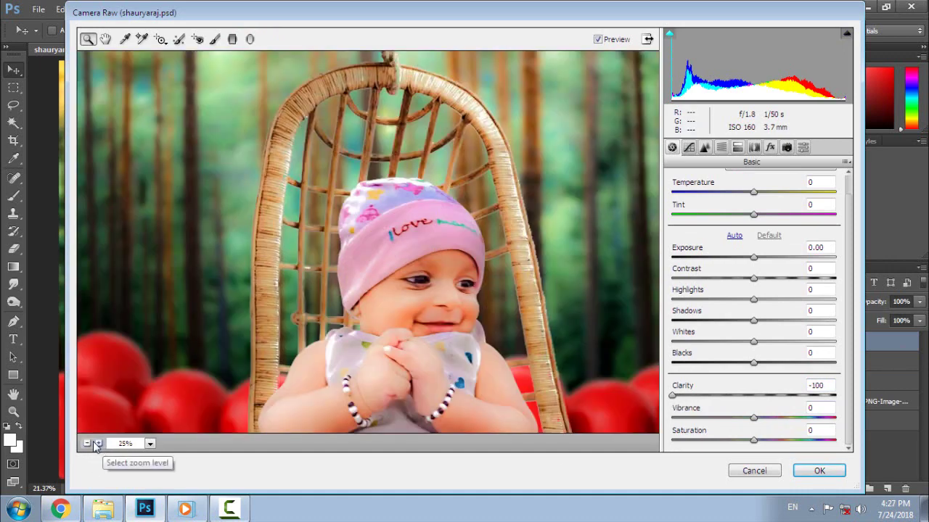
{"action": "left_click", "coordinate": [149, 443]}
{"action": "left_click", "coordinate": [128, 425]}
{"action": "left_click", "coordinate": [676, 395]}
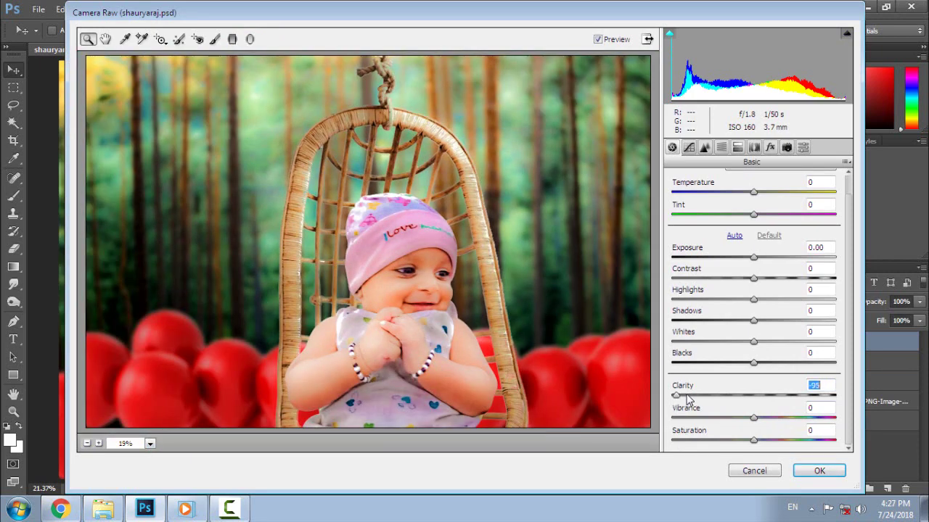
{"action": "left_click_drag", "start_coordinate": [687, 399], "coordinate": [796, 401]}
{"action": "left_click_drag", "start_coordinate": [753, 418], "coordinate": [751, 440]}
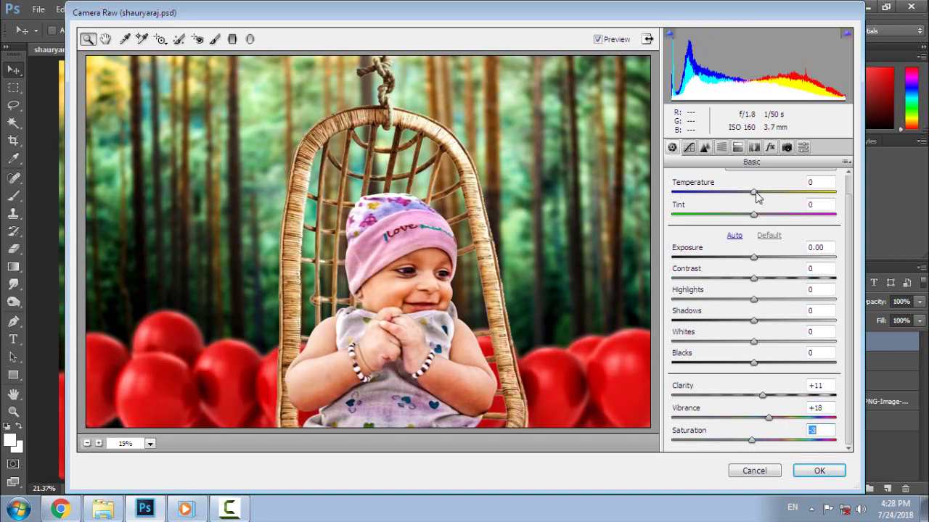
- Try a cooler temperature and Auto tone, then reset the tone sliders and neutralize the tint
{"action": "left_click_drag", "start_coordinate": [757, 196], "coordinate": [735, 234]}
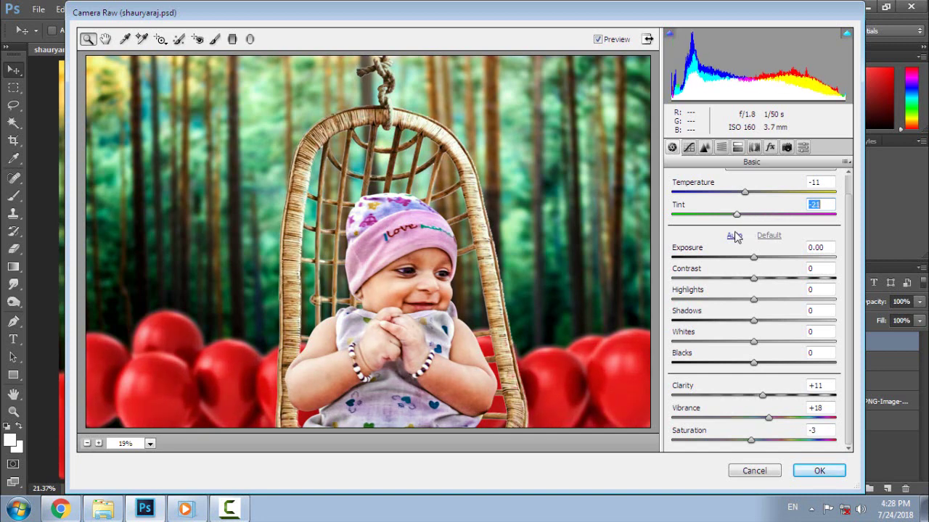
{"action": "left_click", "coordinate": [733, 236]}
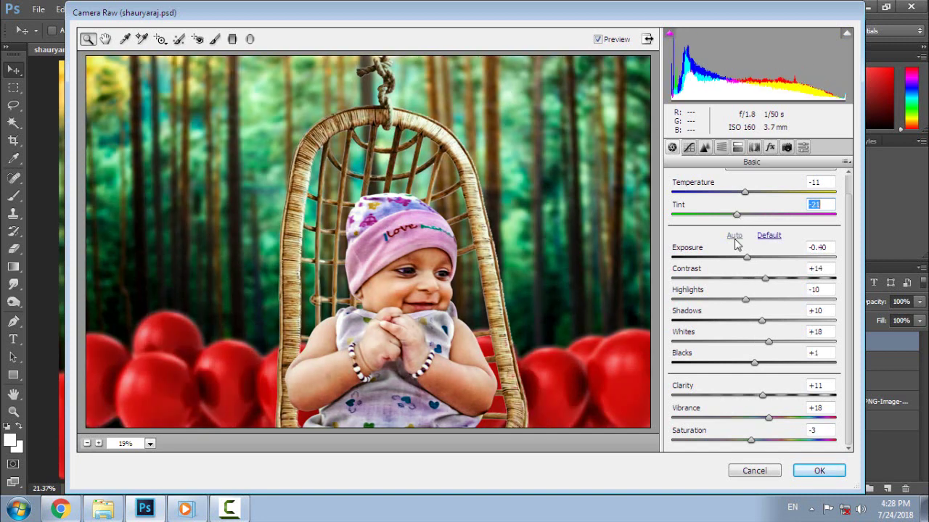
{"action": "left_click", "coordinate": [770, 236]}
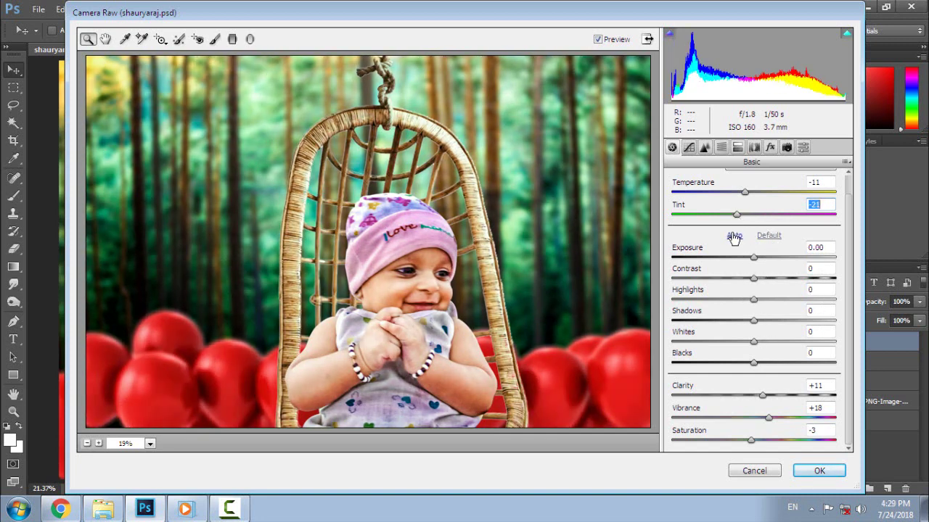
{"action": "left_click", "coordinate": [733, 237]}
{"action": "left_click", "coordinate": [769, 235]}
{"action": "left_click_drag", "start_coordinate": [738, 218], "coordinate": [753, 196]}
{"action": "key", "text": "shift+Tab"}
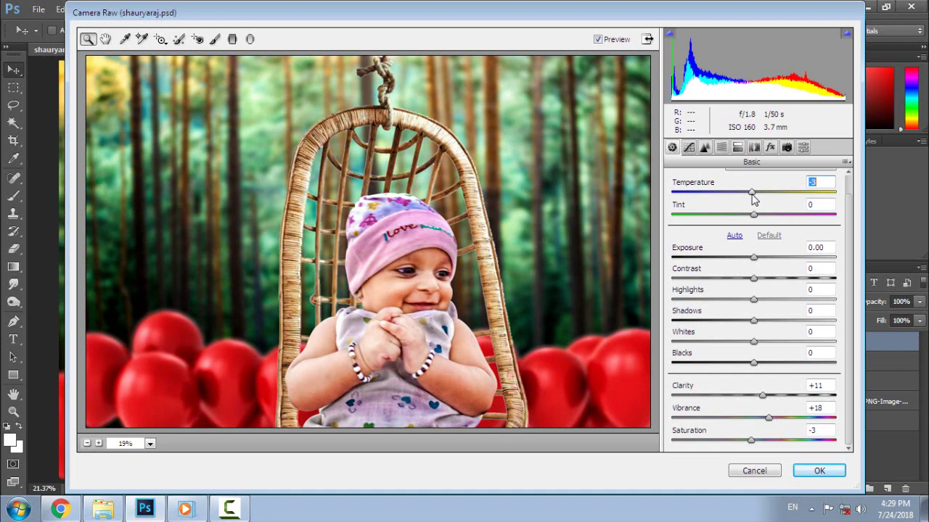
{"action": "left_click", "coordinate": [704, 147]}
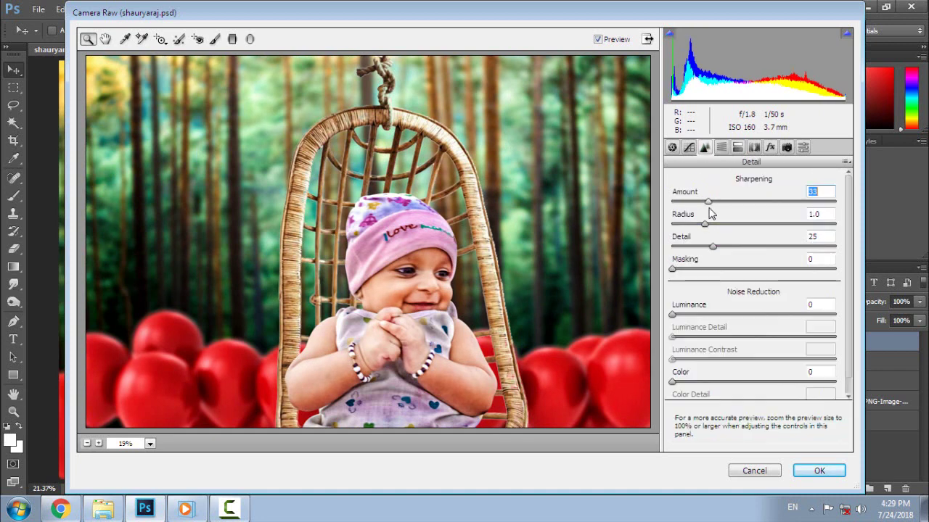
- Add luminance noise reduction of 15, set Reds saturation to +30 and Oranges to 0
{"action": "left_click_drag", "start_coordinate": [672, 314], "coordinate": [696, 316]}
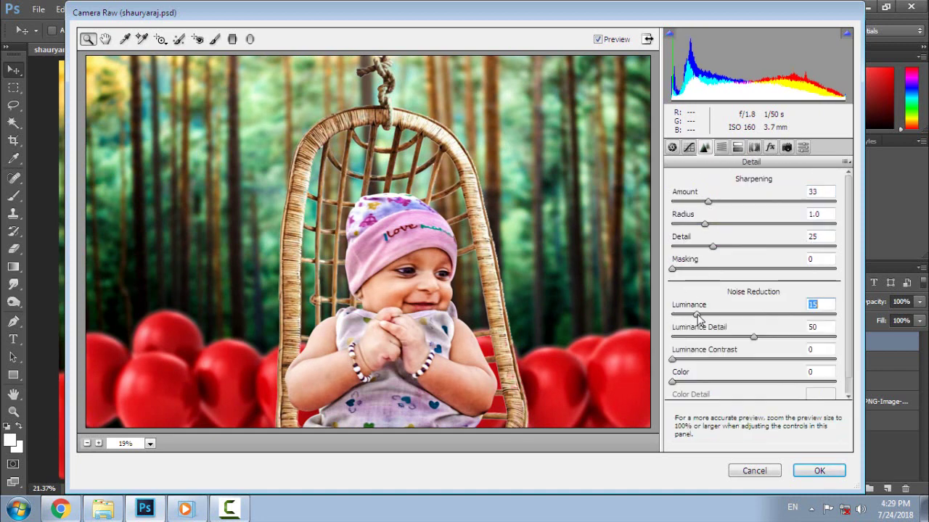
{"action": "left_click", "coordinate": [721, 147]}
{"action": "left_click", "coordinate": [722, 199]}
{"action": "left_click_drag", "start_coordinate": [758, 244], "coordinate": [682, 244]}
{"action": "left_click_drag", "start_coordinate": [757, 266], "coordinate": [839, 266]}
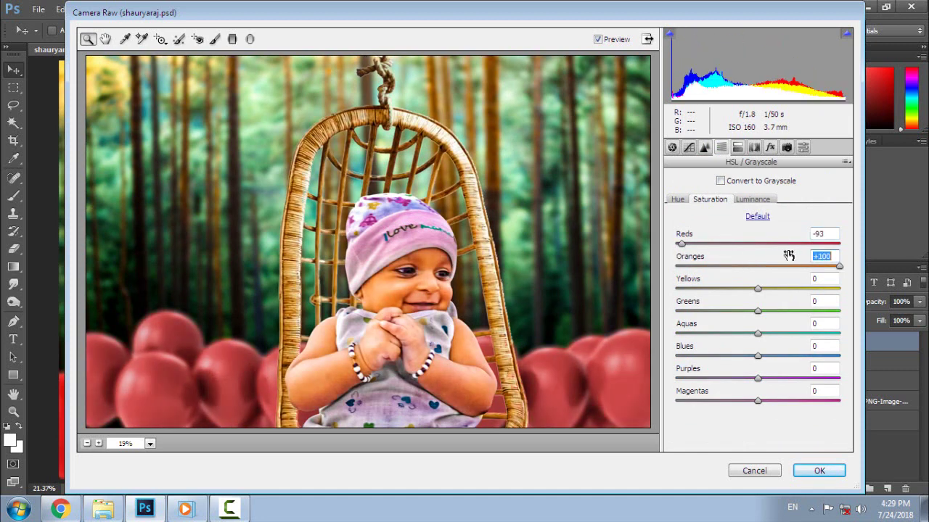
{"action": "left_click", "coordinate": [782, 266]}
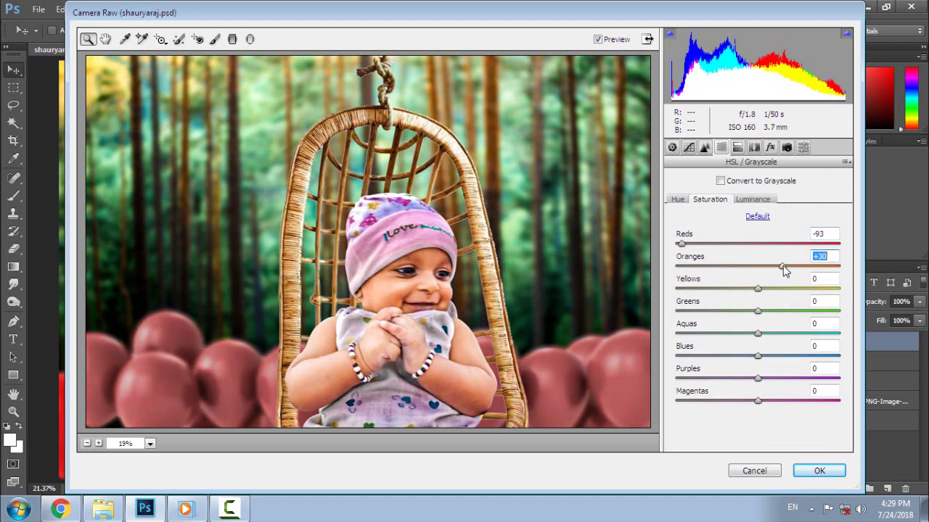
{"action": "double_click", "coordinate": [783, 267]}
{"action": "left_click_drag", "start_coordinate": [683, 245], "coordinate": [843, 252]}
{"action": "left_click", "coordinate": [782, 244]}
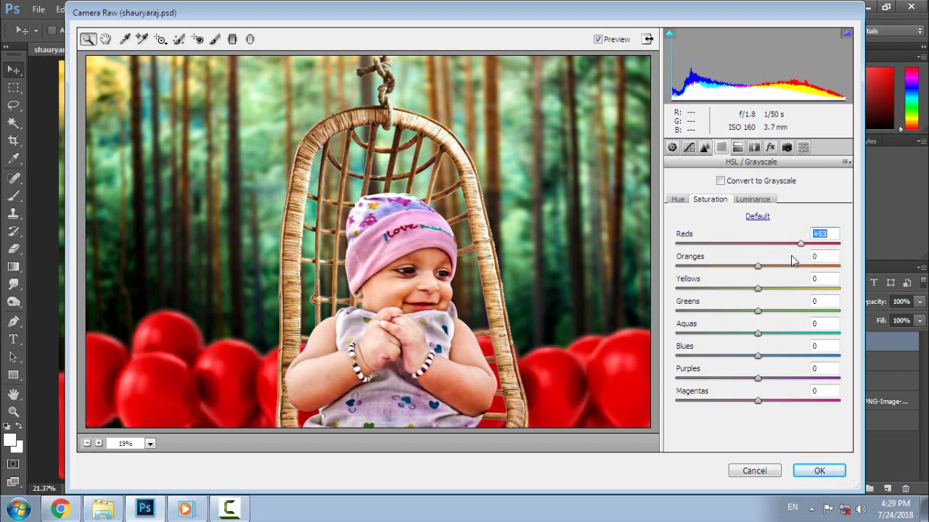
- Set saturation Yellows -33, Greens +61, Aquas +49, Blues +48, and Orange luminance +15
{"action": "left_click_drag", "start_coordinate": [759, 289], "coordinate": [840, 328]}
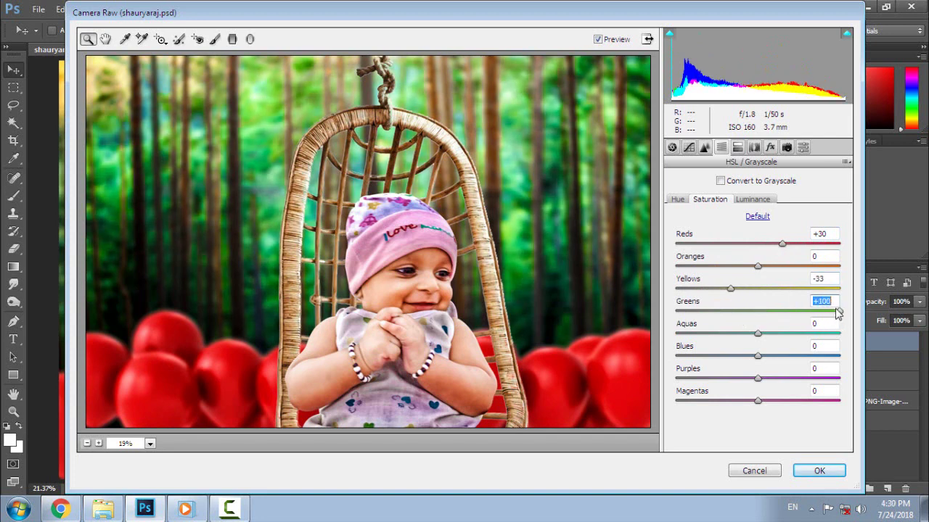
{"action": "left_click_drag", "start_coordinate": [838, 312], "coordinate": [798, 335]}
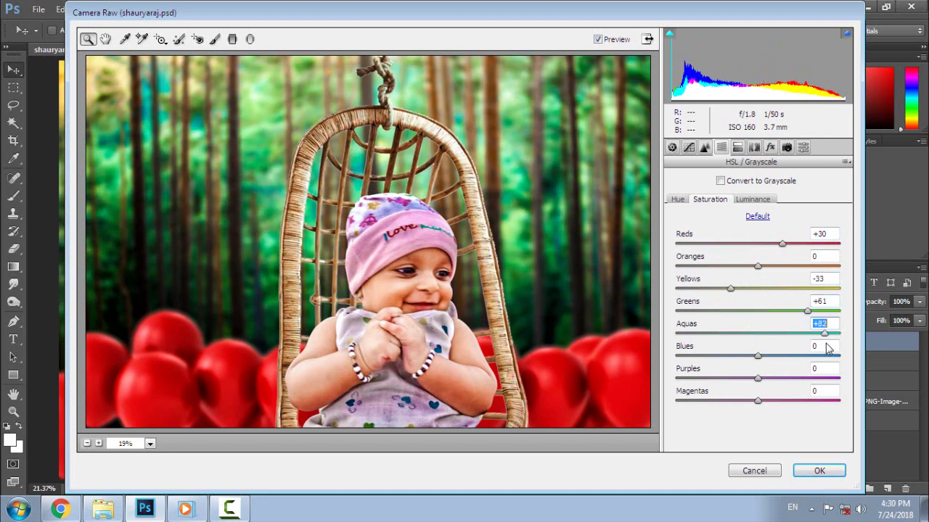
{"action": "left_click_drag", "start_coordinate": [758, 356], "coordinate": [797, 408]}
{"action": "double_click", "coordinate": [719, 378]}
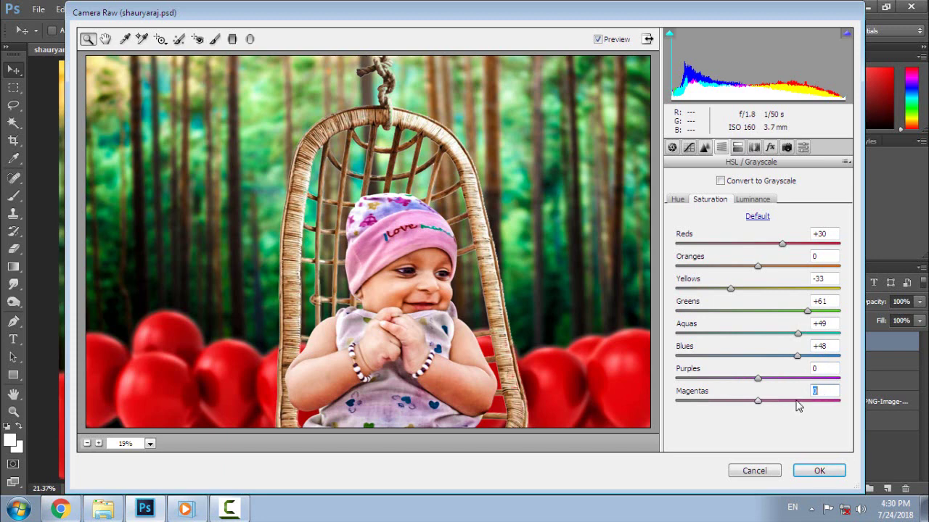
{"action": "left_click", "coordinate": [751, 199]}
{"action": "left_click_drag", "start_coordinate": [758, 266], "coordinate": [773, 281]}
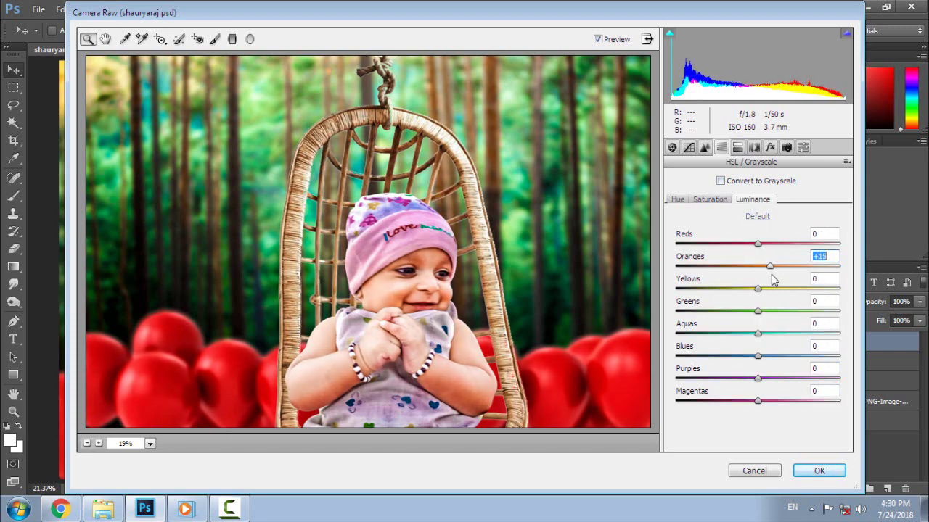
- Shift the hues to Yellows +100, Greens -51, Aquas -66, and Blues near +95
{"action": "left_click", "coordinate": [678, 200]}
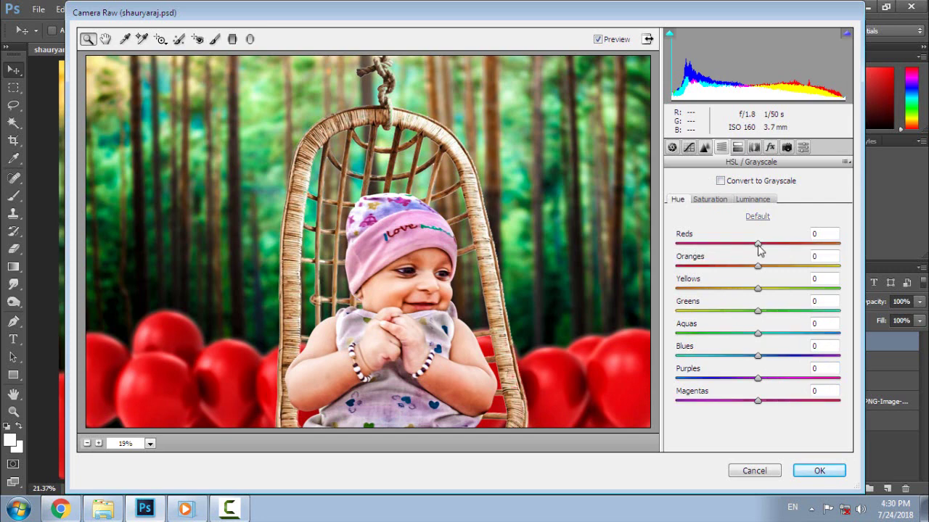
{"action": "left_click_drag", "start_coordinate": [758, 289], "coordinate": [875, 309]}
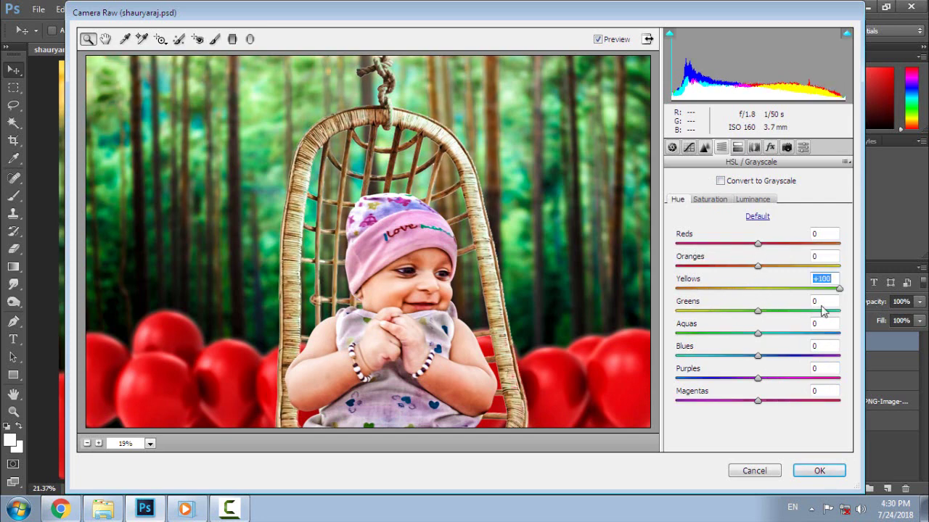
{"action": "left_click_drag", "start_coordinate": [757, 312], "coordinate": [705, 320]}
{"action": "left_click_drag", "start_coordinate": [757, 335], "coordinate": [709, 343]}
{"action": "left_click_drag", "start_coordinate": [759, 362], "coordinate": [836, 386]}
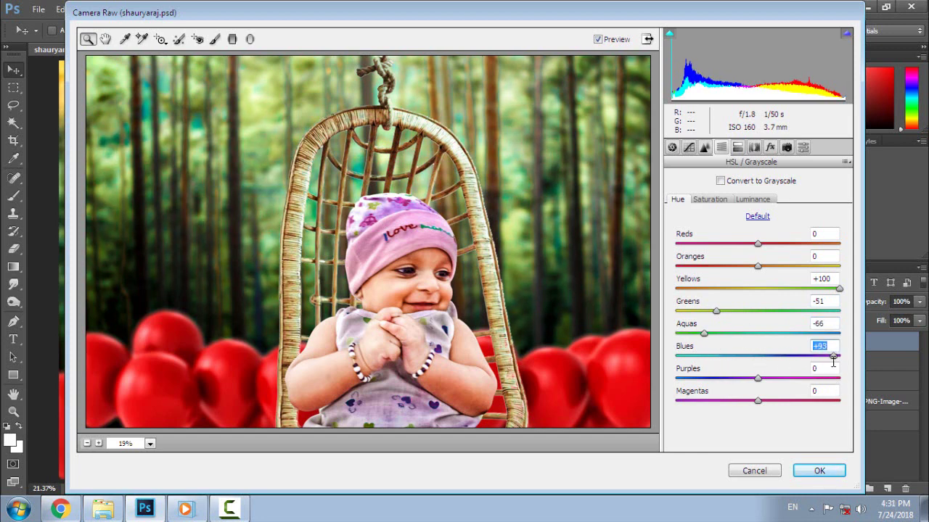
- Add a post-crop vignette with Amount -25, Midpoint 48 and Roundness +6, then fit the preview
{"action": "left_click", "coordinate": [769, 149]}
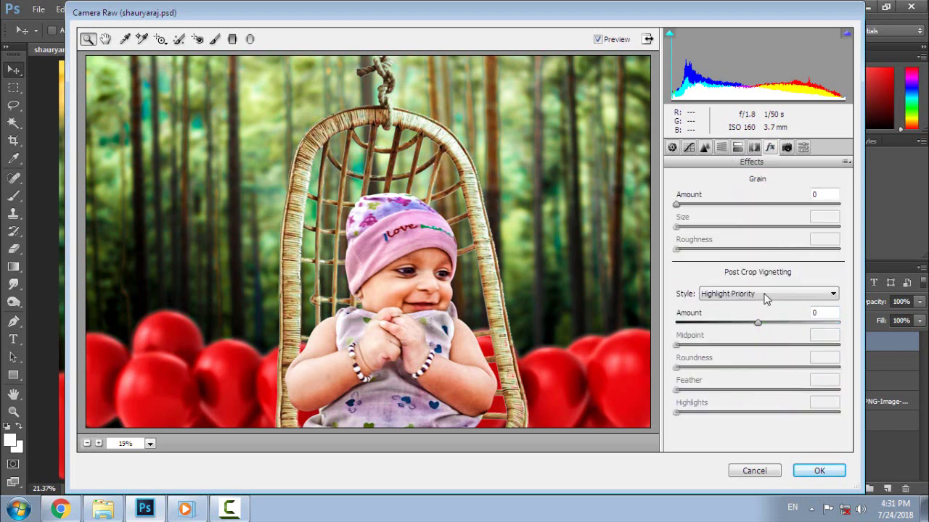
{"action": "left_click_drag", "start_coordinate": [758, 322], "coordinate": [779, 346]}
{"action": "left_click_drag", "start_coordinate": [725, 323], "coordinate": [731, 345]}
{"action": "left_click_drag", "start_coordinate": [701, 358], "coordinate": [659, 402]}
{"action": "left_click", "coordinate": [744, 382]}
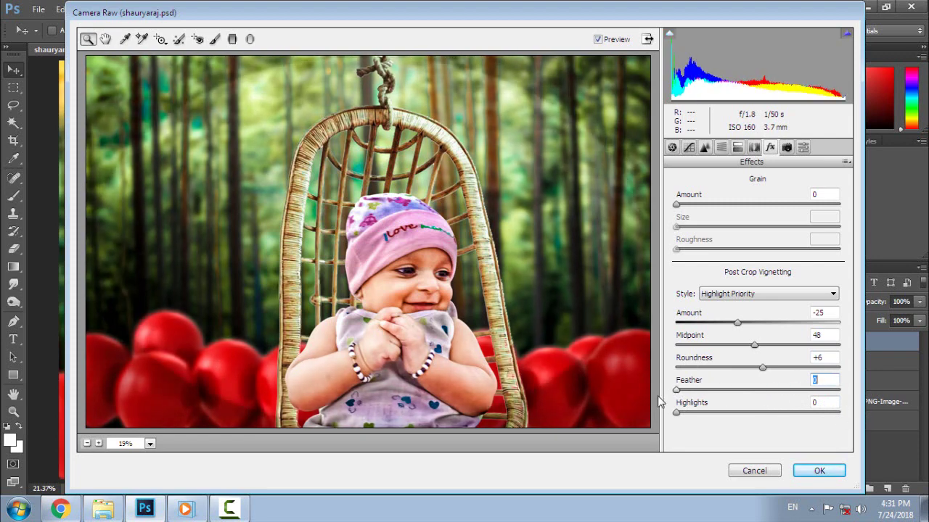
{"action": "scroll", "coordinate": [657, 396], "scroll_direction": "up", "scroll_amount": 1}
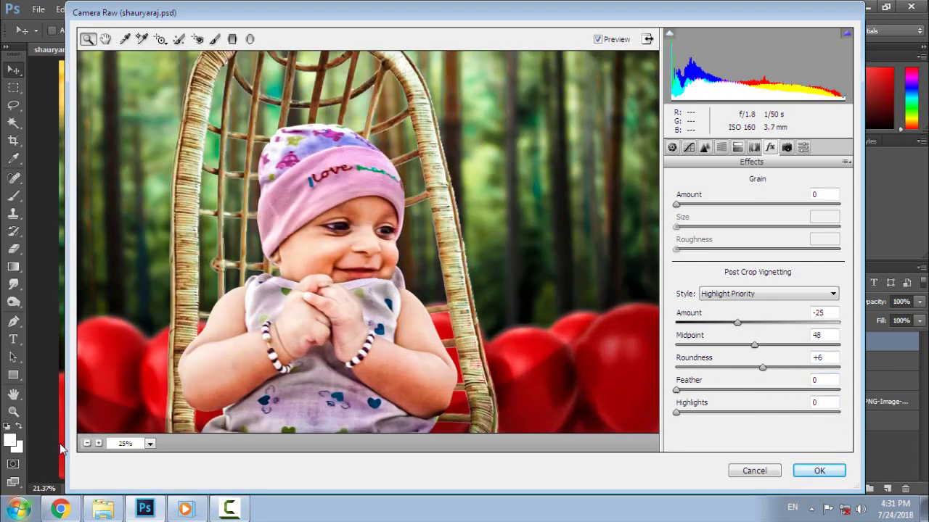
{"action": "left_click", "coordinate": [150, 443]}
{"action": "left_click", "coordinate": [149, 425]}
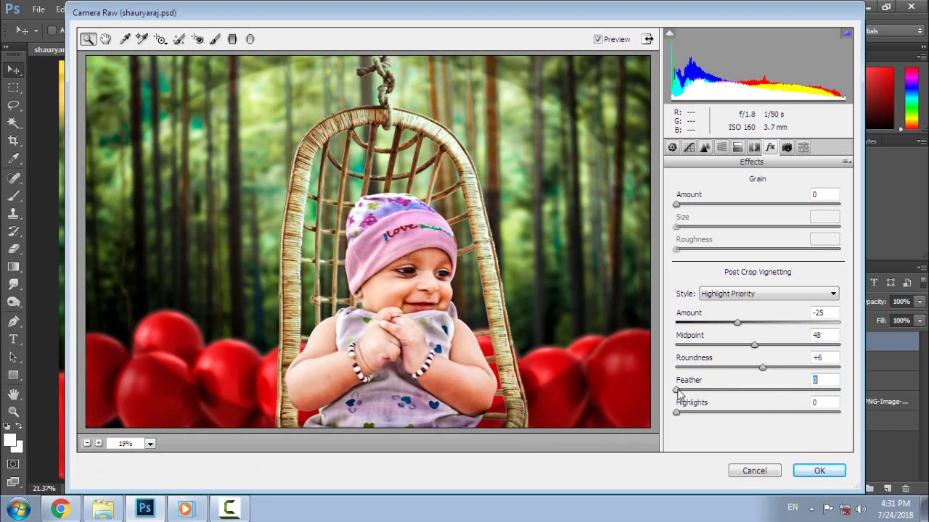
- Set vignette Feather to 100 with highlights at 0, and apply the Camera Raw grading
{"action": "left_click_drag", "start_coordinate": [677, 390], "coordinate": [845, 411]}
{"action": "left_click_drag", "start_coordinate": [678, 414], "coordinate": [770, 426]}
{"action": "double_click", "coordinate": [771, 413]}
{"action": "left_click", "coordinate": [721, 149]}
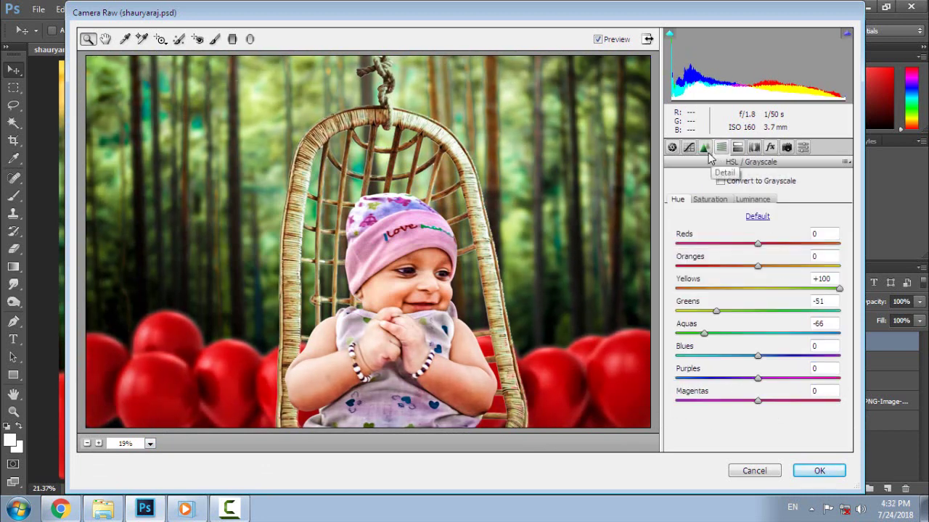
{"action": "left_click", "coordinate": [705, 147]}
{"action": "left_click", "coordinate": [829, 474]}
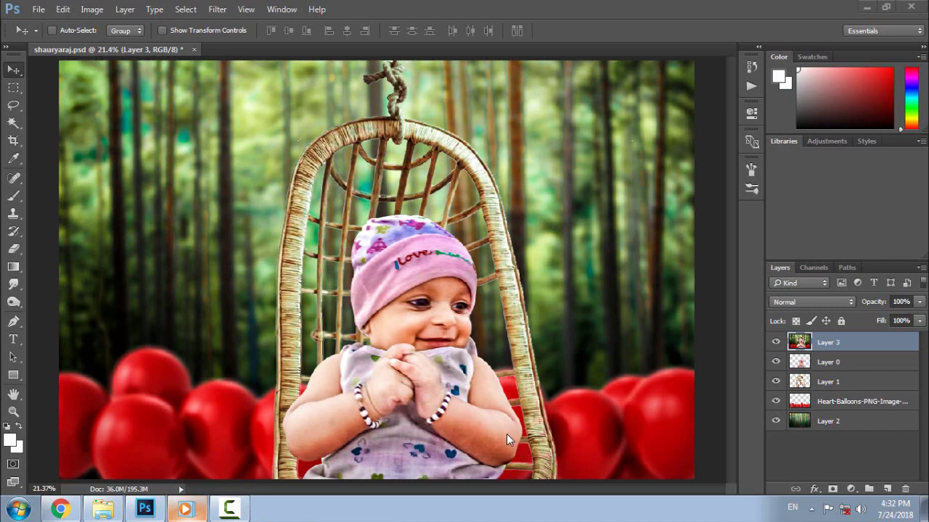
- Zoom in on the baby and set up the Smudge Tool with a smoothing brush at 13% strength
{"action": "left_click", "coordinate": [13, 88]}
{"action": "left_click", "coordinate": [12, 71]}
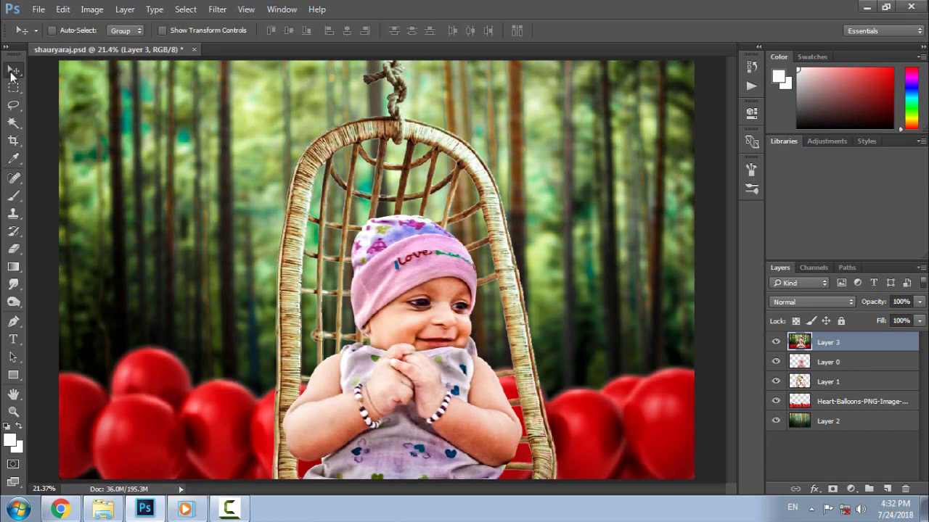
{"action": "key", "text": "ctrl+plus"}
{"action": "key", "text": "ctrl+plus"}
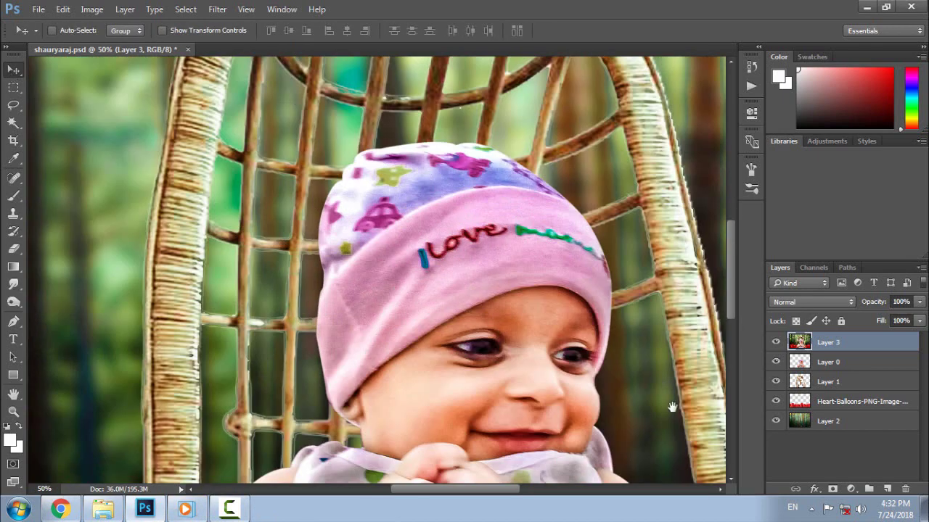
{"action": "left_click_drag", "start_coordinate": [672, 407], "coordinate": [539, 275]}
{"action": "left_click", "coordinate": [13, 285]}
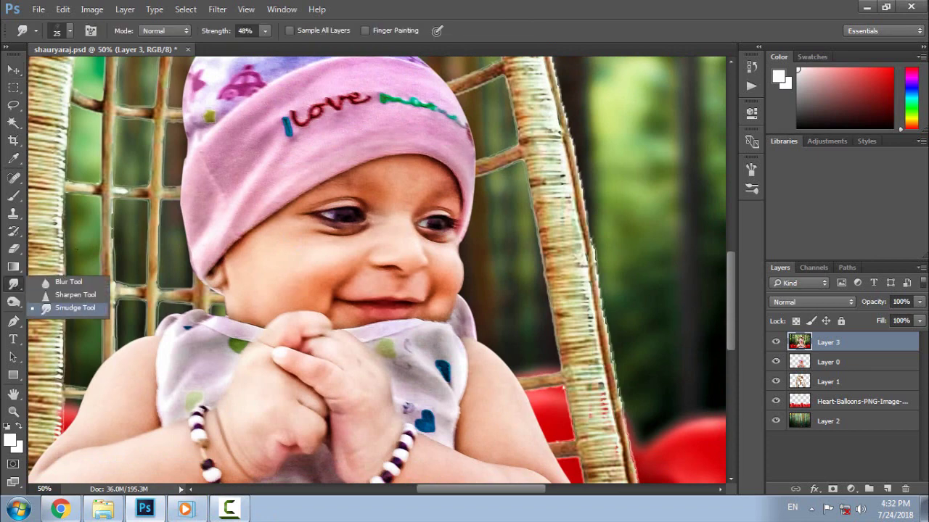
{"action": "left_click", "coordinate": [72, 32]}
{"action": "left_click", "coordinate": [92, 161]}
{"action": "left_click", "coordinate": [581, 69]}
{"action": "mouse_move", "coordinate": [218, 33]}
{"action": "left_mouse_down"}
{"action": "mouse_move", "coordinate": [199, 33]}
{"action": "mouse_move", "coordinate": [217, 36]}
{"action": "left_mouse_up"}
- Smudge the skin on the forehead, around the eye and on the cheek smooth
{"action": "key", "text": "ctrl+plus"}
{"action": "key", "text": "ctrl+plus"}
{"action": "key", "text": "ctrl+plus"}
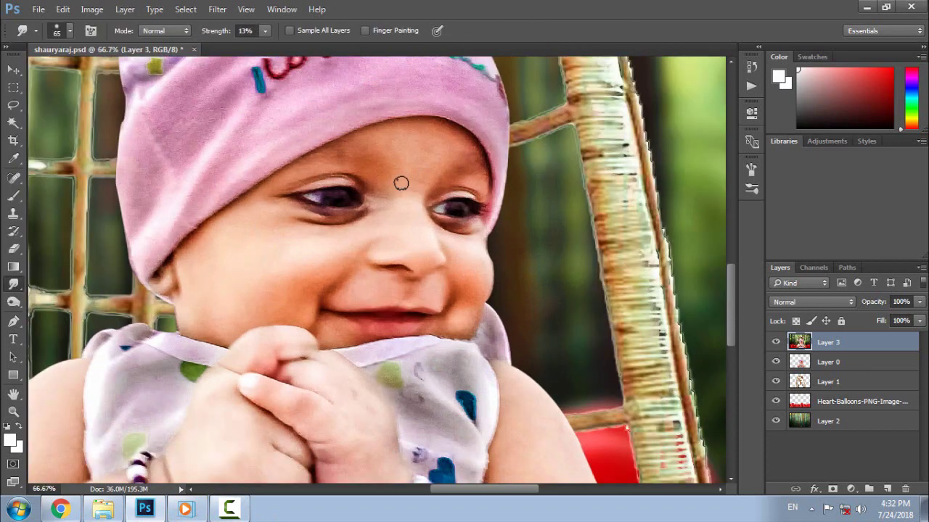
{"action": "left_click_drag", "start_coordinate": [459, 254], "coordinate": [459, 435]}
{"action": "key", "text": "ctrl+minus"}
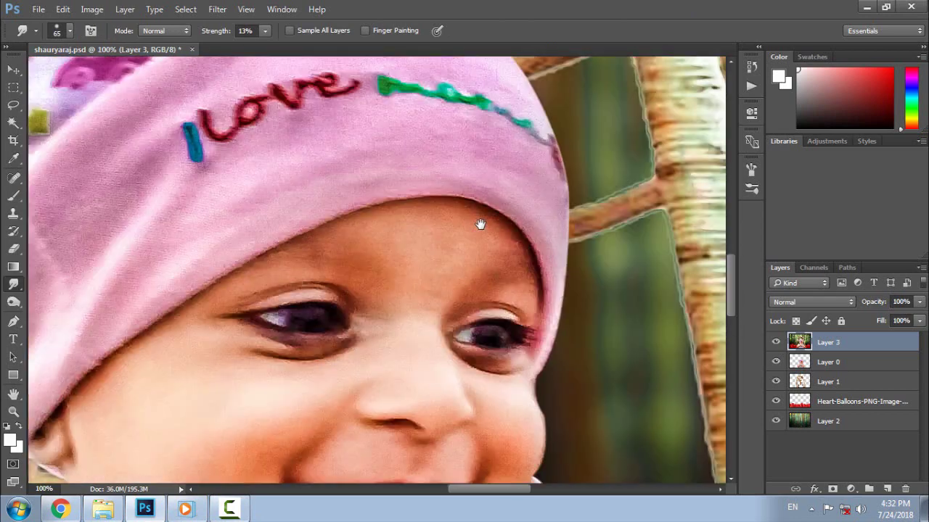
{"action": "key", "text": "bracketright"}
{"action": "key", "text": "bracketright"}
{"action": "key", "text": "bracketright"}
{"action": "key", "text": "bracketright"}
{"action": "mouse_move", "coordinate": [403, 239]}
{"action": "left_mouse_down"}
{"action": "mouse_move", "coordinate": [432, 217]}
{"action": "mouse_move", "coordinate": [488, 237]}
{"action": "mouse_move", "coordinate": [457, 229]}
{"action": "mouse_move", "coordinate": [420, 247]}
{"action": "mouse_move", "coordinate": [465, 282]}
{"action": "mouse_move", "coordinate": [455, 257]}
{"action": "mouse_move", "coordinate": [510, 267]}
{"action": "mouse_move", "coordinate": [493, 242]}
{"action": "mouse_move", "coordinate": [517, 274]}
{"action": "mouse_move", "coordinate": [374, 239]}
{"action": "mouse_move", "coordinate": [385, 231]}
{"action": "mouse_move", "coordinate": [359, 227]}
{"action": "mouse_move", "coordinate": [394, 307]}
{"action": "mouse_move", "coordinate": [318, 253]}
{"action": "mouse_move", "coordinate": [345, 289]}
{"action": "mouse_move", "coordinate": [346, 343]}
{"action": "mouse_move", "coordinate": [223, 359]}
{"action": "left_mouse_up"}
{"action": "key", "text": "bracketleft"}
{"action": "key", "text": "bracketleft"}
{"action": "key", "text": "bracketright"}
{"action": "mouse_move", "coordinate": [278, 385]}
{"action": "left_mouse_down"}
{"action": "mouse_move", "coordinate": [342, 215]}
{"action": "mouse_move", "coordinate": [189, 200]}
{"action": "mouse_move", "coordinate": [211, 354]}
{"action": "left_mouse_up"}
{"action": "key", "text": "bracketleft"}
{"action": "key", "text": "bracketleft"}
{"action": "key", "text": "bracketleft"}
{"action": "key", "text": "bracketleft"}
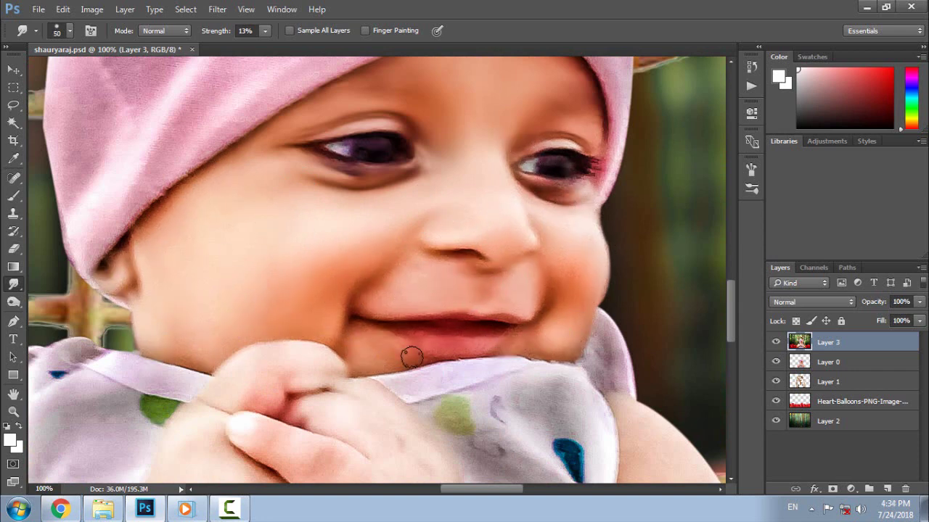
- Smooth the creases on the baby's hands near the bracelets, then fit the image on screen
{"action": "left_click_drag", "start_coordinate": [411, 356], "coordinate": [460, 211]}
{"action": "key", "text": "ctrl+minus"}
{"action": "key", "text": "ctrl+plus"}
{"action": "key", "text": "bracketright"}
{"action": "key", "text": "bracketright"}
{"action": "left_click_drag", "start_coordinate": [411, 376], "coordinate": [386, 401]}
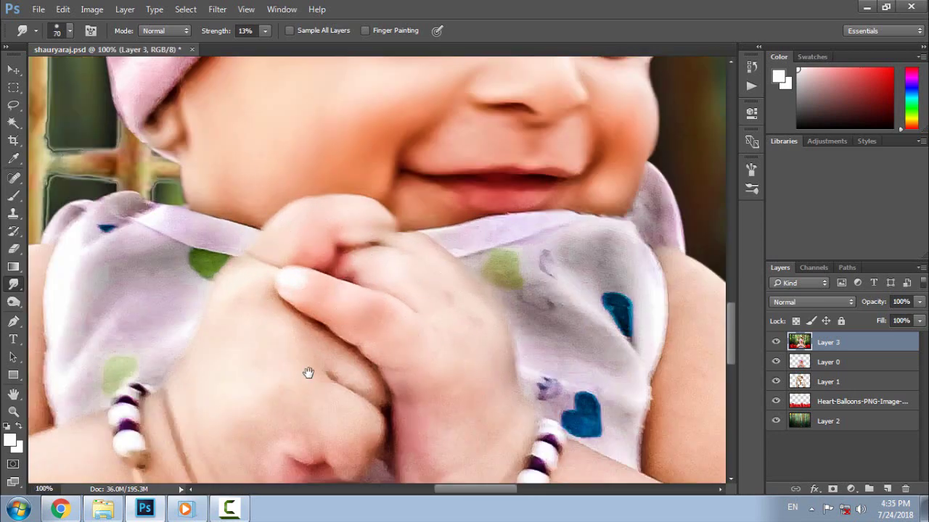
{"action": "left_click_drag", "start_coordinate": [309, 374], "coordinate": [353, 301]}
{"action": "left_click_drag", "start_coordinate": [384, 313], "coordinate": [394, 336]}
{"action": "left_click_drag", "start_coordinate": [509, 338], "coordinate": [406, 204]}
{"action": "key", "text": "ctrl+minus"}
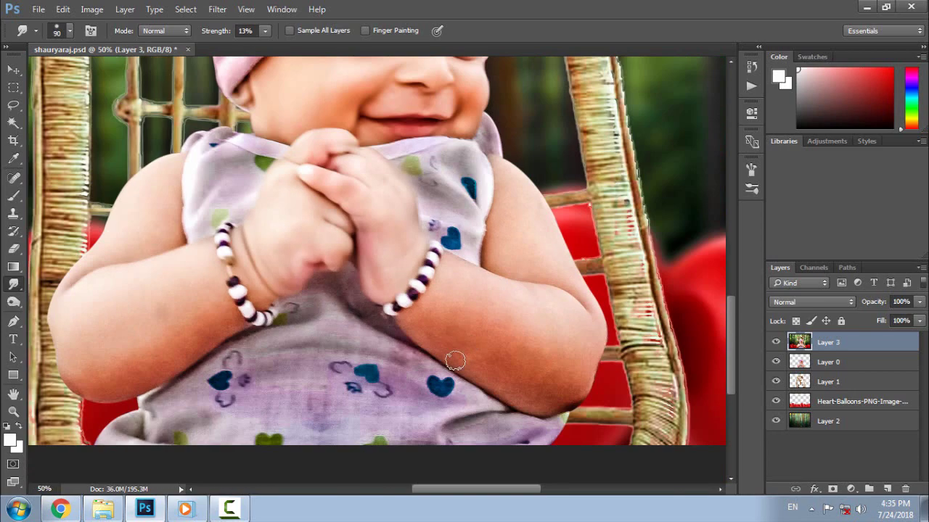
{"action": "key", "text": "bracketright"}
{"action": "key", "text": "bracketright"}
{"action": "key", "text": "ctrl+minus"}
{"action": "key", "text": "bracketright"}
{"action": "key", "text": "bracketright"}
{"action": "key", "text": "bracketright"}
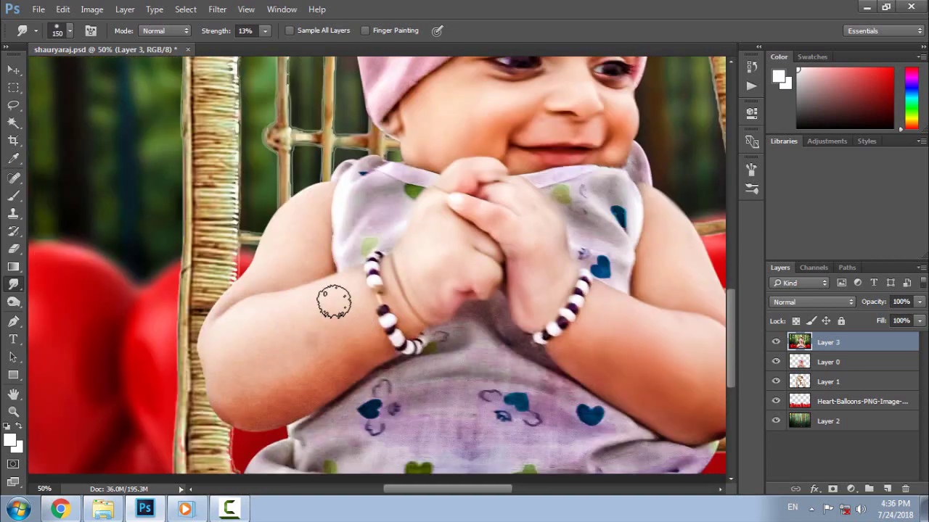
{"action": "key", "text": "ctrl+0"}
{"action": "key", "text": "ctrl+s"}
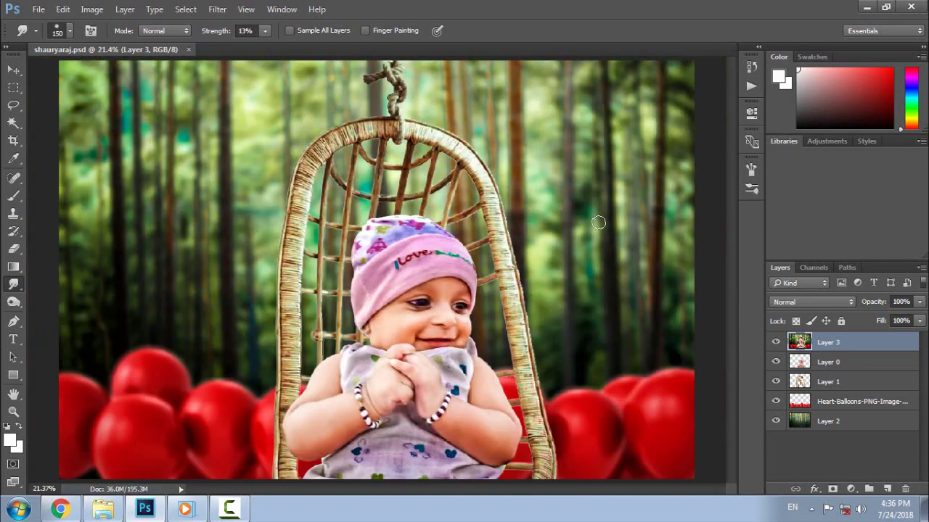
{"action": "key", "text": "ctrl+plus"}
{"action": "key", "text": "ctrl+plus"}
{"action": "key", "text": "ctrl+plus"}
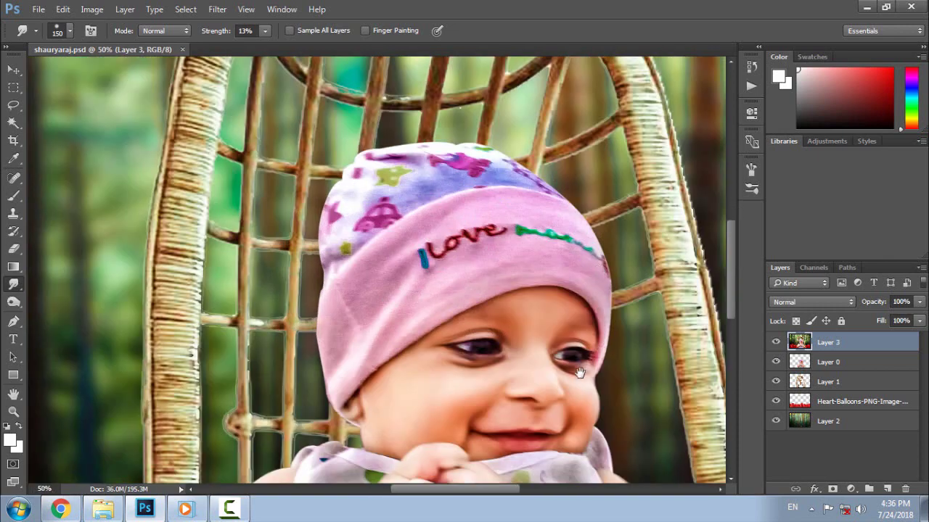
{"action": "mouse_move", "coordinate": [579, 372]}
{"action": "left_mouse_down"}
{"action": "mouse_move", "coordinate": [502, 173]}
{"action": "mouse_move", "coordinate": [510, 91]}
{"action": "left_mouse_up"}
- Burn the skin near the bracelet with the Burn Tool at 10% midtone exposure
{"action": "left_click", "coordinate": [13, 302]}
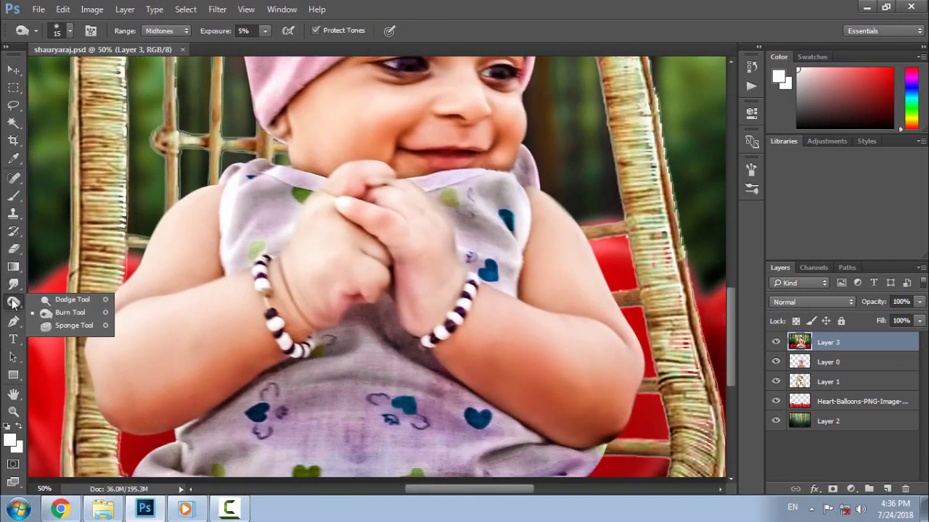
{"action": "left_click", "coordinate": [55, 312]}
{"action": "left_click_drag", "start_coordinate": [203, 33], "coordinate": [206, 34]}
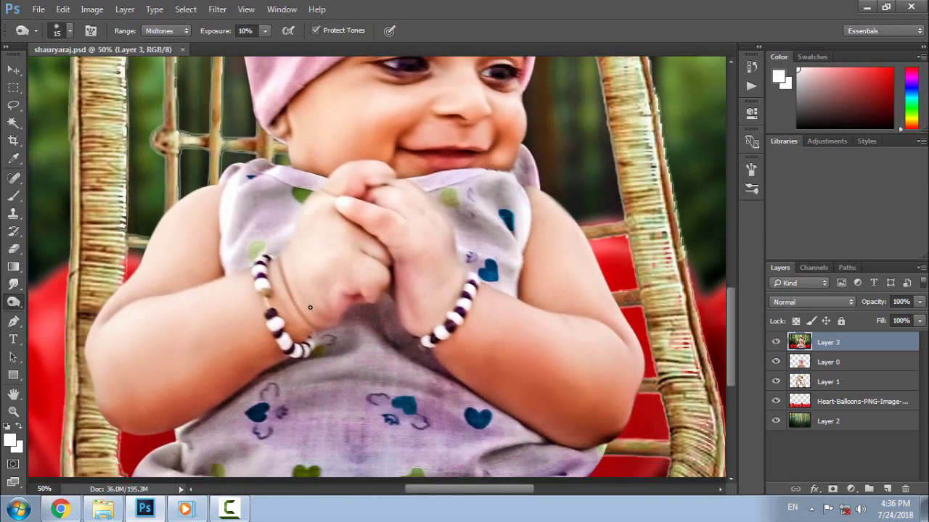
{"action": "left_click_drag", "start_coordinate": [260, 280], "coordinate": [269, 259]}
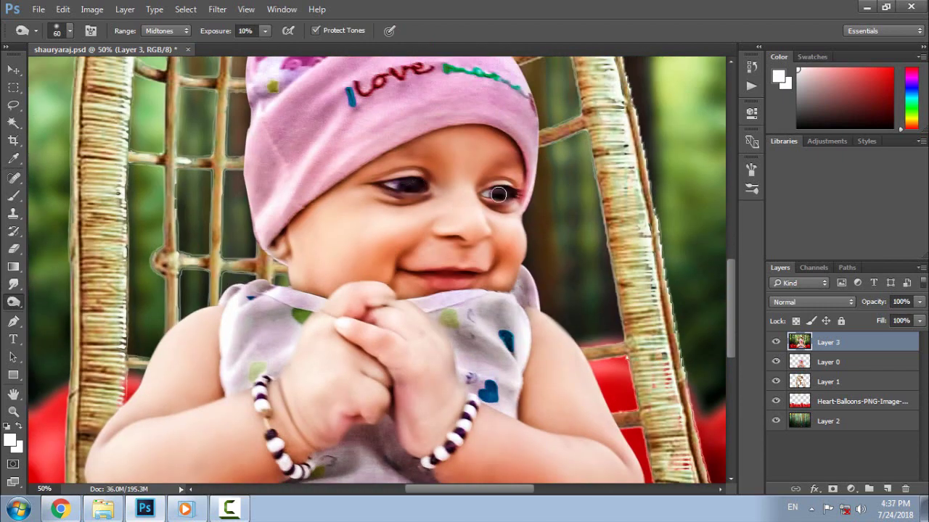
{"action": "key", "text": "ctrl+minus"}
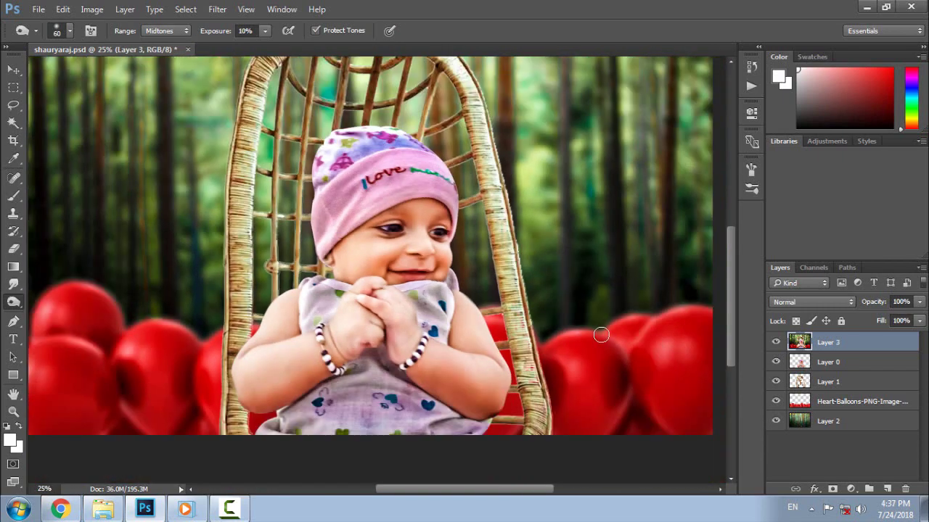
{"action": "key", "text": "ctrl+0"}
{"action": "key", "text": "ctrl+s"}
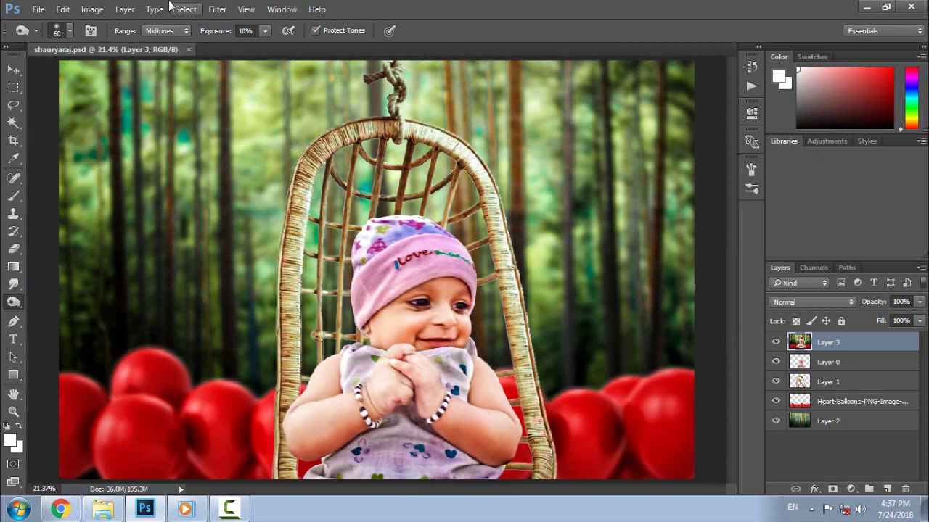
{"action": "left_click", "coordinate": [38, 8]}
- Place the LOGO file from the D: drive as a linked layer, scaled small in the bottom-left corner
{"action": "left_click", "coordinate": [64, 273]}
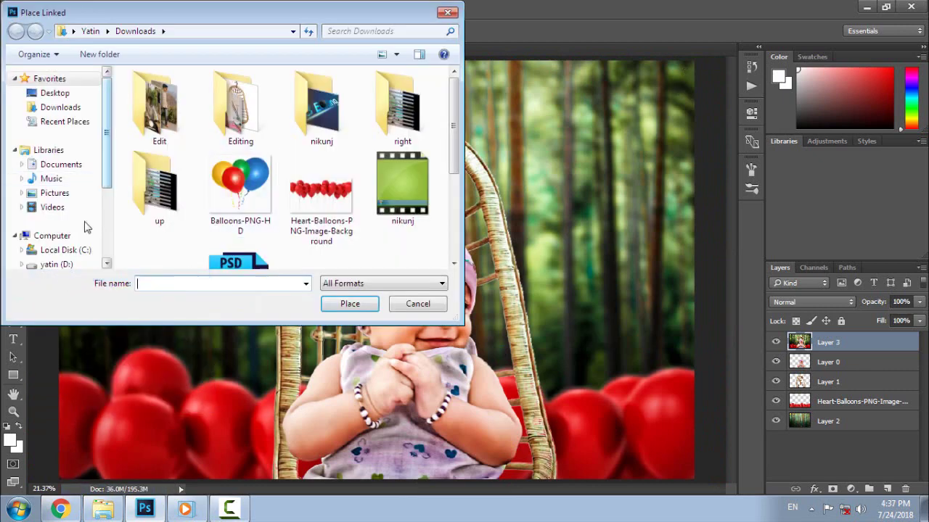
{"action": "left_click", "coordinate": [63, 268]}
{"action": "left_click", "coordinate": [167, 210]}
{"action": "left_click", "coordinate": [349, 303]}
{"action": "left_click_drag", "start_coordinate": [356, 275], "coordinate": [142, 161]}
{"action": "mouse_move", "coordinate": [252, 245]}
{"action": "left_mouse_down"}
{"action": "mouse_move", "coordinate": [222, 201]}
{"action": "mouse_move", "coordinate": [191, 182]}
{"action": "mouse_move", "coordinate": [190, 223]}
{"action": "mouse_move", "coordinate": [666, 101]}
{"action": "mouse_move", "coordinate": [659, 461]}
{"action": "mouse_move", "coordinate": [657, 450]}
{"action": "mouse_move", "coordinate": [464, 427]}
{"action": "mouse_move", "coordinate": [148, 428]}
{"action": "mouse_move", "coordinate": [99, 450]}
{"action": "left_mouse_up"}
{"action": "key", "text": "Return"}
{"action": "key", "text": "o"}
{"action": "key", "text": "v"}
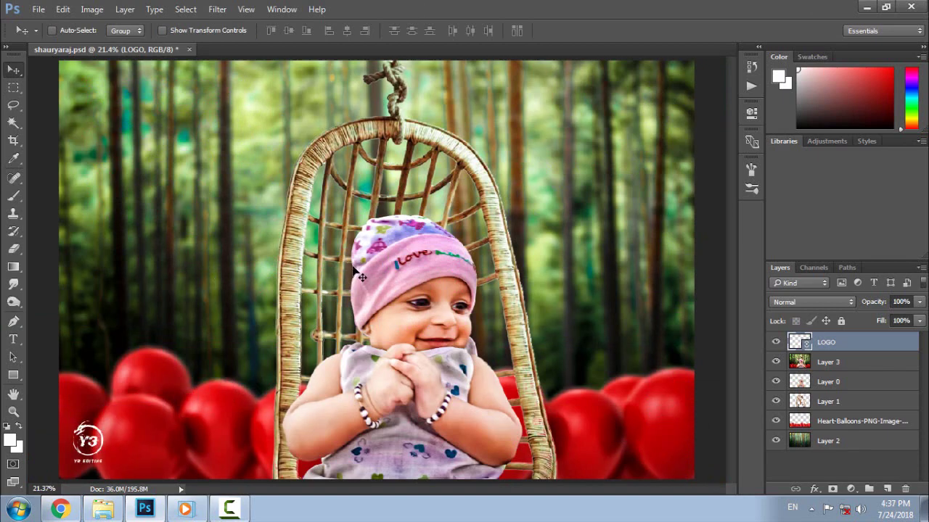